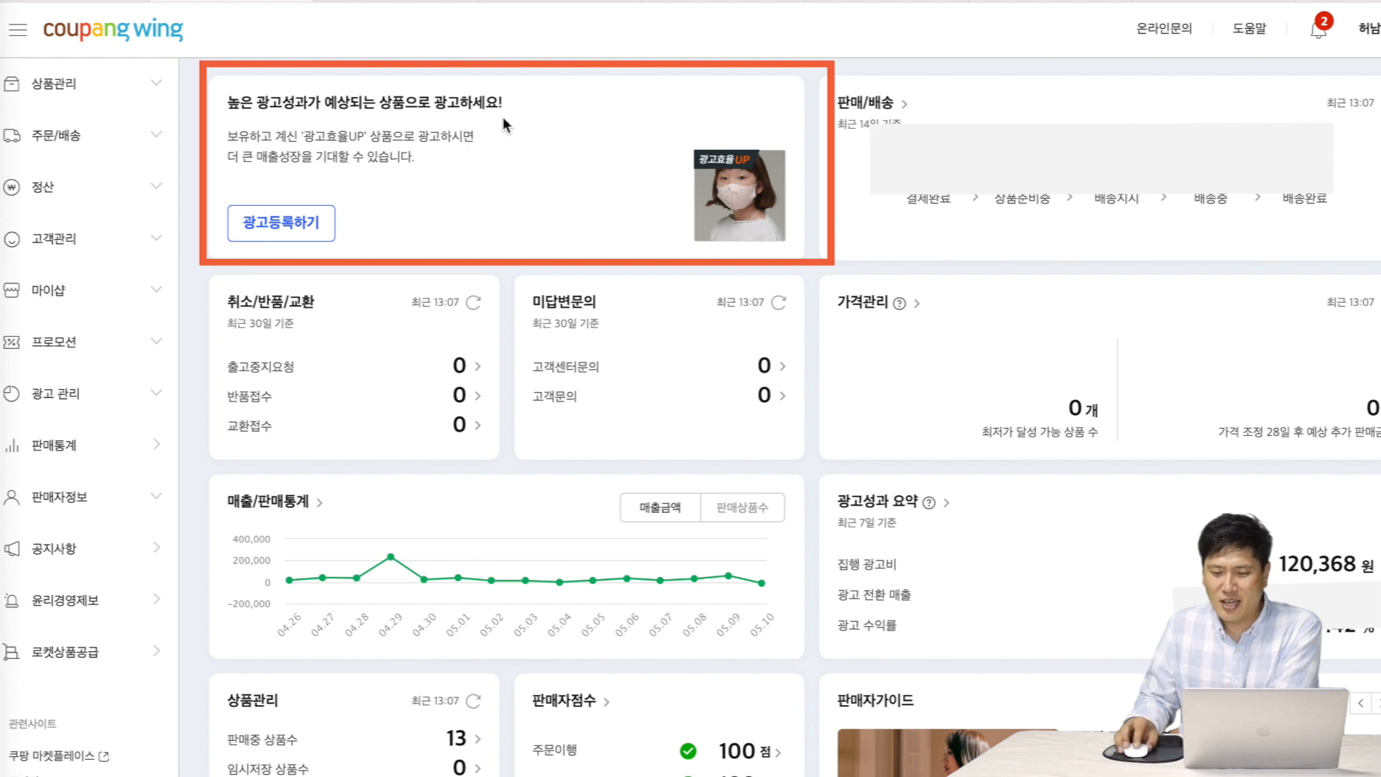
# - Start registering an ad from the 광고효율UP recommendation and name the campaign 허생전
pyautogui.click(297, 228)
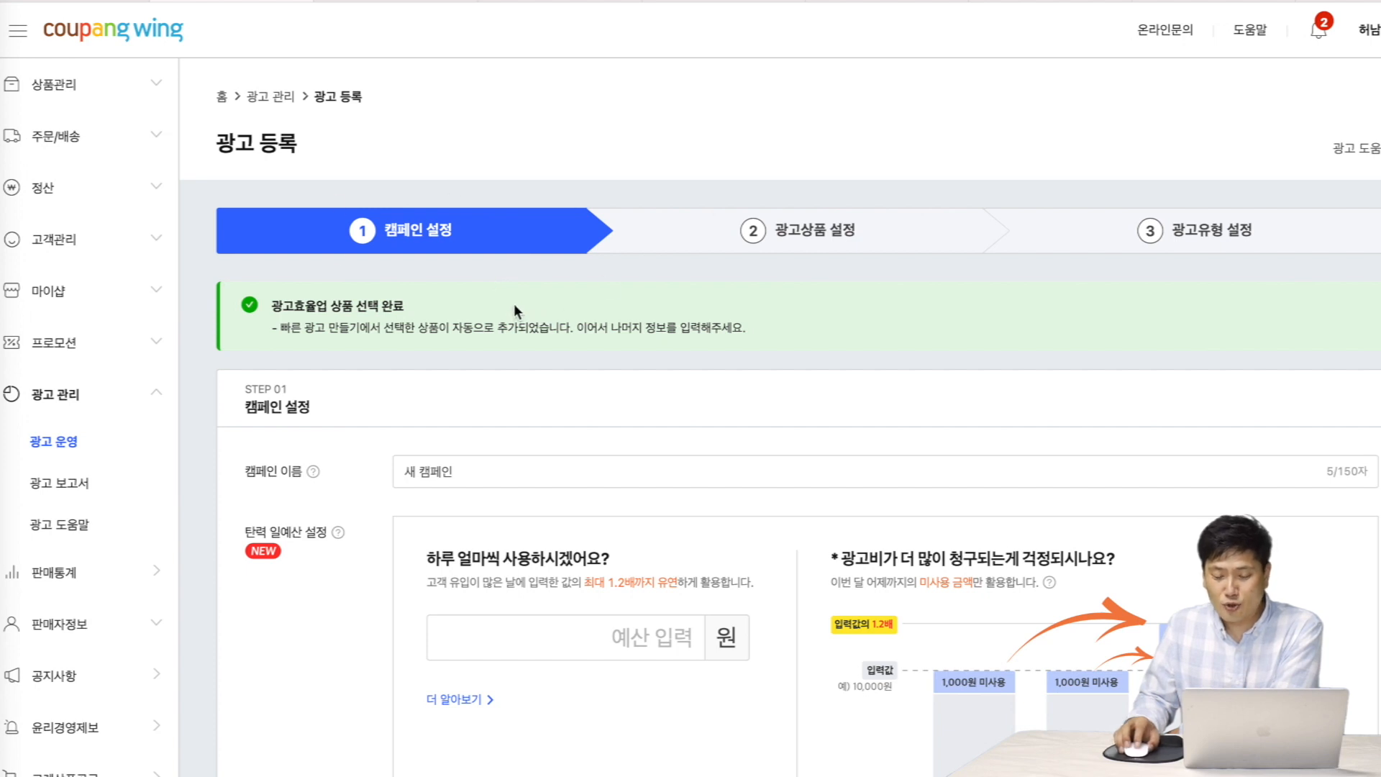
pyautogui.click(461, 473)
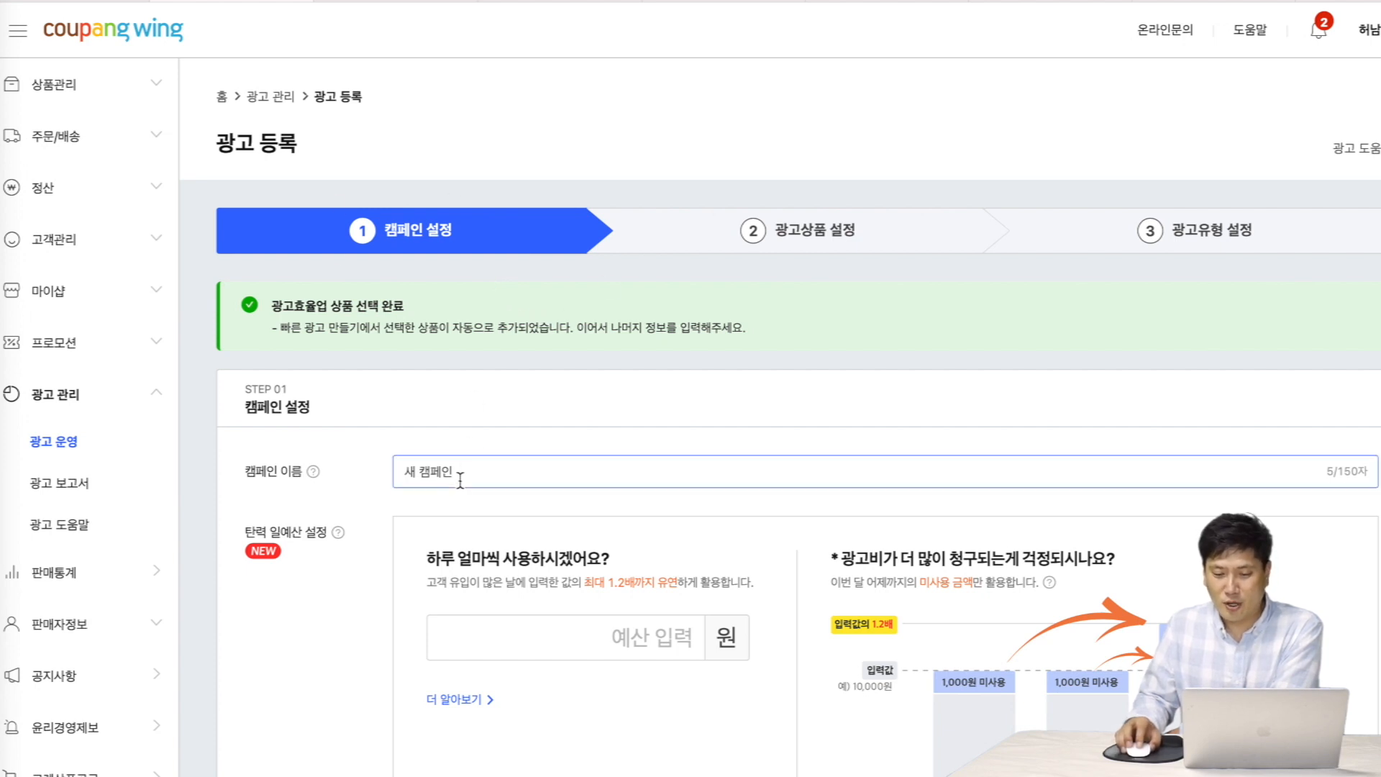
pyautogui.press('BackSpace')
pyautogui.press('BackSpace')
pyautogui.press('BackSpace')
pyautogui.press('BackSpace')
pyautogui.press('BackSpace')
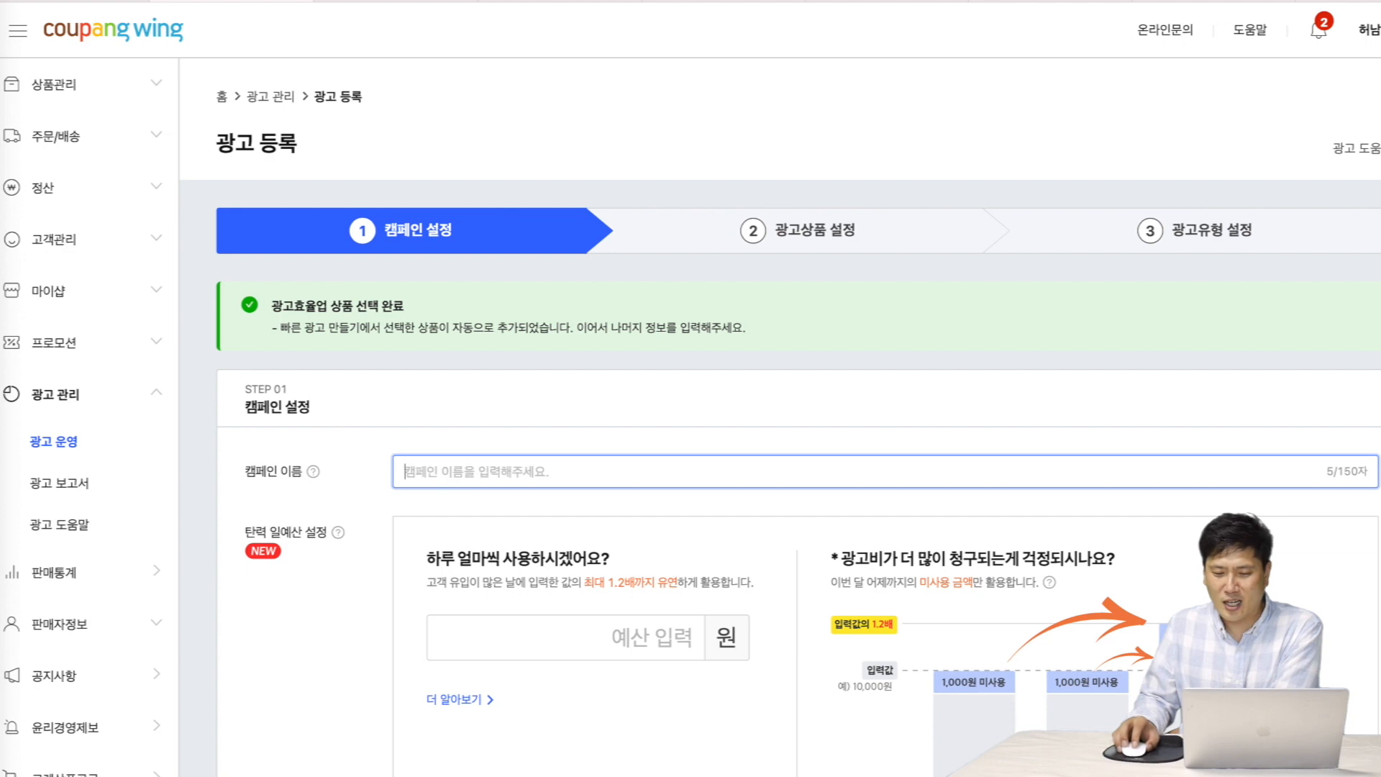
pyautogui.write('ㅎ')
pyautogui.press('BackSpace')
pyautogui.write('헛생전')
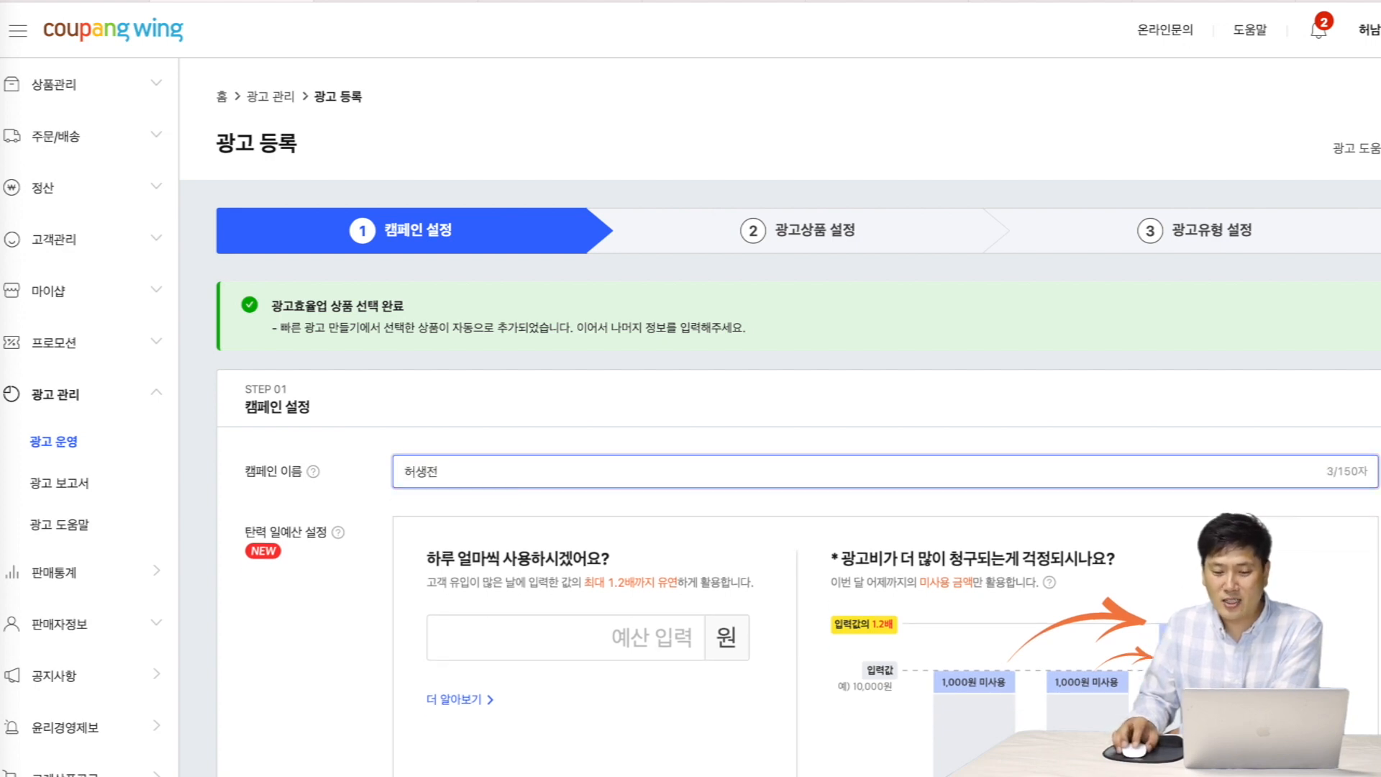
# - Read the detailed explanation of how the flexible daily budget (탄력 일예산) works
pyautogui.scroll(-3, 497, 590)
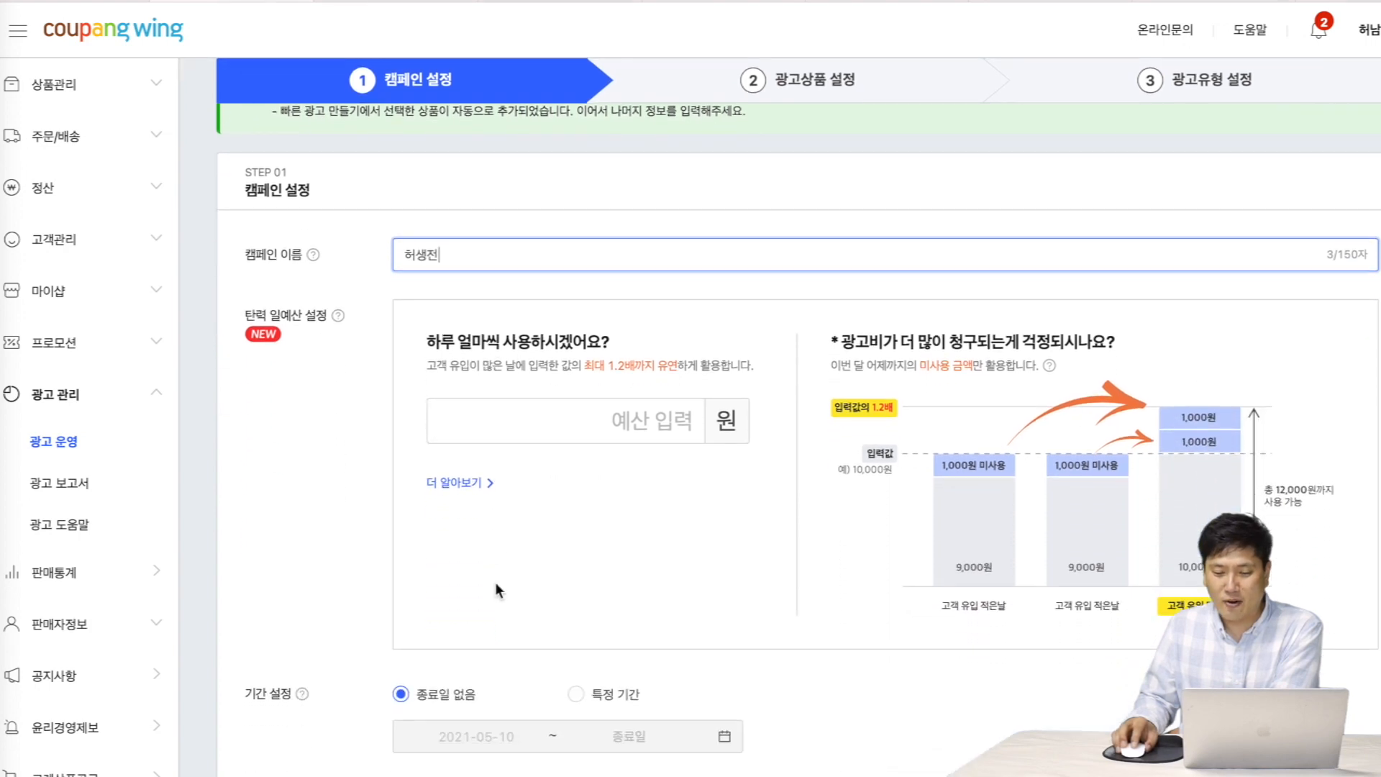
pyautogui.scroll(-3, 495, 582)
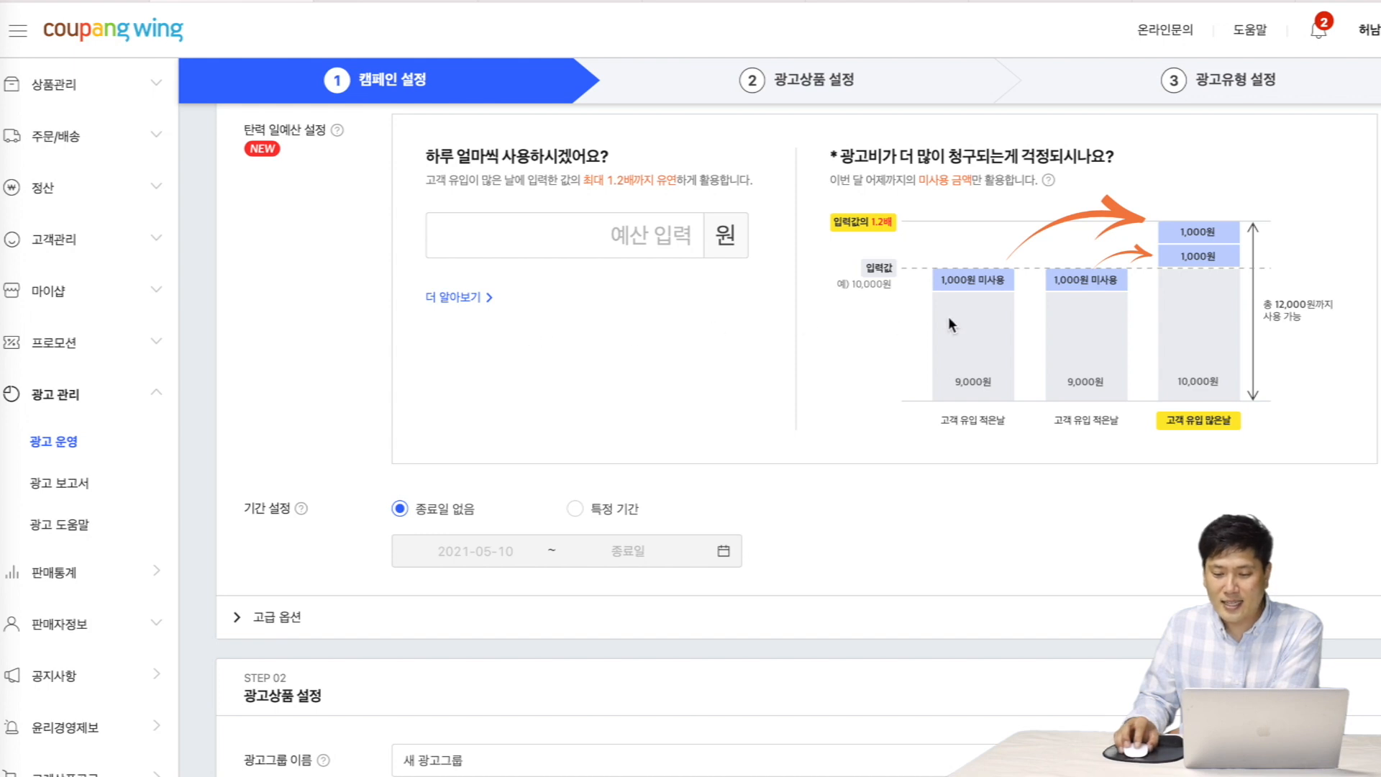
pyautogui.moveTo(338, 130)
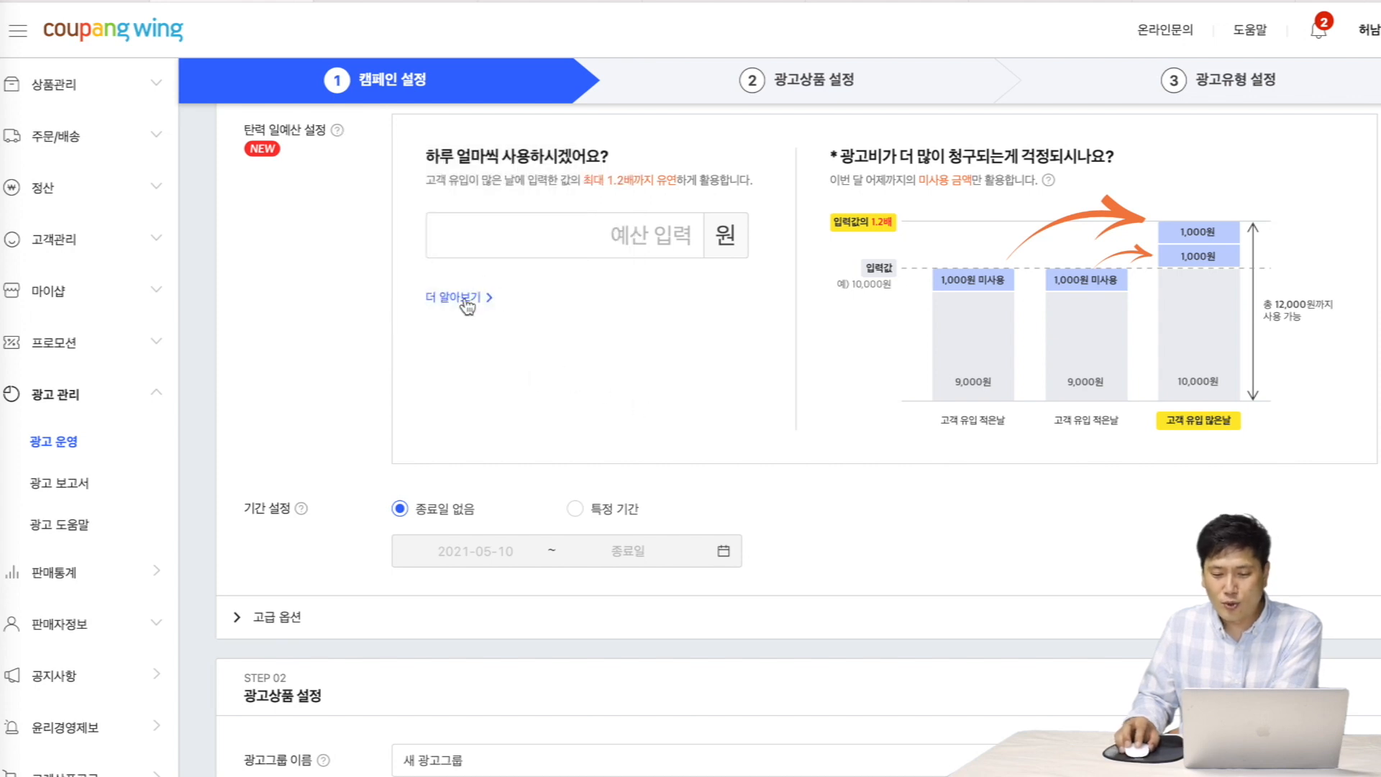
pyautogui.click(464, 299)
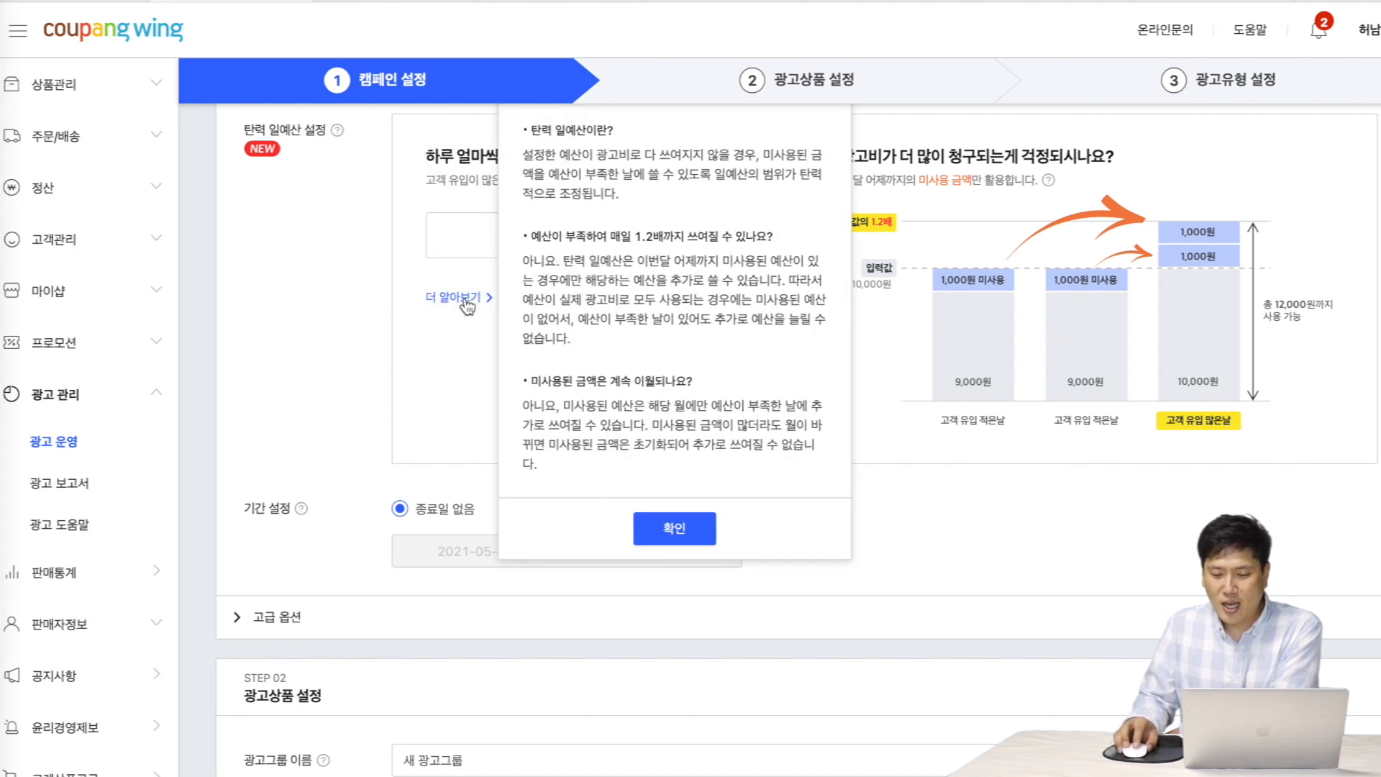
pyautogui.click(678, 530)
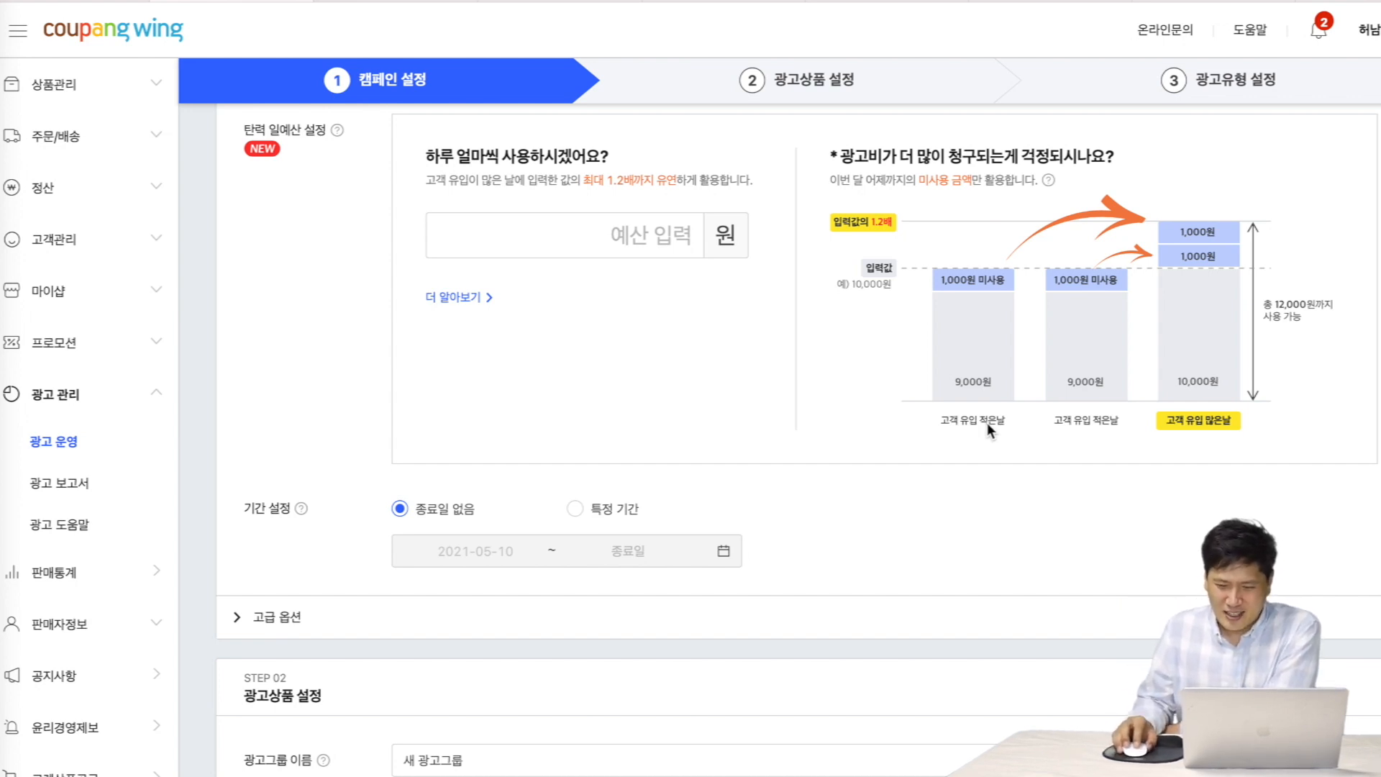
# - Set the campaign's flexible daily budget to 20,000원
pyautogui.click(677, 236)
pyautogui.write('200000')
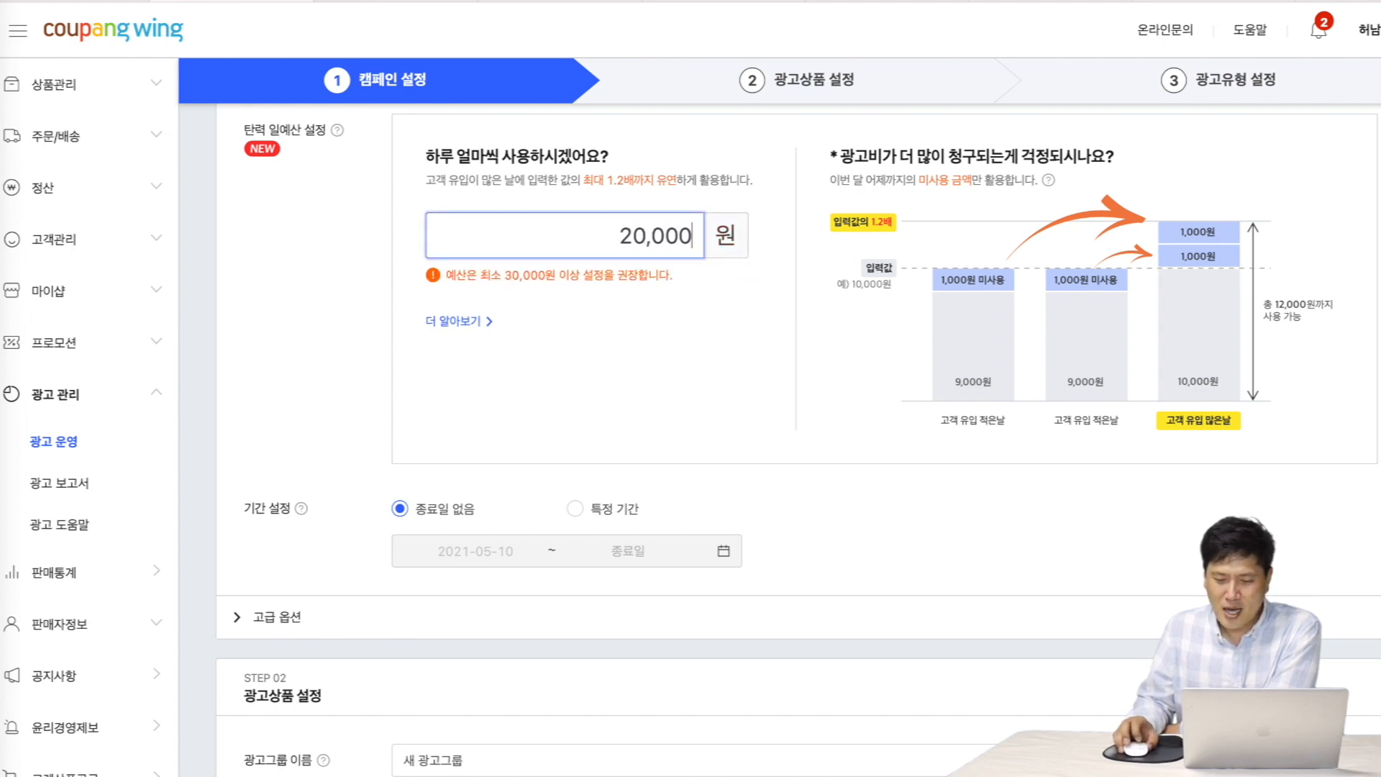
pyautogui.hscroll(1, 659, 266)
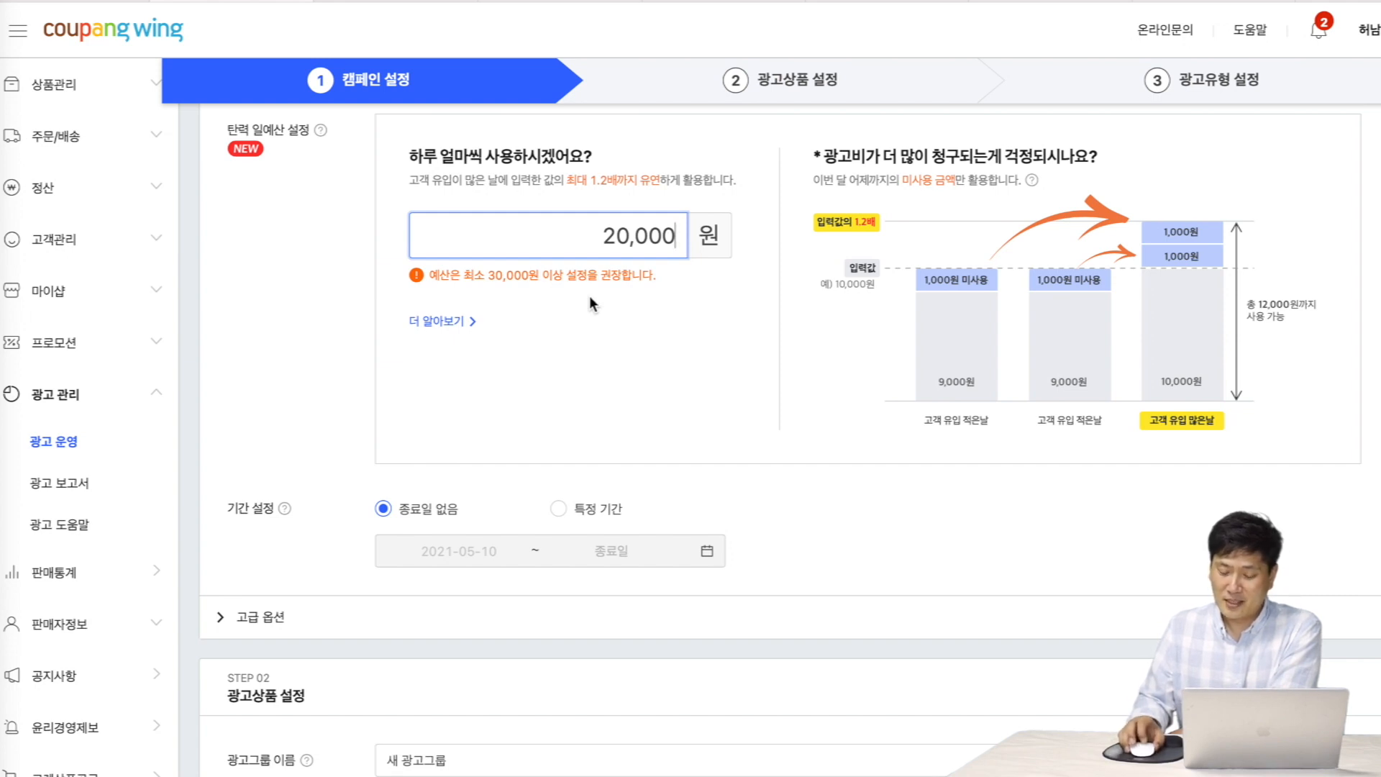
# - Examine the campaign's advanced options: the condition choices for a new alert rule and the monthly budget settings, without keeping any change
pyautogui.scroll(-5, 521, 435)
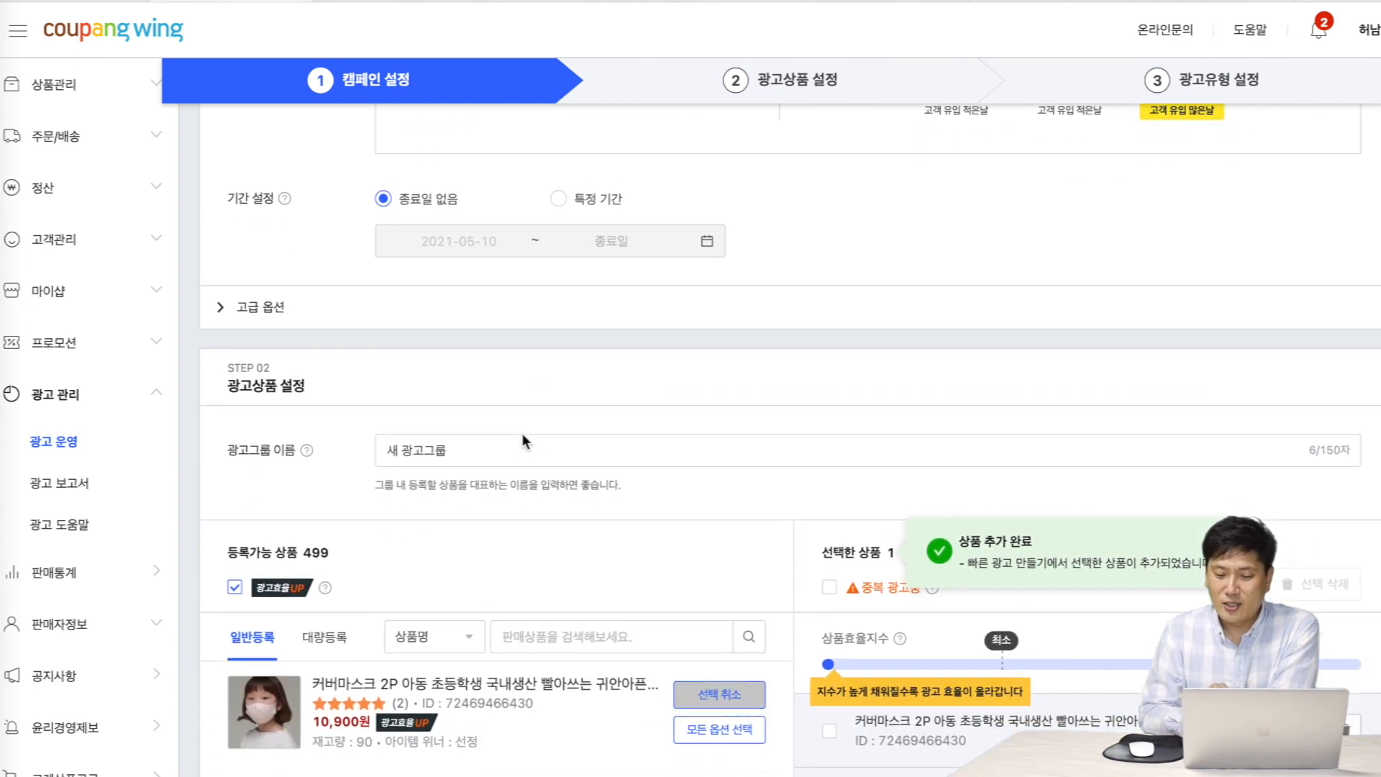
pyautogui.click(523, 435)
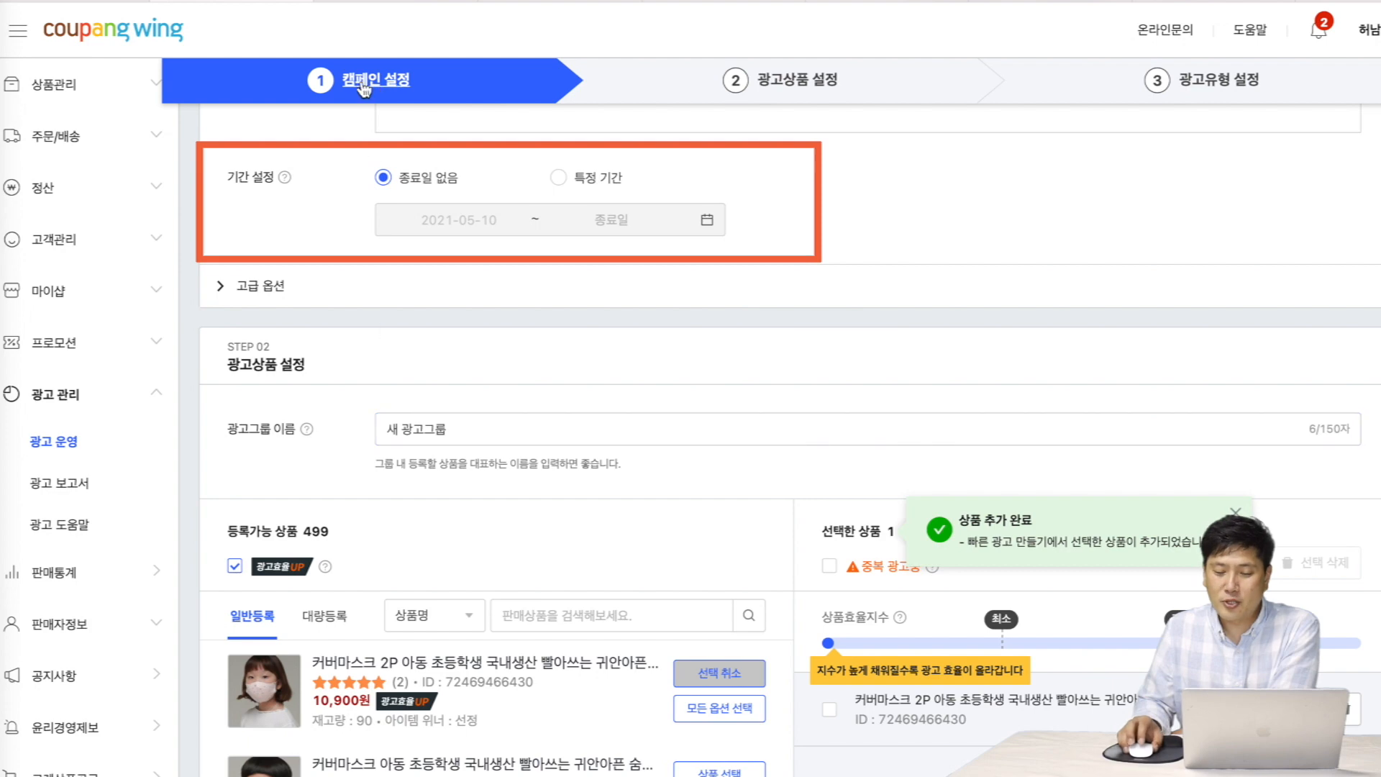
pyautogui.click(225, 290)
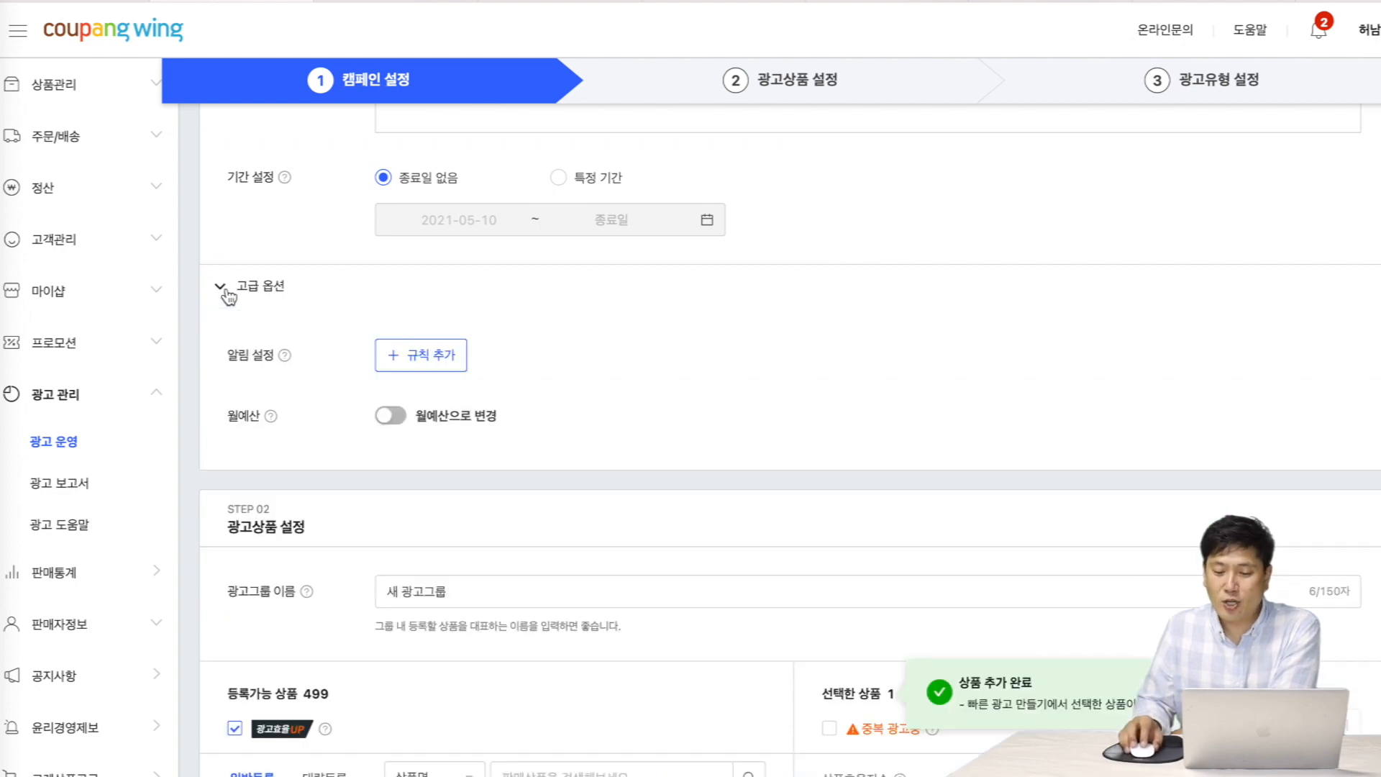
pyautogui.click(450, 357)
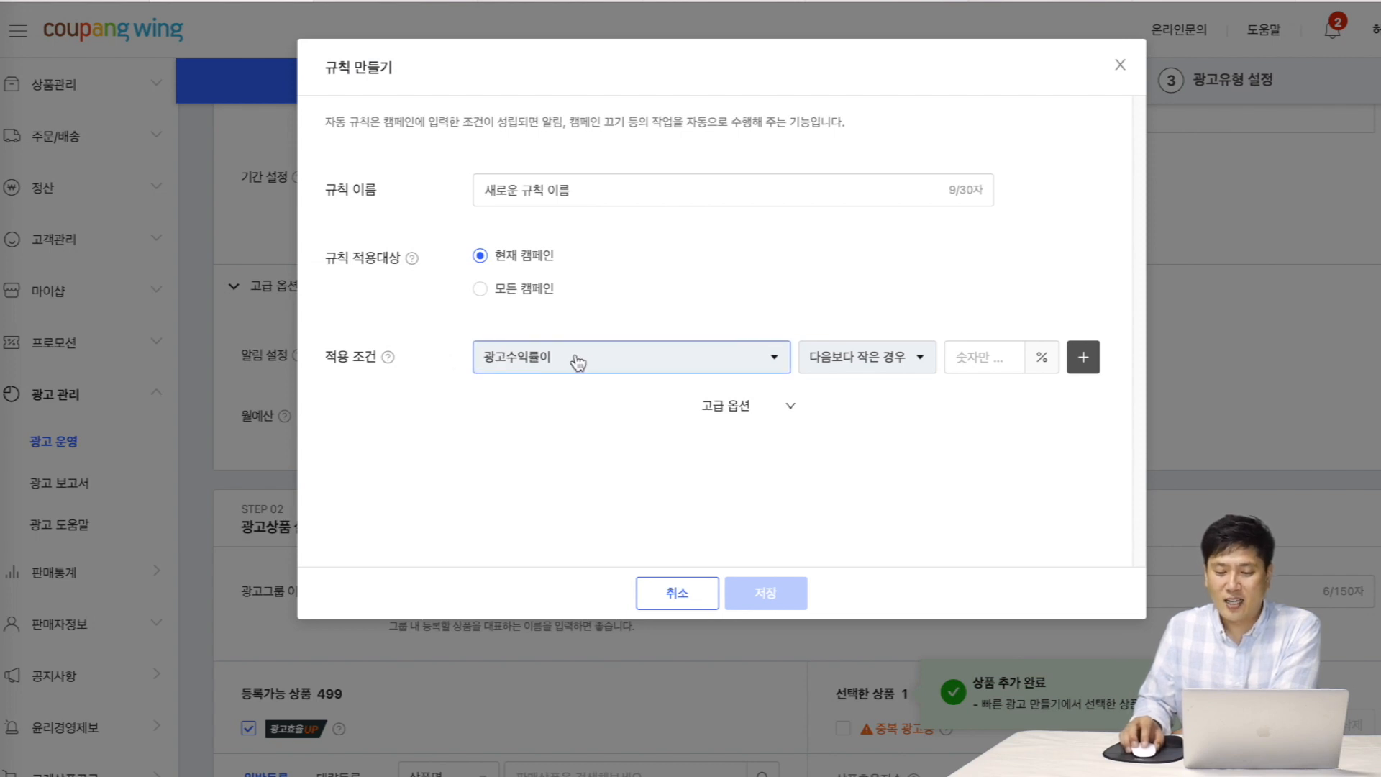
pyautogui.click(685, 362)
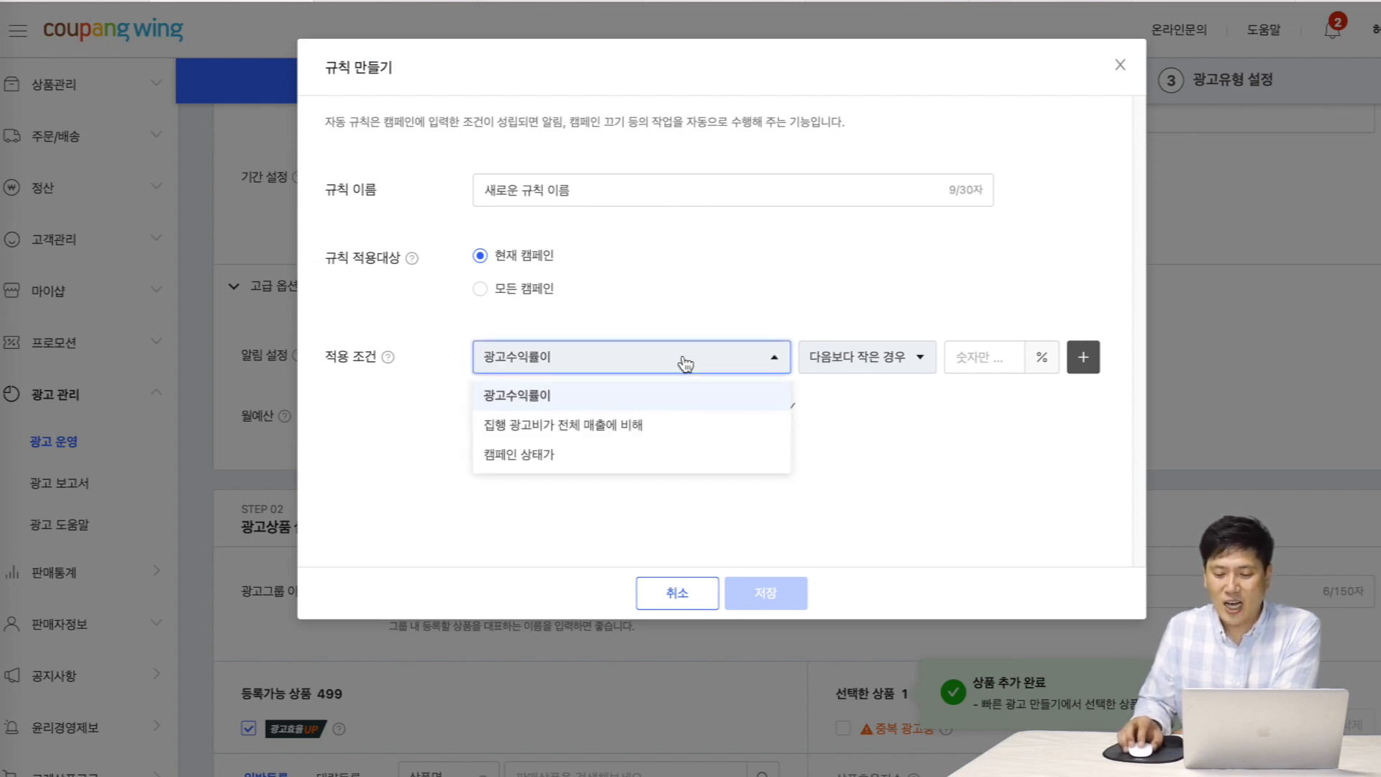
pyautogui.click(872, 364)
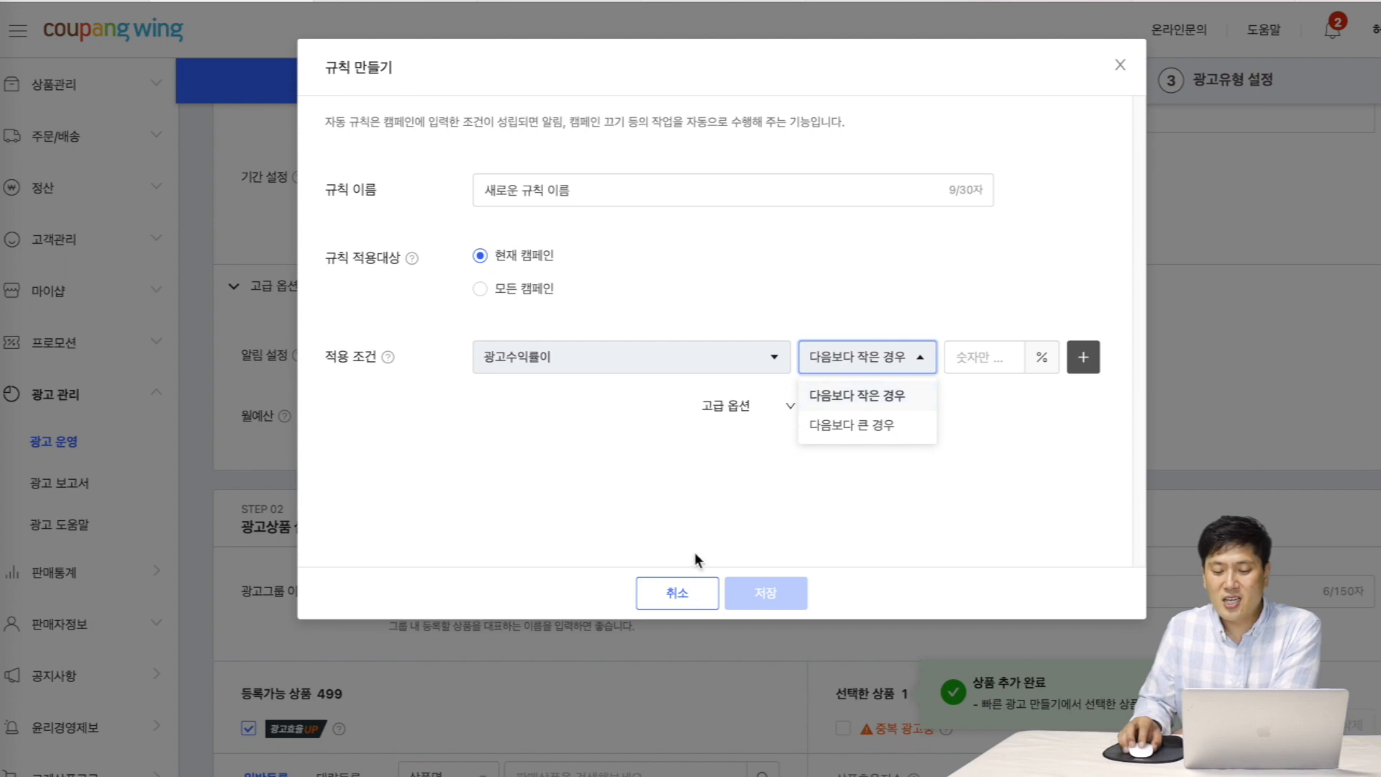
pyautogui.click(677, 593)
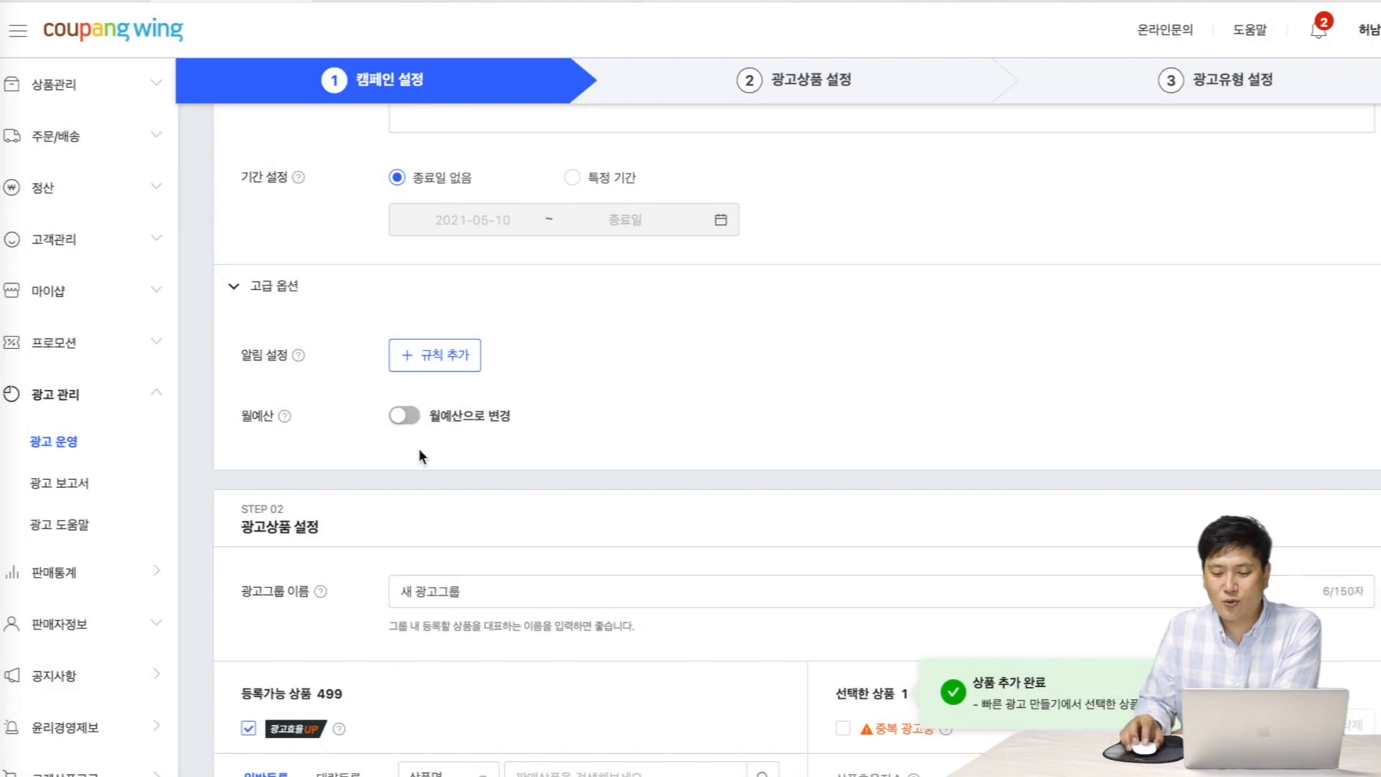
pyautogui.click(417, 418)
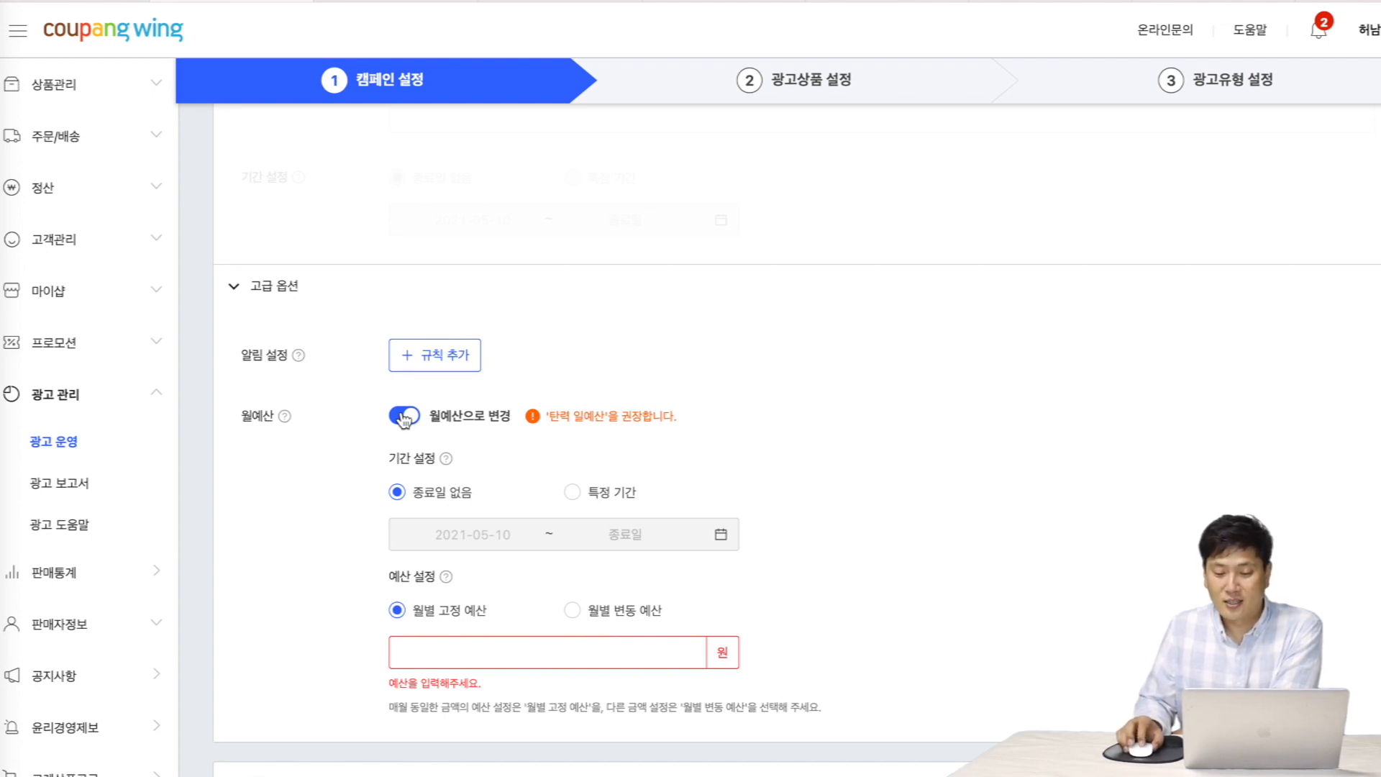
pyautogui.click(404, 417)
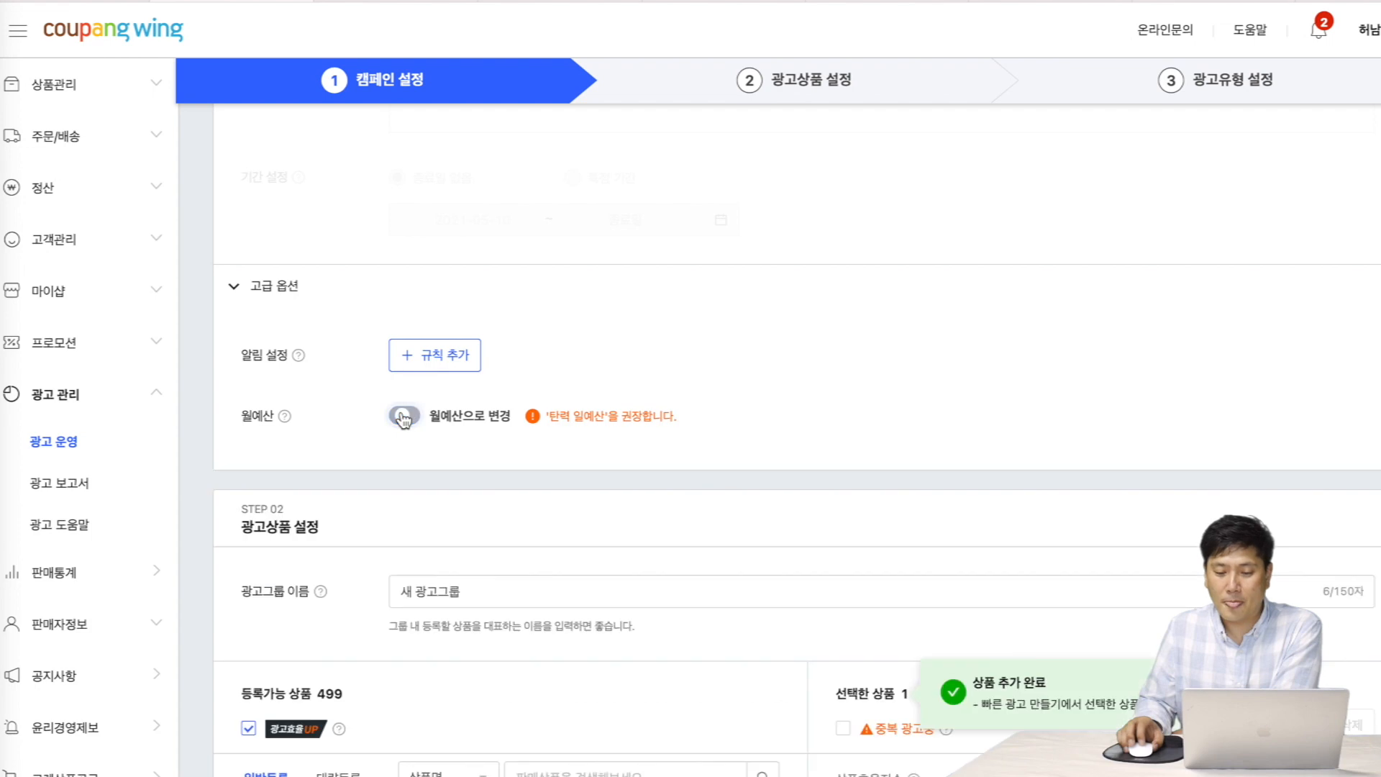
# - Replace the default ad group name with 허생원
pyautogui.scroll(-3, 462, 512)
pyautogui.scroll(-3, 462, 512)
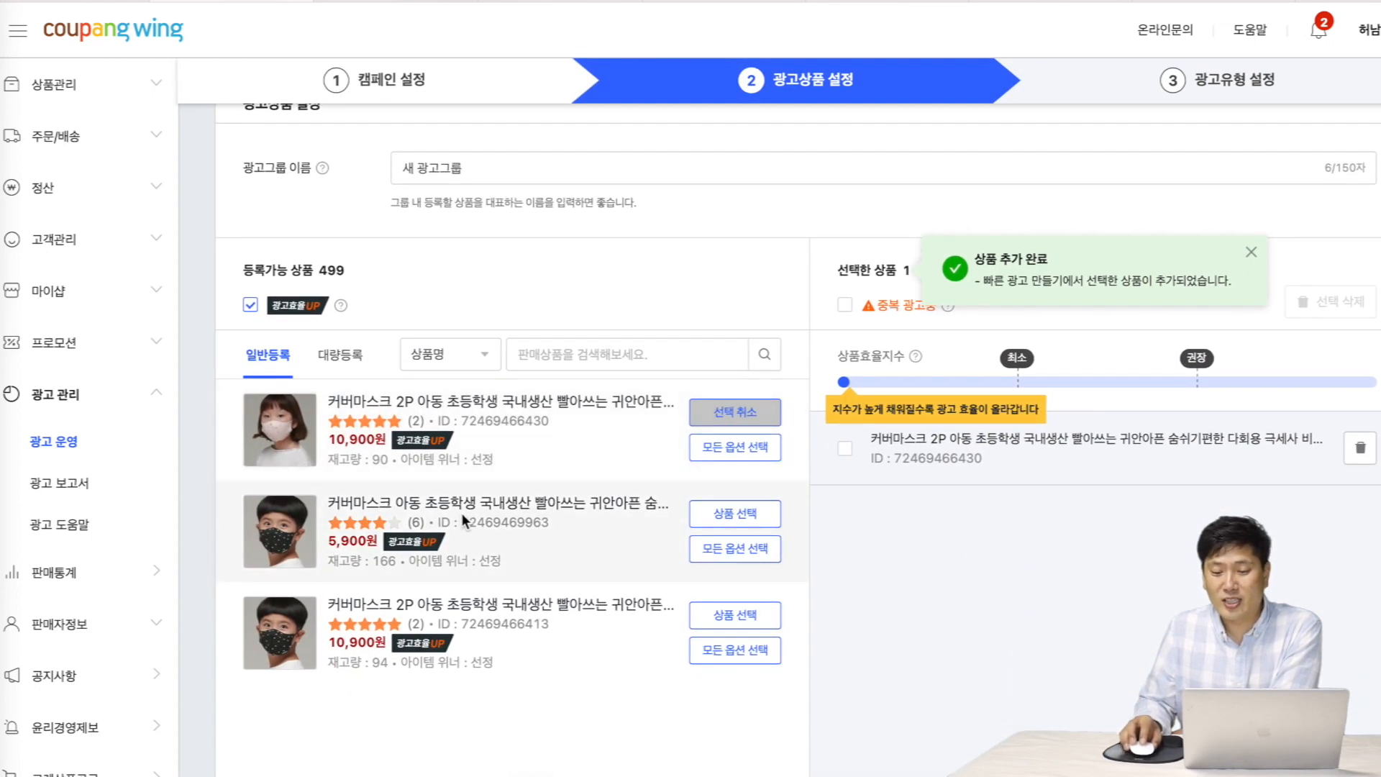
pyautogui.scroll(1, 462, 512)
pyautogui.click(490, 181)
pyautogui.press('BackSpace')
pyautogui.press('BackSpace')
pyautogui.press('BackSpace')
pyautogui.press('BackSpace')
pyautogui.press('BackSpace')
pyautogui.press('BackSpace')
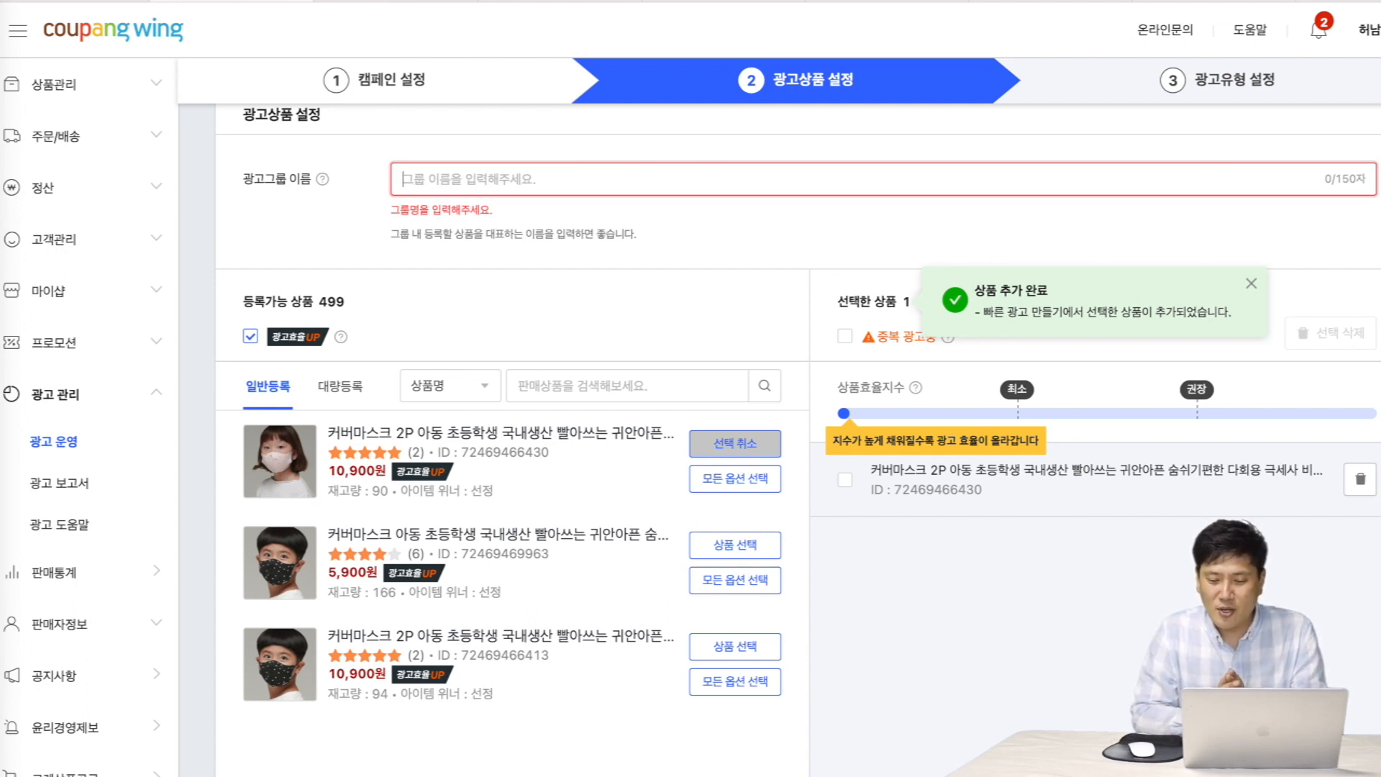
pyautogui.write('허생워ㄴ')
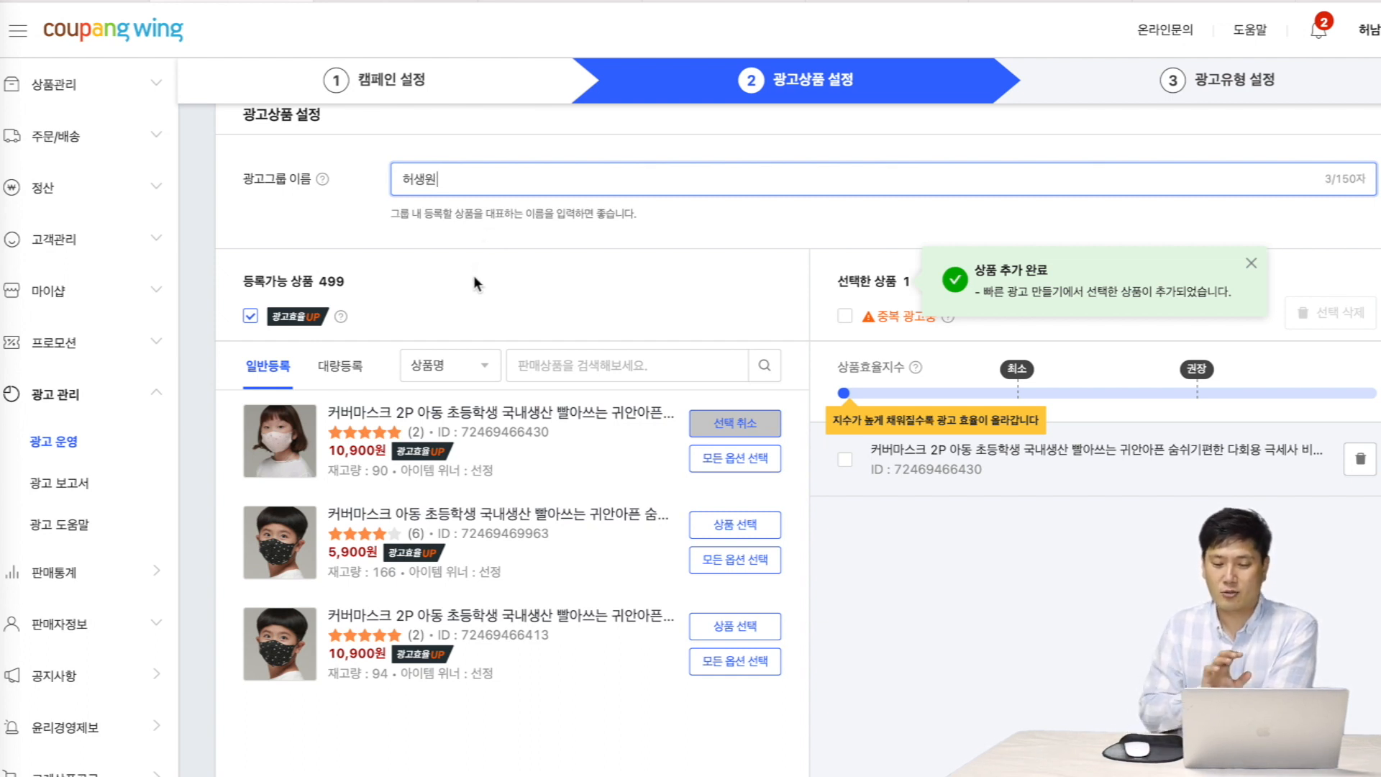
# - Turn off the 광고효율UP product filter and add the first listed 패션마스크 + 스트랩 product with all its options
pyautogui.scroll(-2, 473, 281)
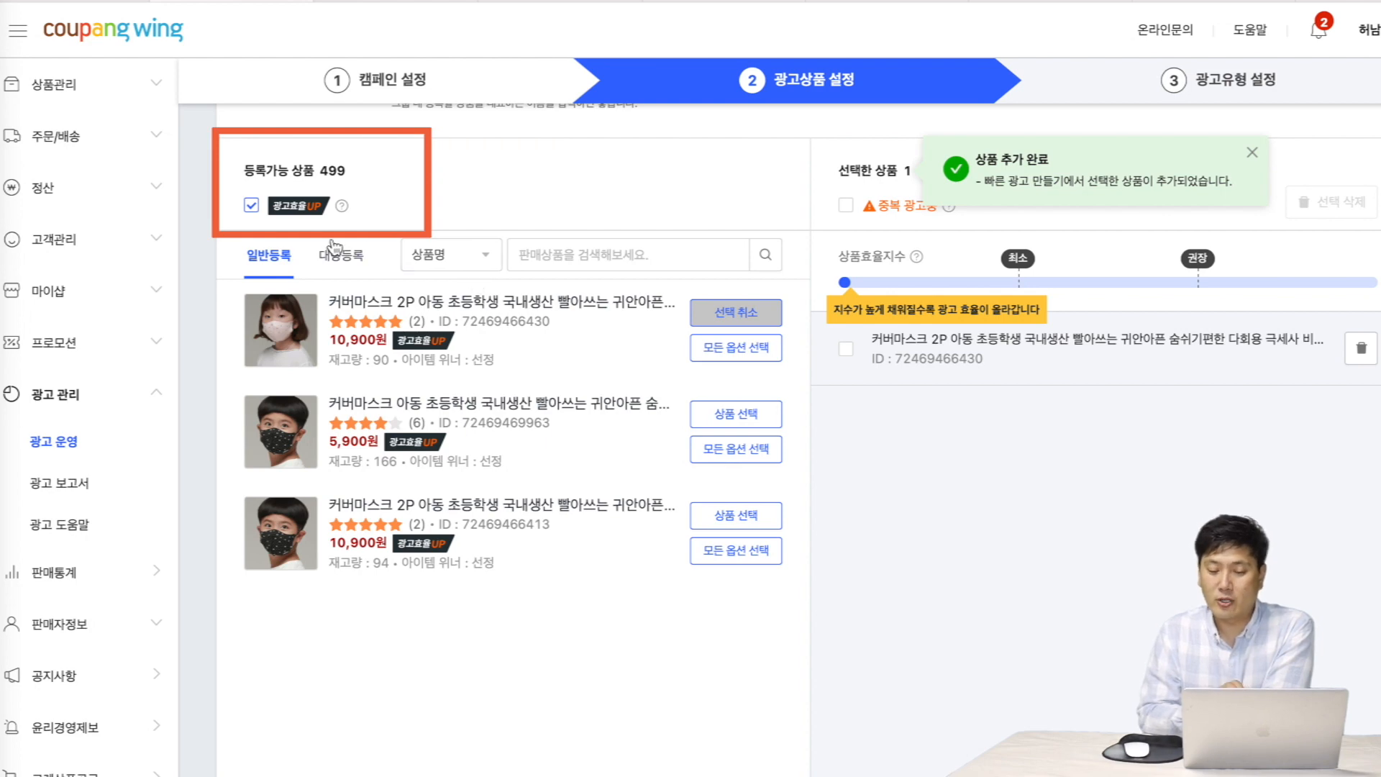
pyautogui.click(252, 207)
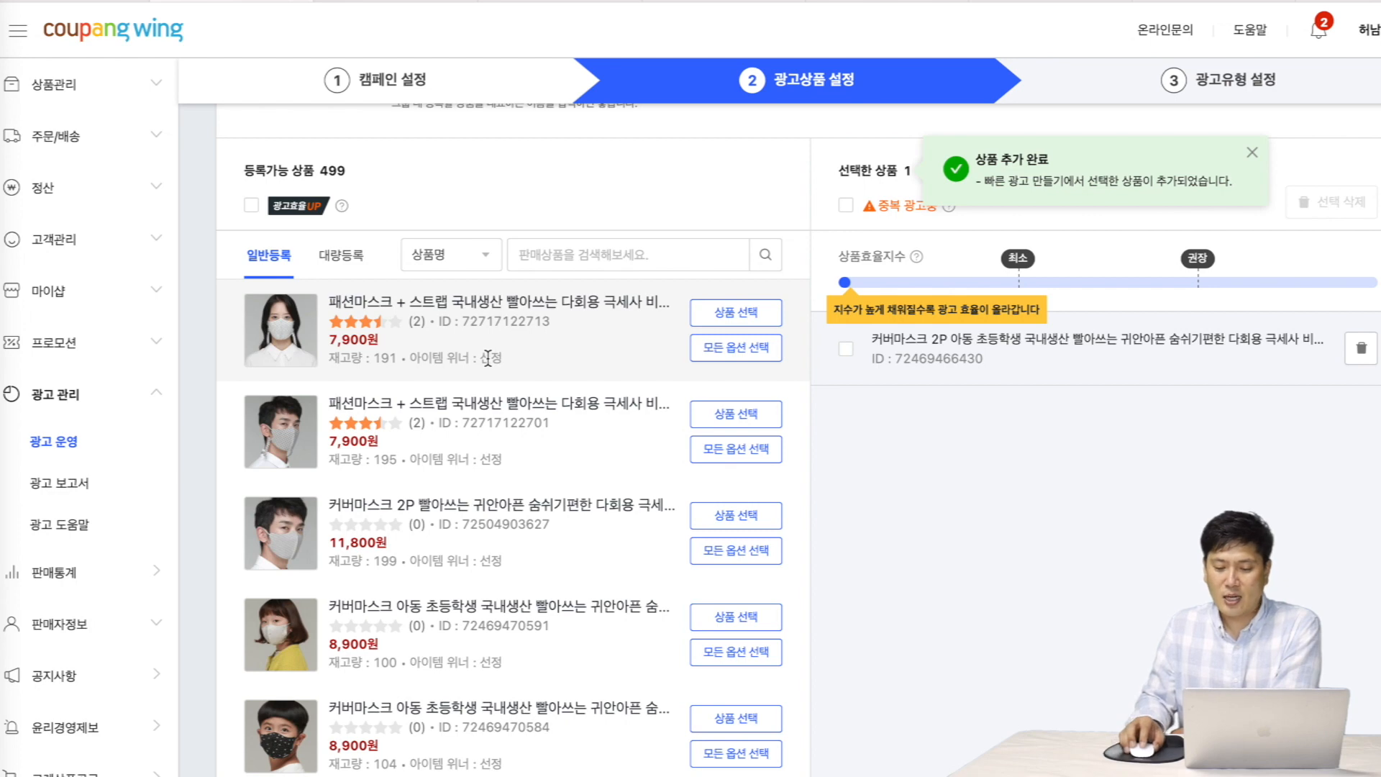
pyautogui.click(729, 320)
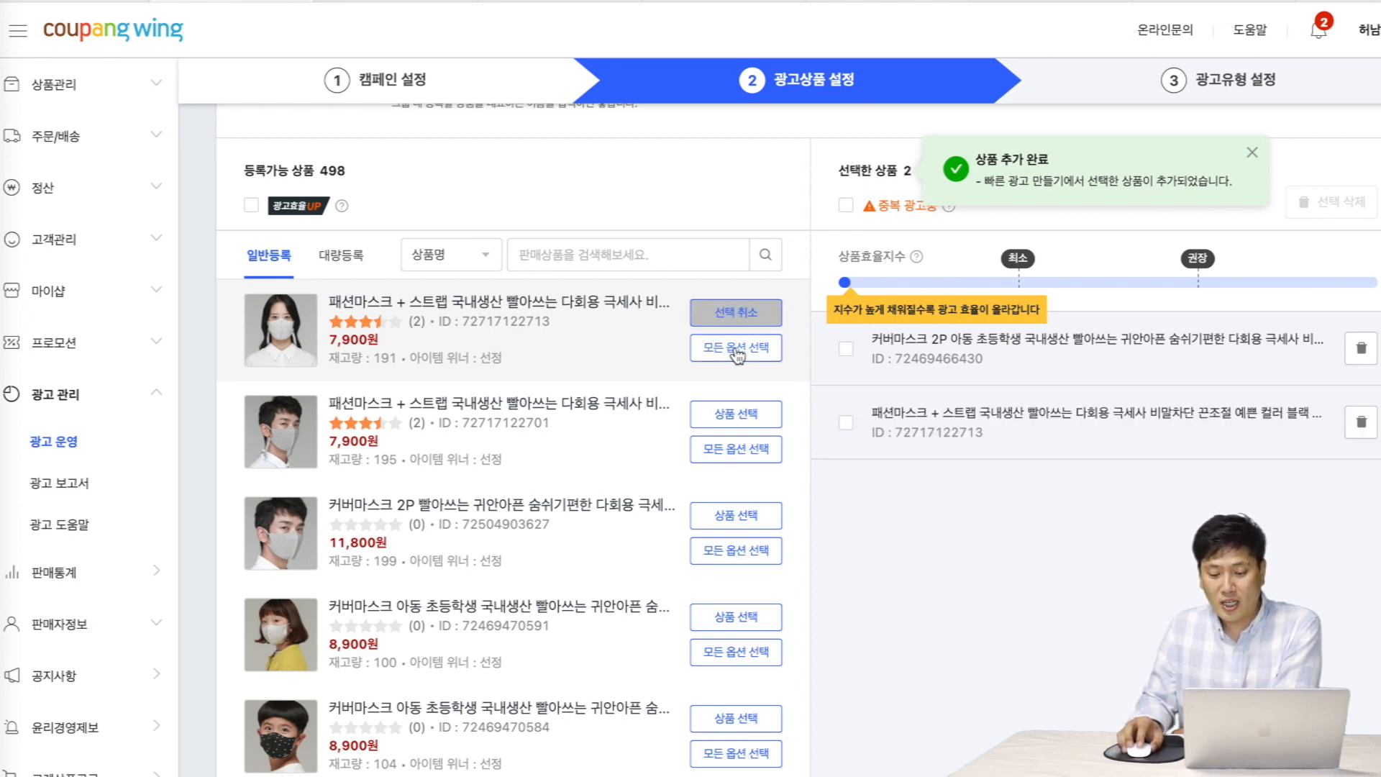
pyautogui.click(736, 348)
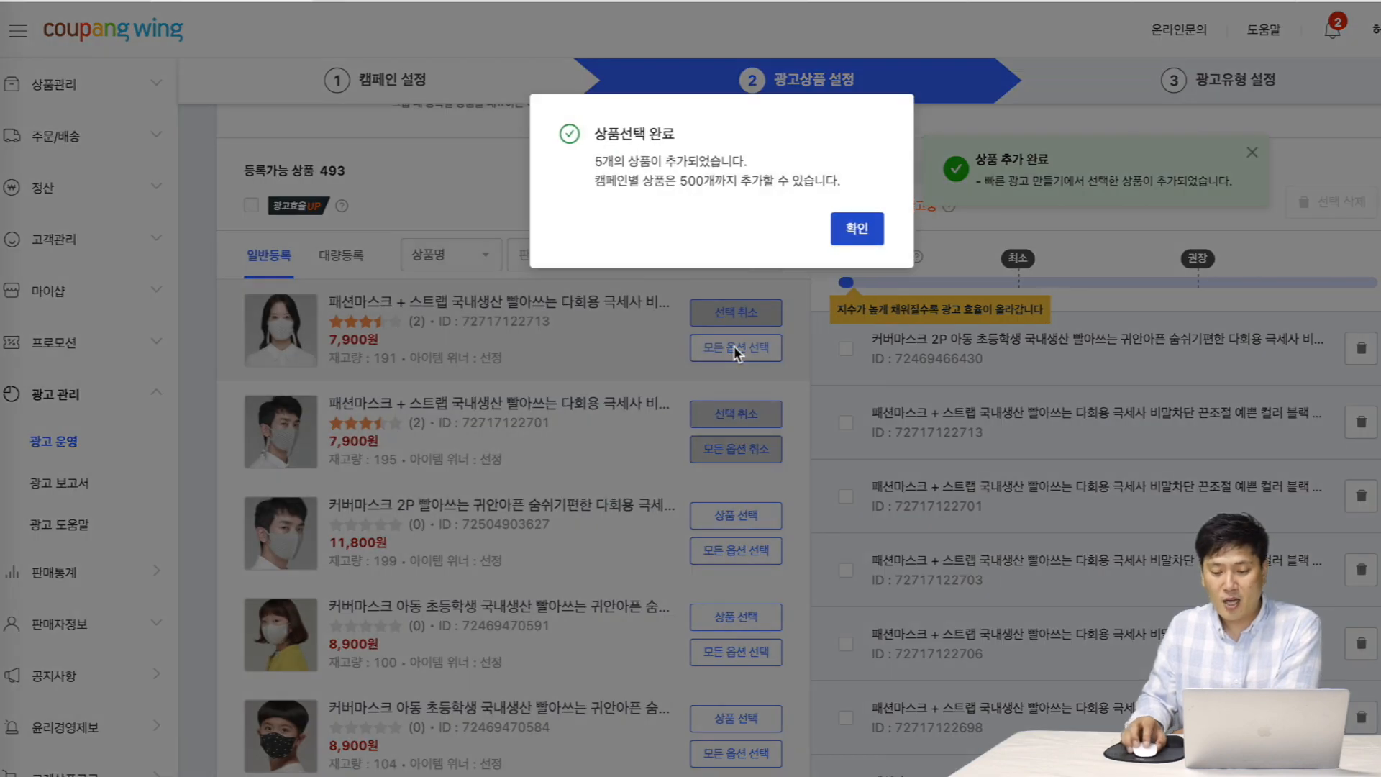
pyautogui.click(854, 241)
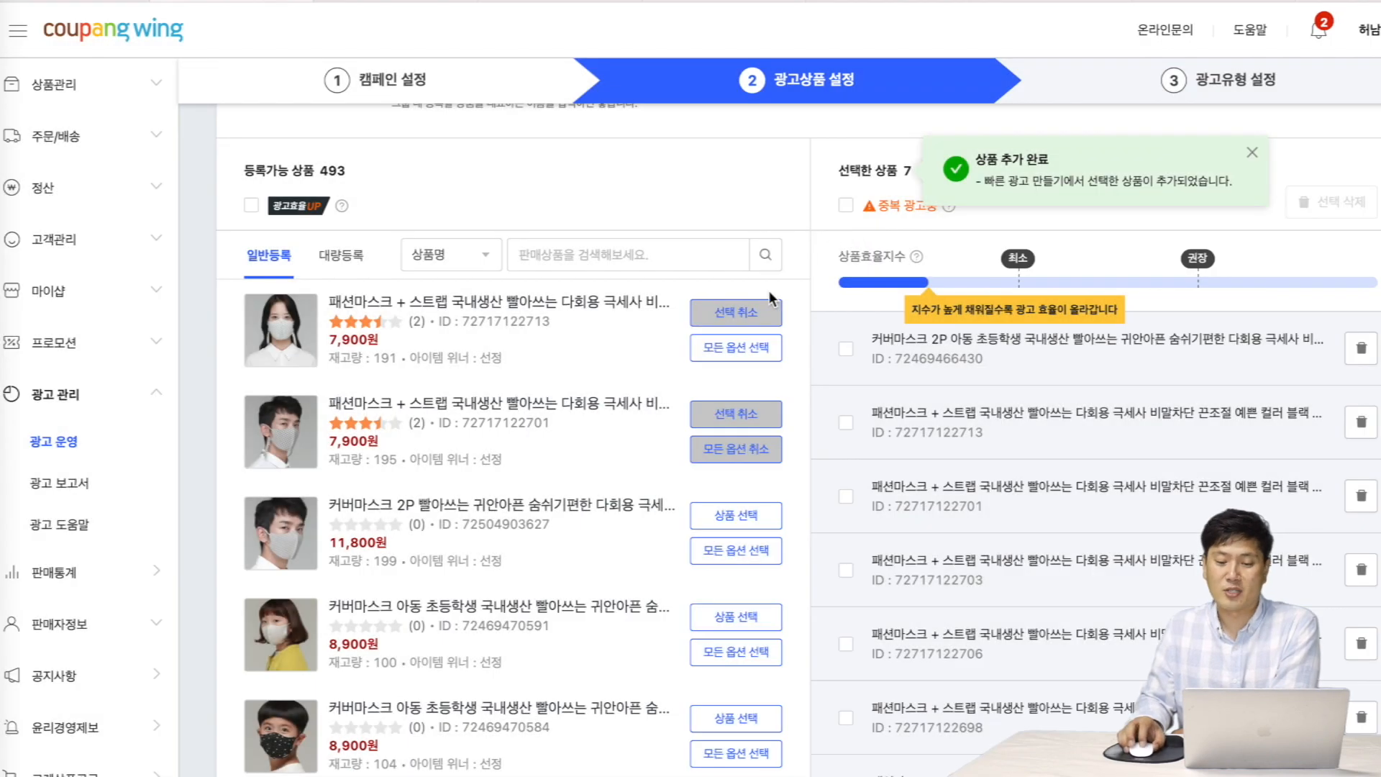
# - Add all options of the 11,800원 커버마스크 2P and of the first 8,900원 커버마스크 아동 to the selected products
pyautogui.scroll(-2, 629, 523)
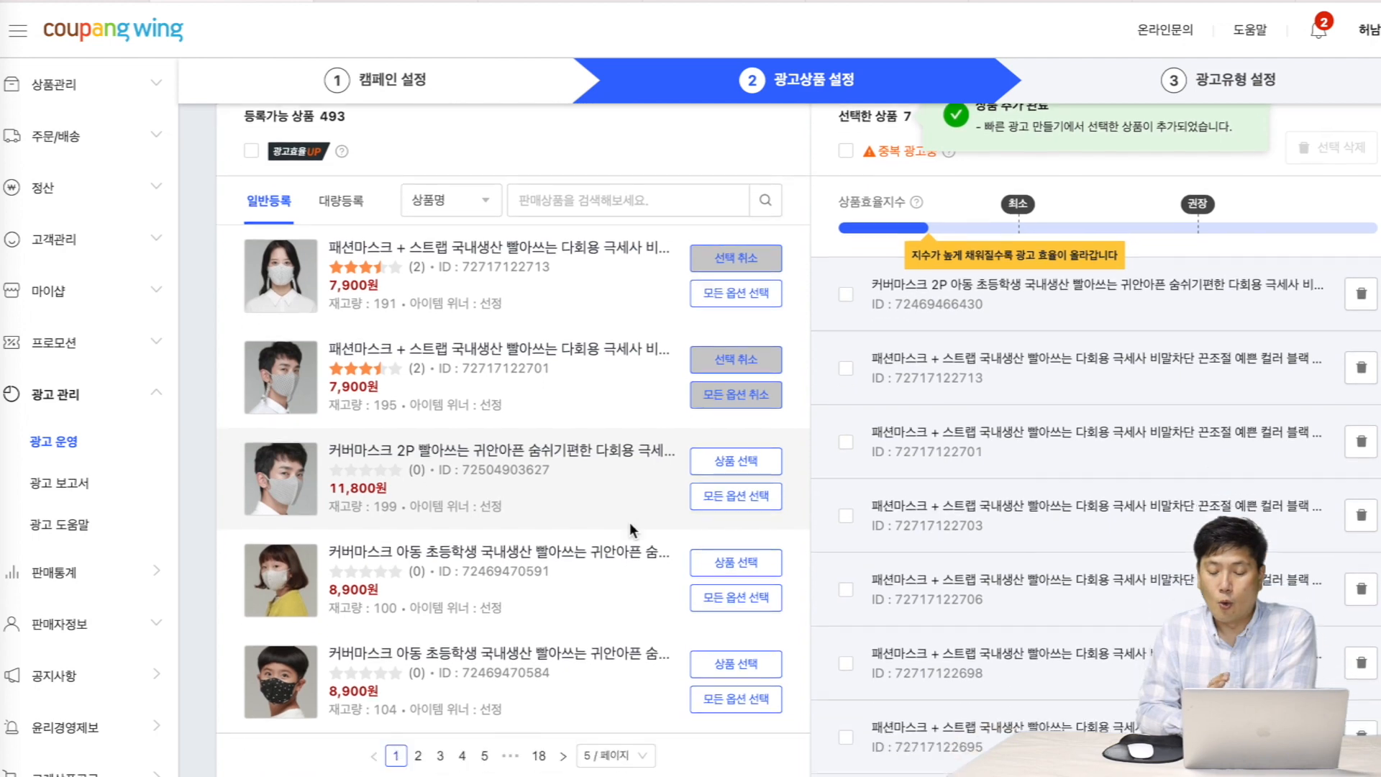
pyautogui.scroll(1, 630, 521)
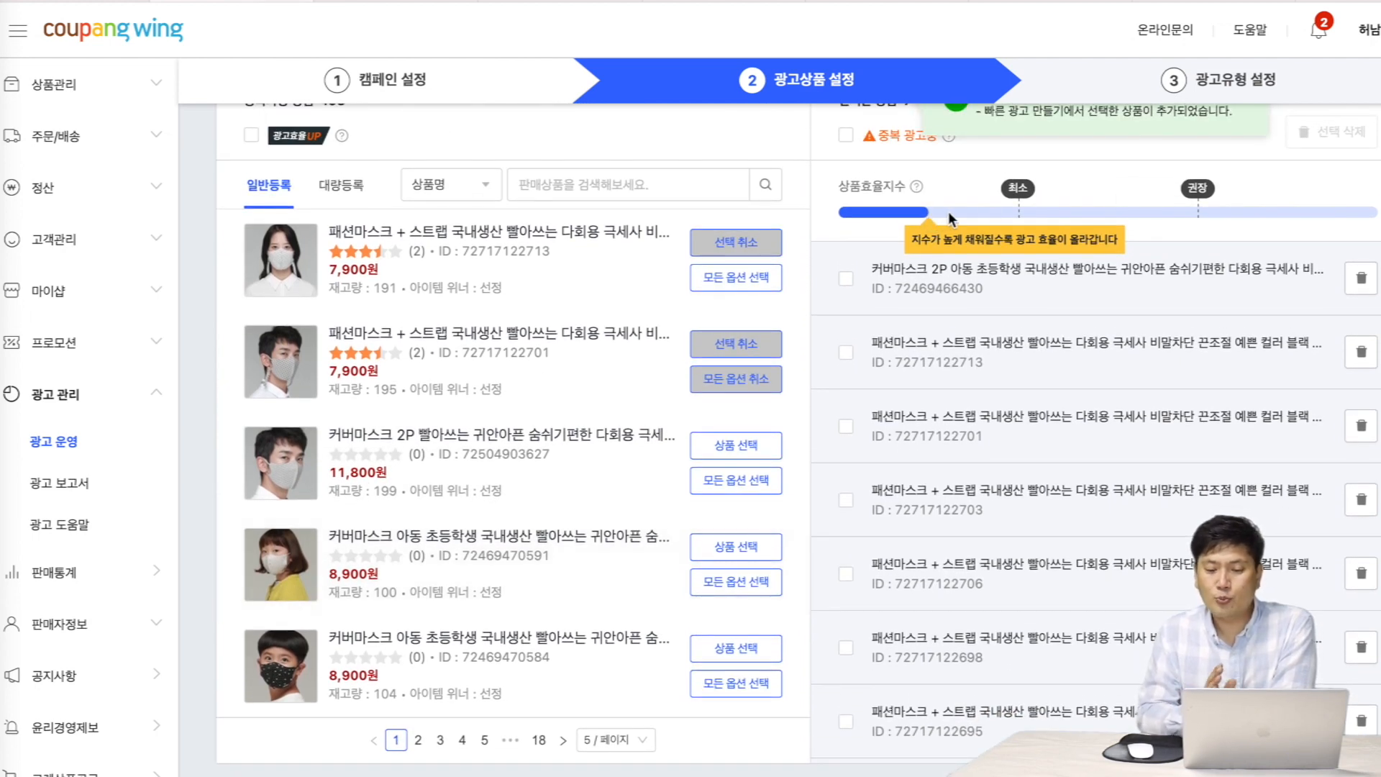
pyautogui.scroll(1, 965, 212)
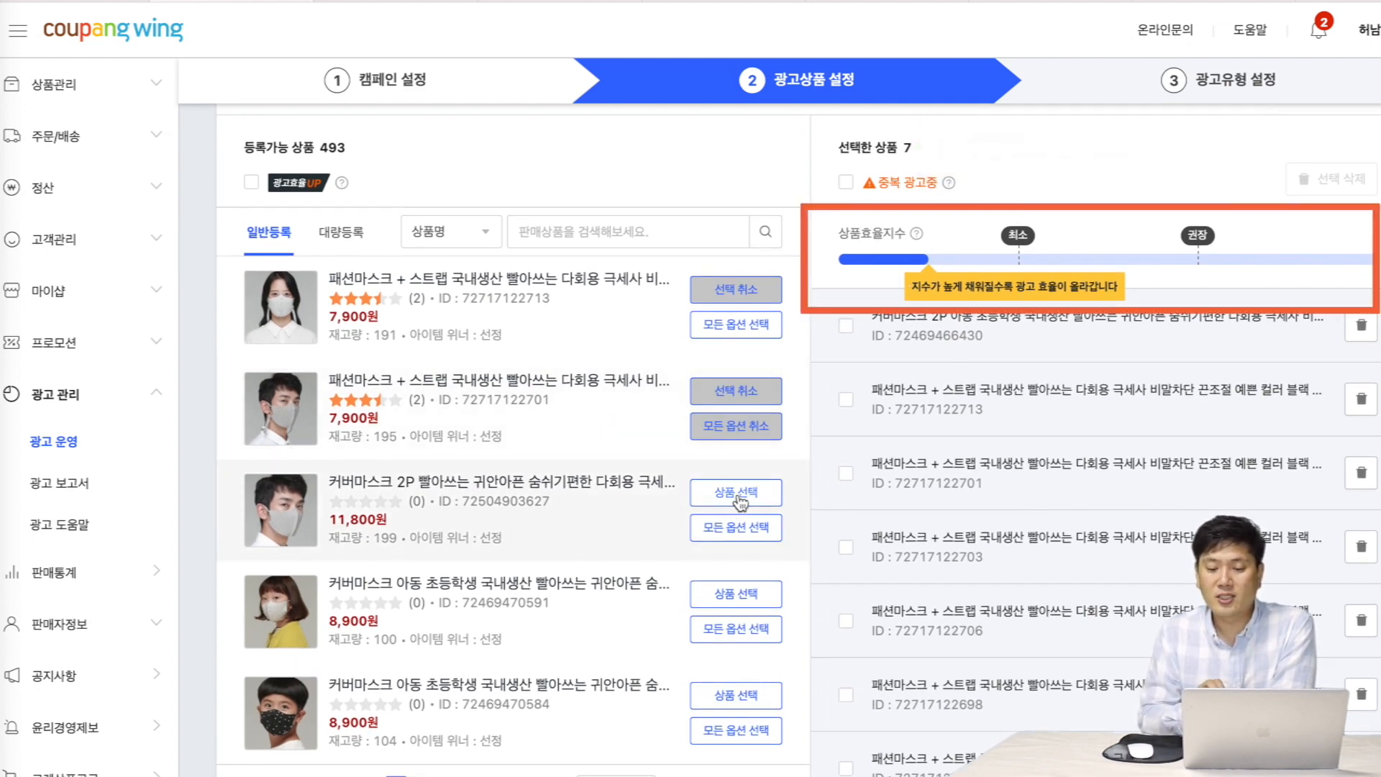
pyautogui.click(738, 528)
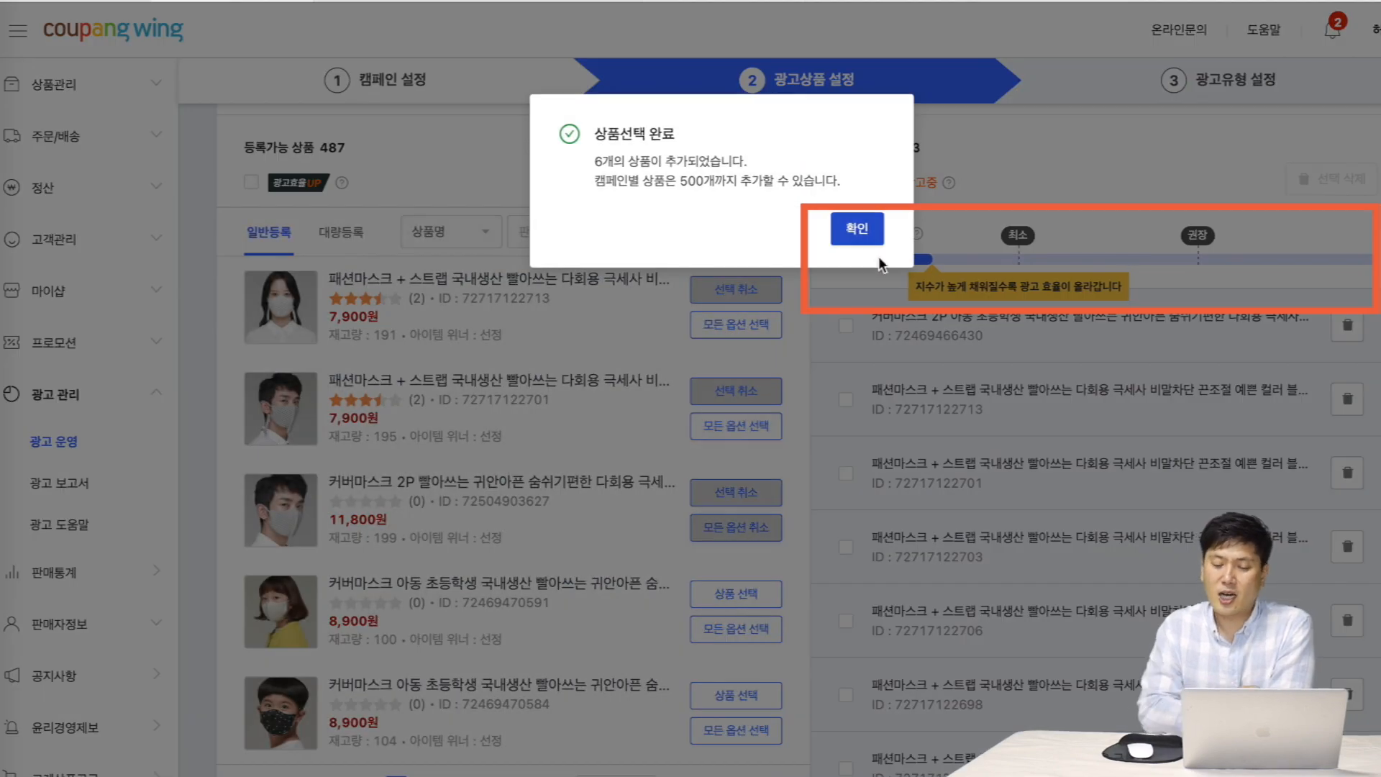
pyautogui.click(860, 232)
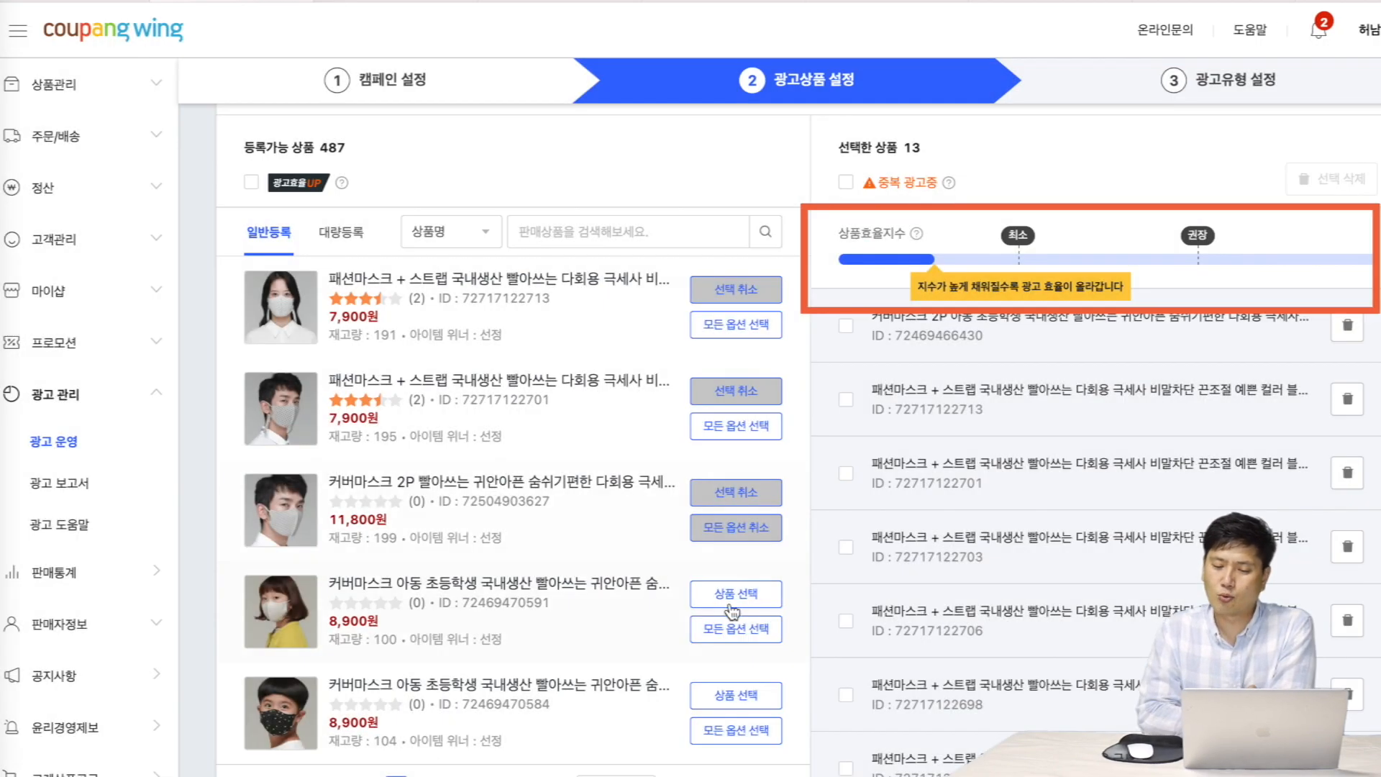
pyautogui.click(728, 630)
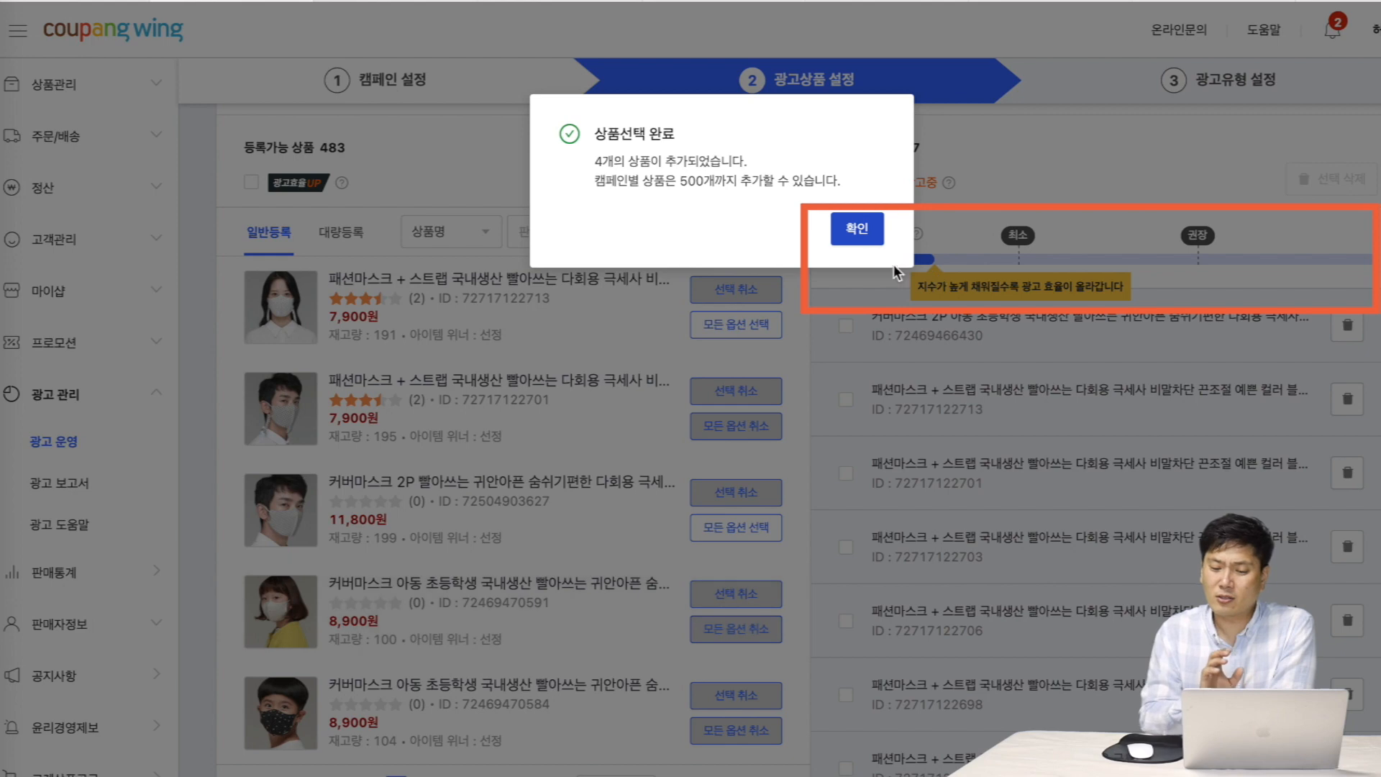
pyautogui.click(859, 228)
pyautogui.scroll(-5, 665, 461)
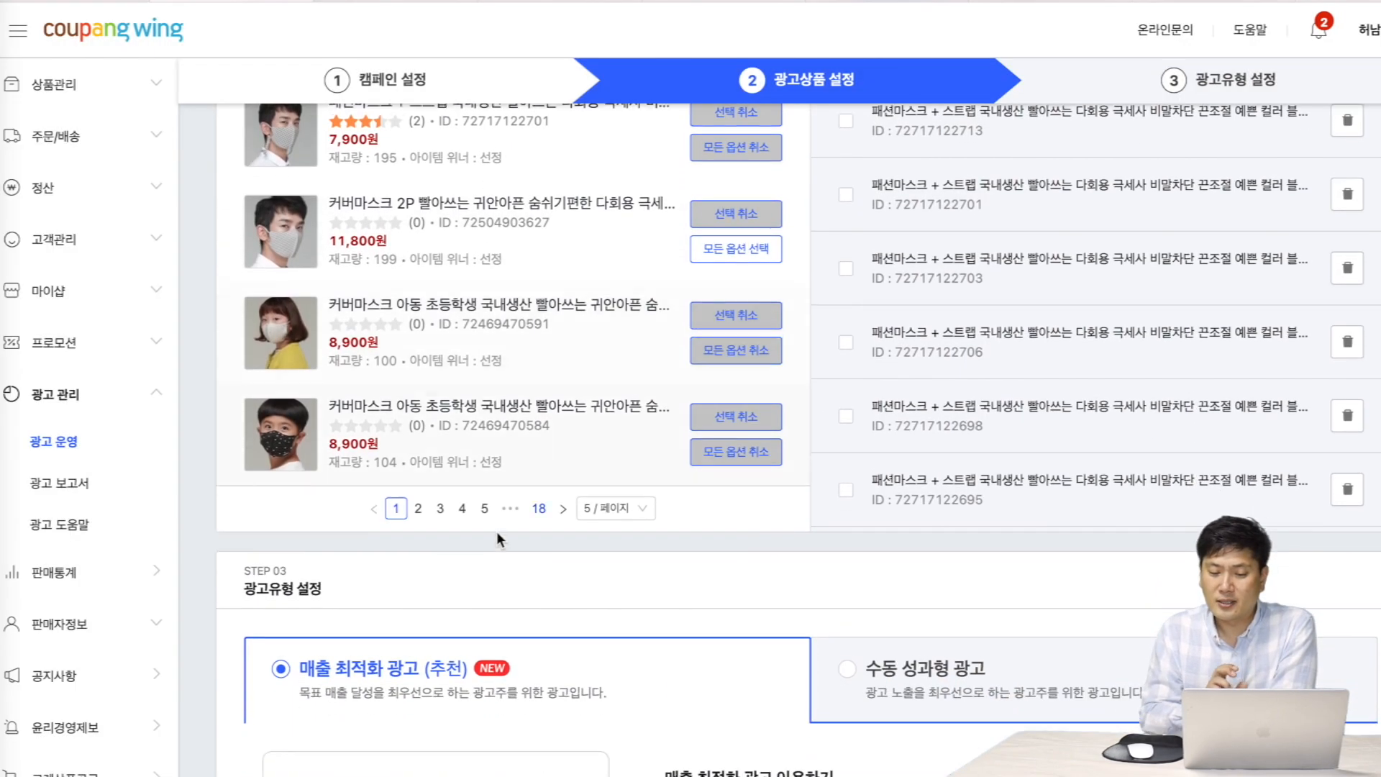
# - Add all options of the 2,900원 컬러 패션 마스크스트랩 on product page 2 to the selected products
pyautogui.click(418, 508)
pyautogui.click(720, 447)
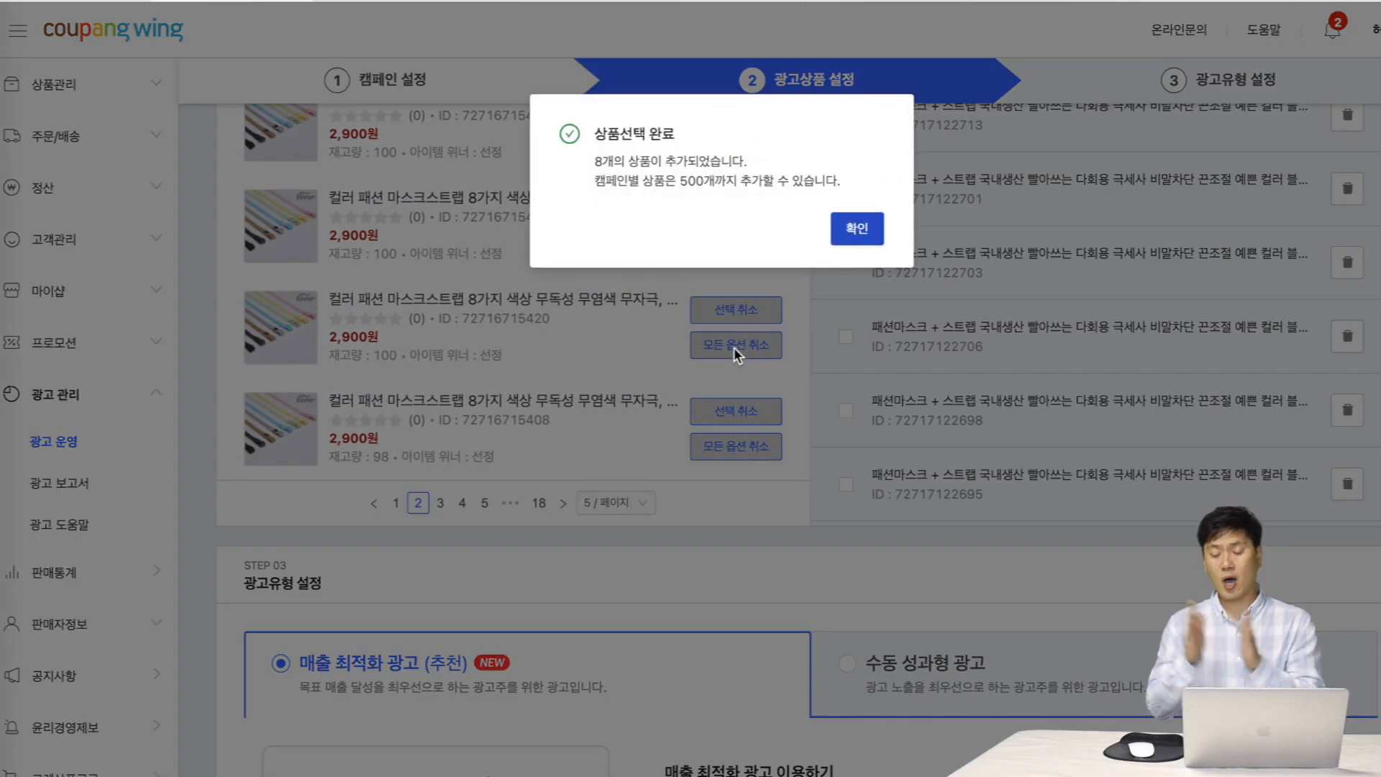
pyautogui.click(857, 228)
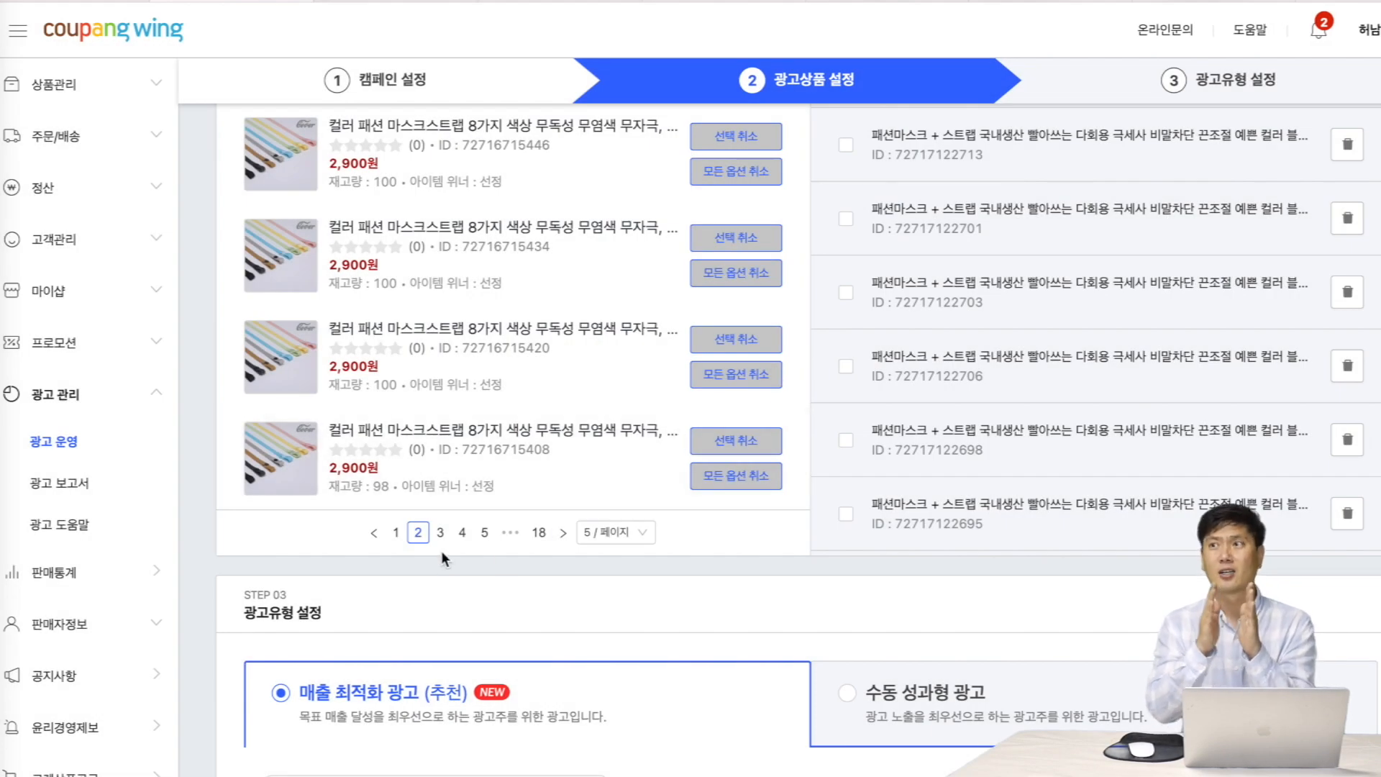
# - Add all options of the last-listed 11,800원 커버마스크 2P on product page 4 to the selected products
pyautogui.click(441, 533)
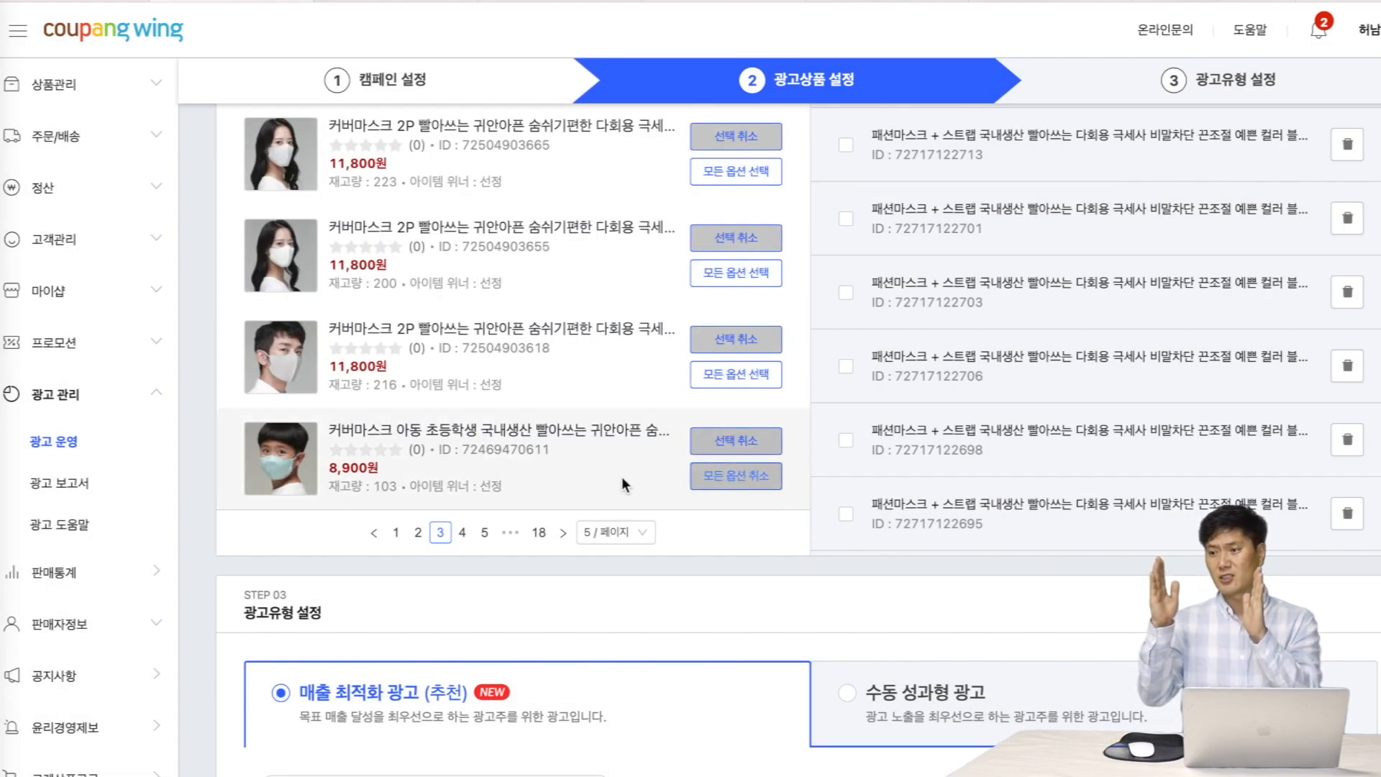
pyautogui.click(463, 533)
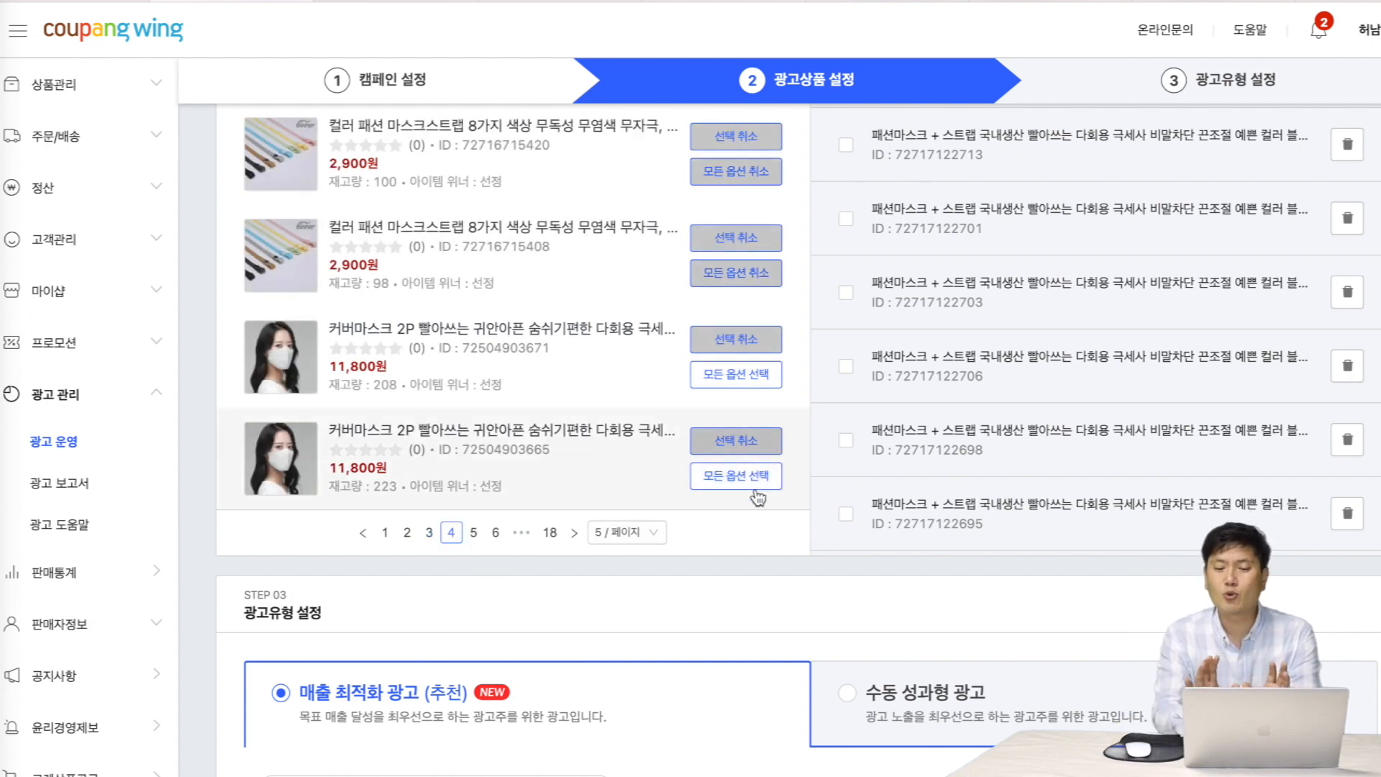
pyautogui.click(758, 473)
pyautogui.click(858, 209)
# - Add all options of the 6,000원 할로윈 연예인 스타일 패션 3D mask on product page 6 to the selected products
pyautogui.click(496, 532)
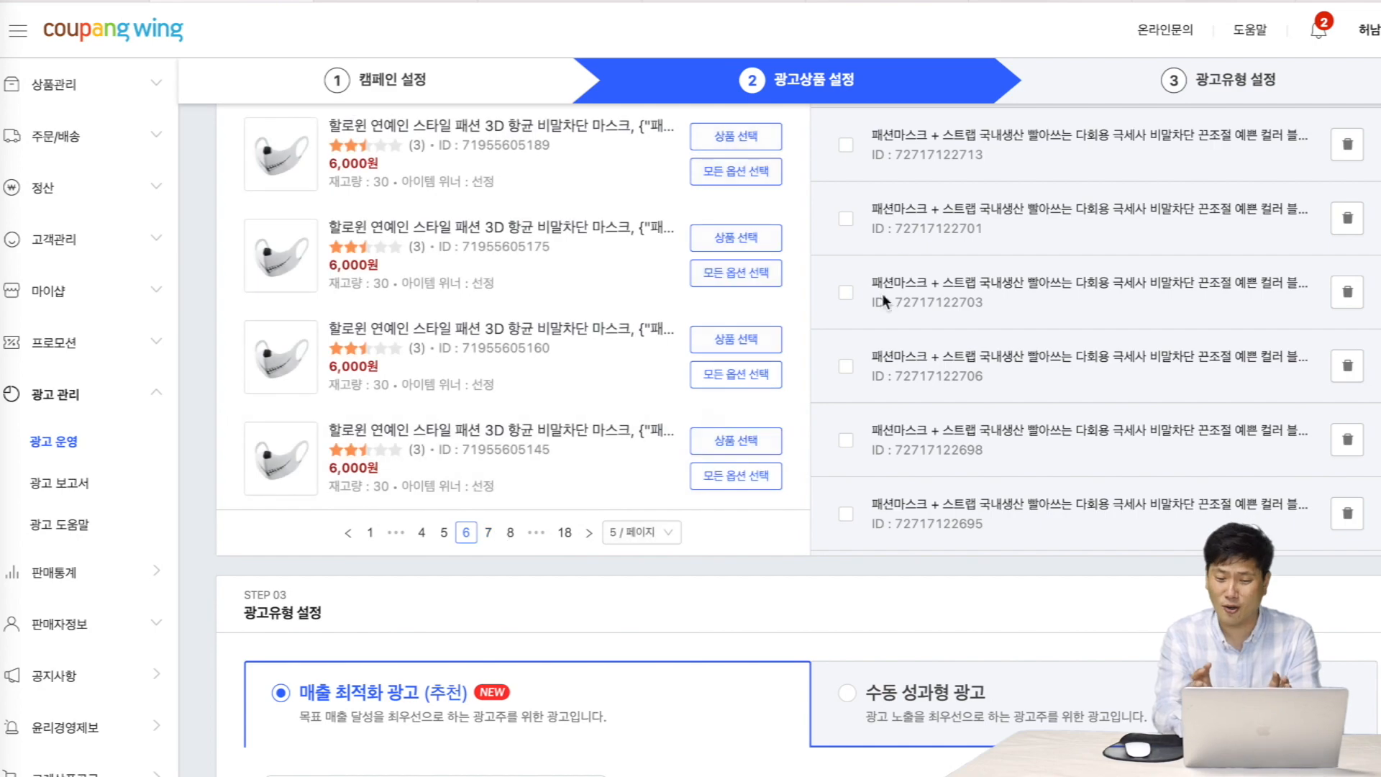
pyautogui.click(735, 173)
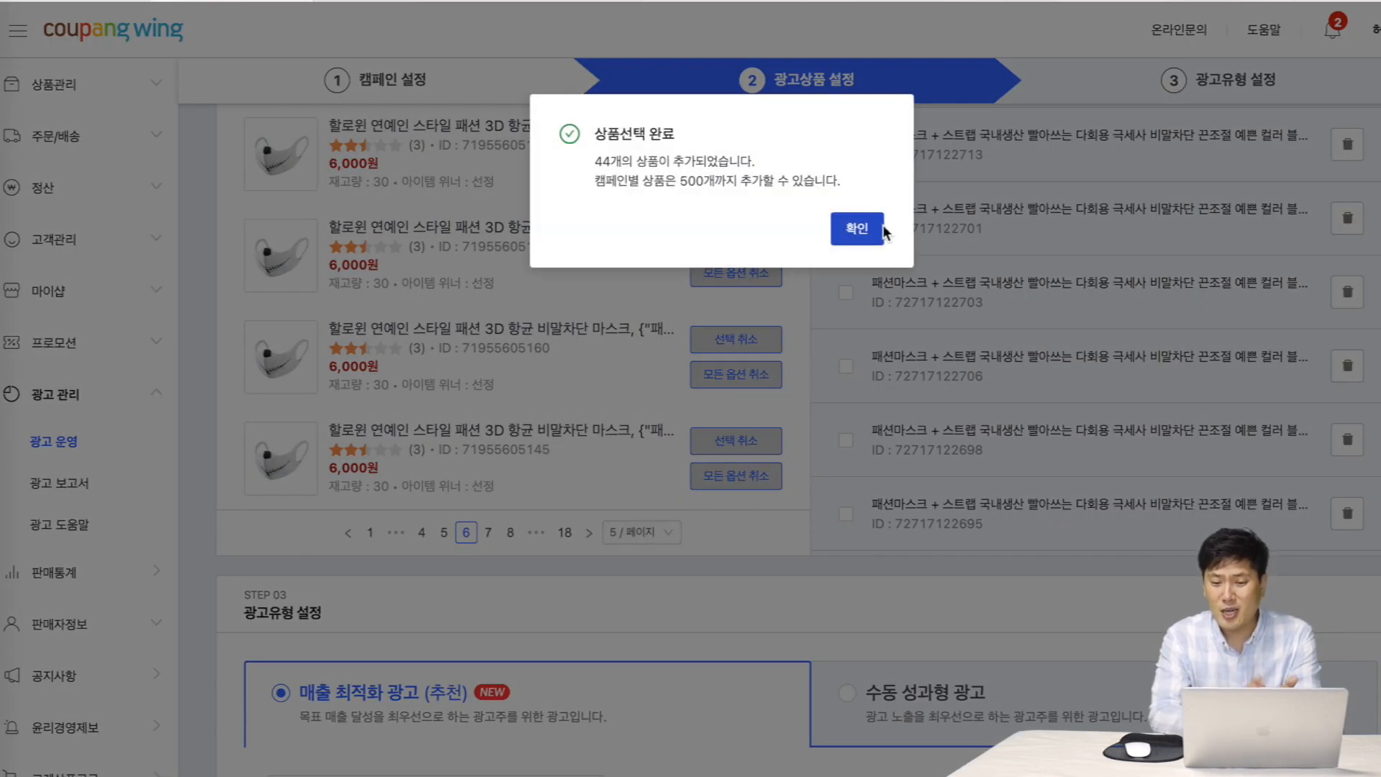
pyautogui.click(872, 227)
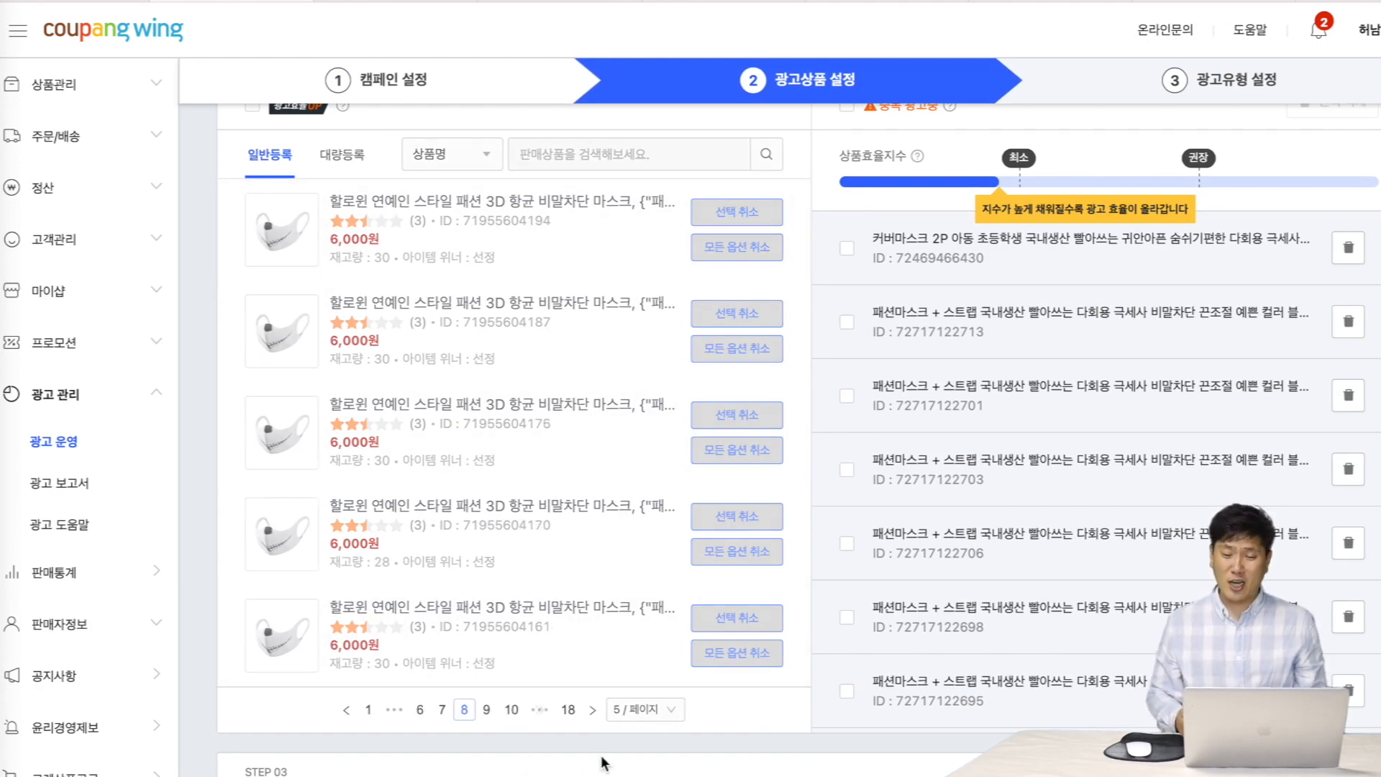
# - Add all options of the last 10,900원 커버마스크 2P 아동 on product page 18 to the selected products
pyautogui.click(515, 713)
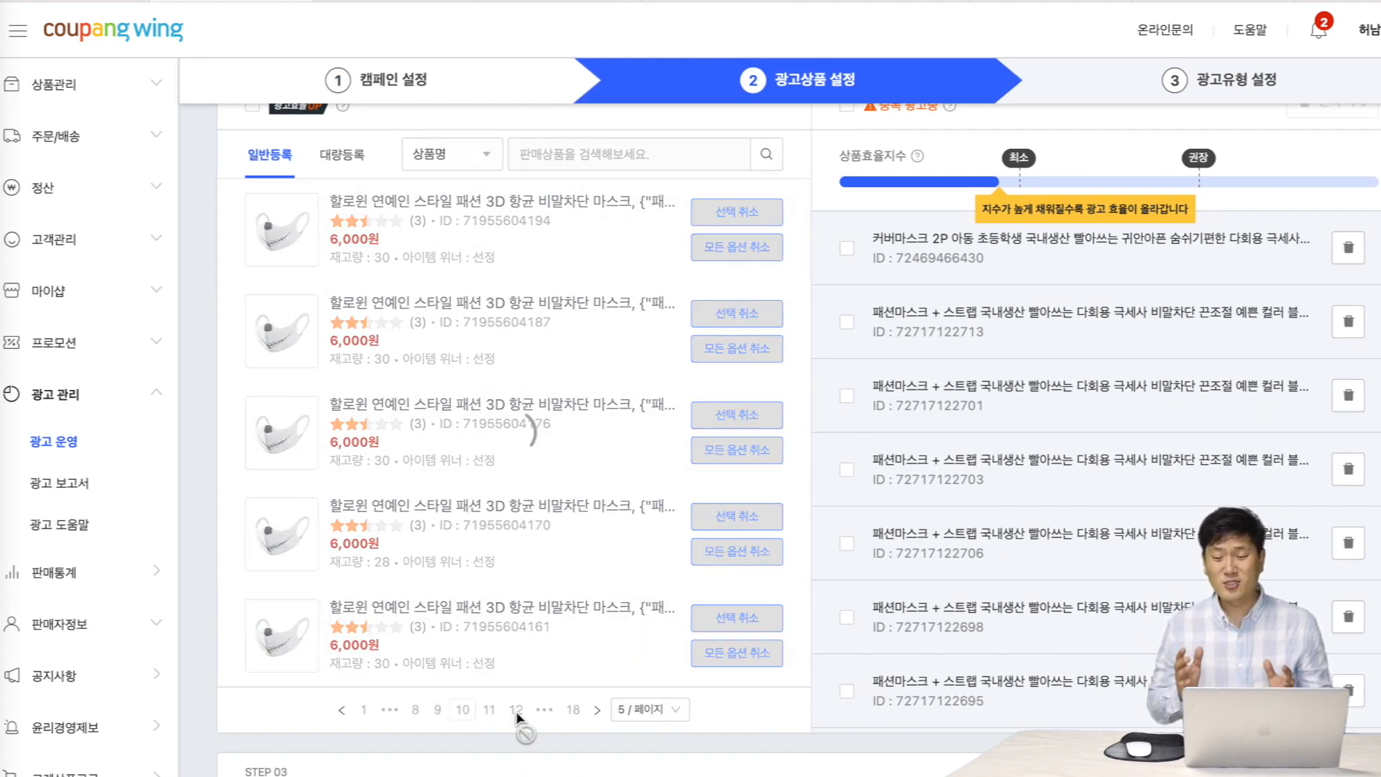
pyautogui.click(580, 711)
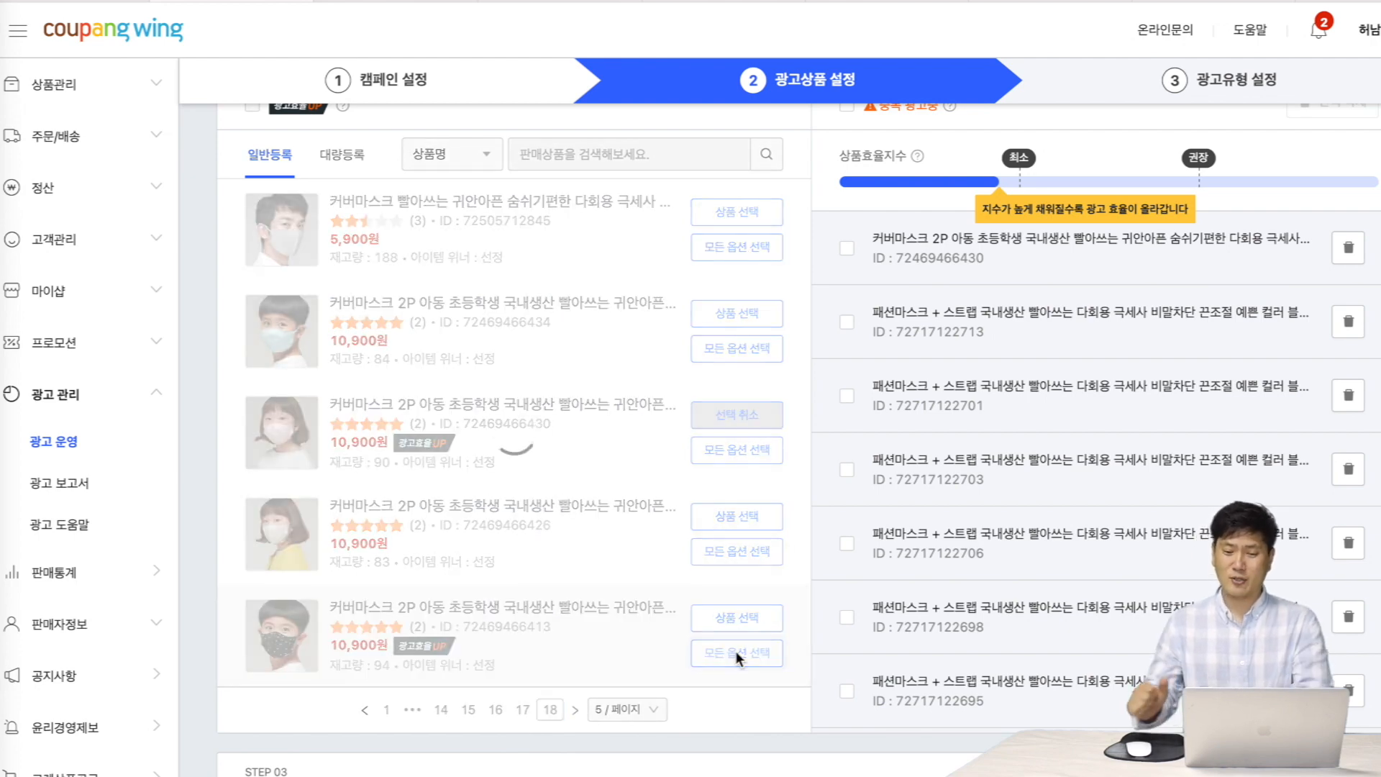
pyautogui.click(736, 650)
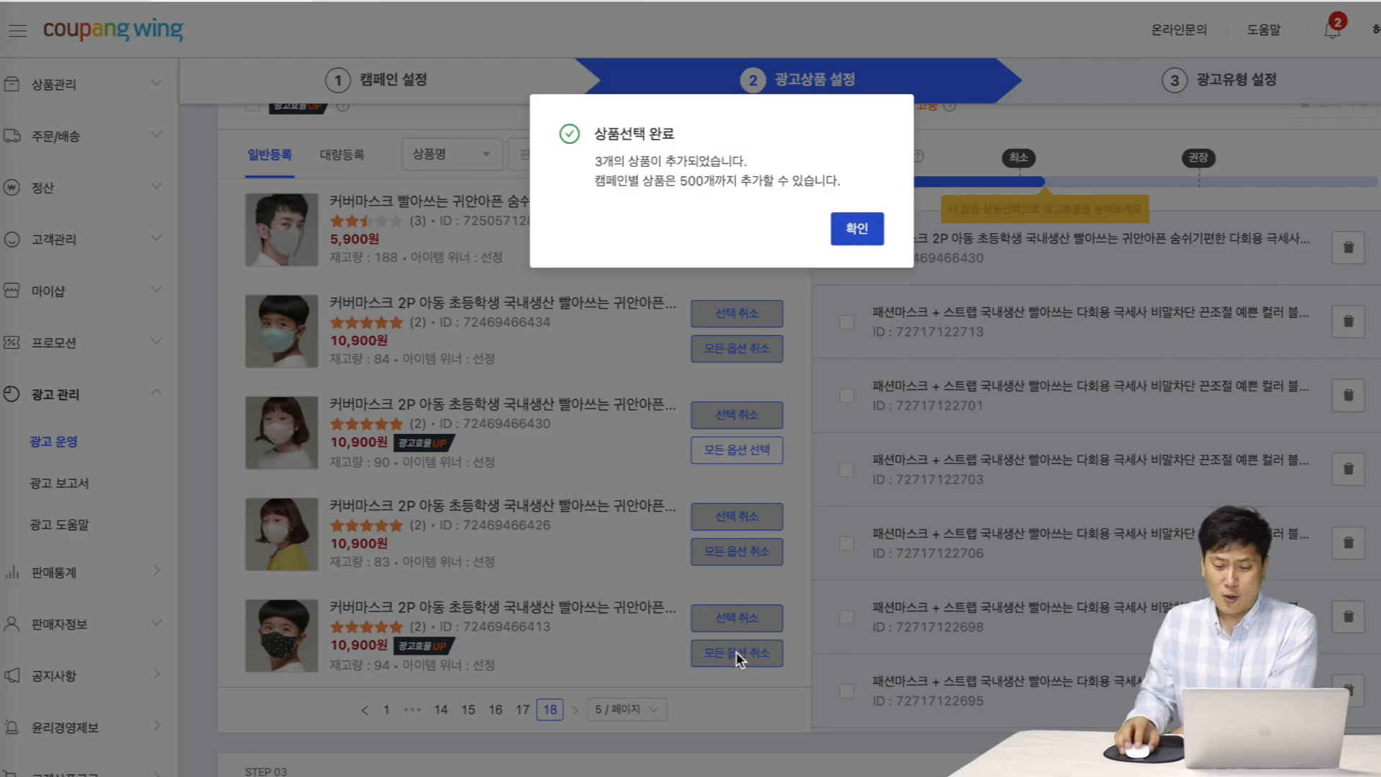
pyautogui.click(856, 225)
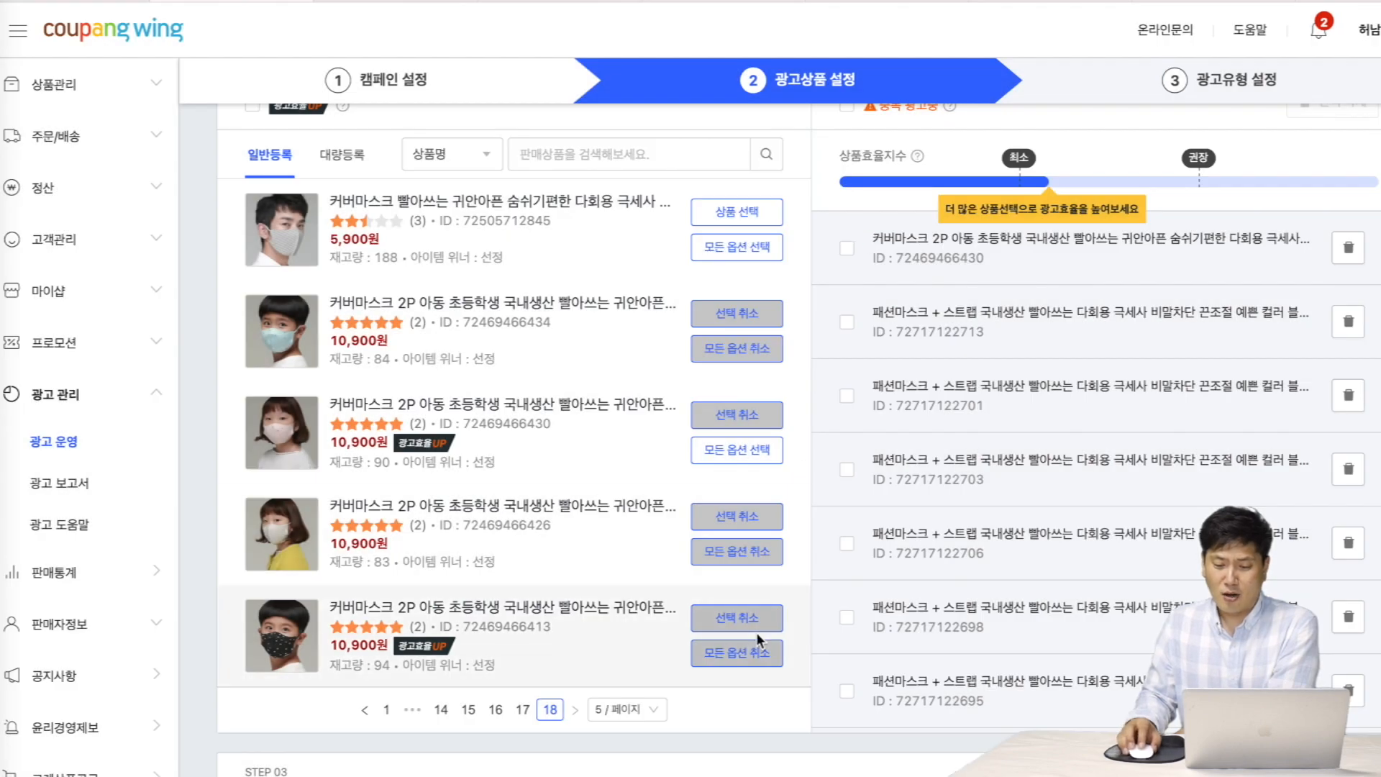
# - Add 유아 as an excluded keyword in the 키워드 제외 settings of the 매출 최적화 광고 ad type
pyautogui.scroll(-6, 759, 640)
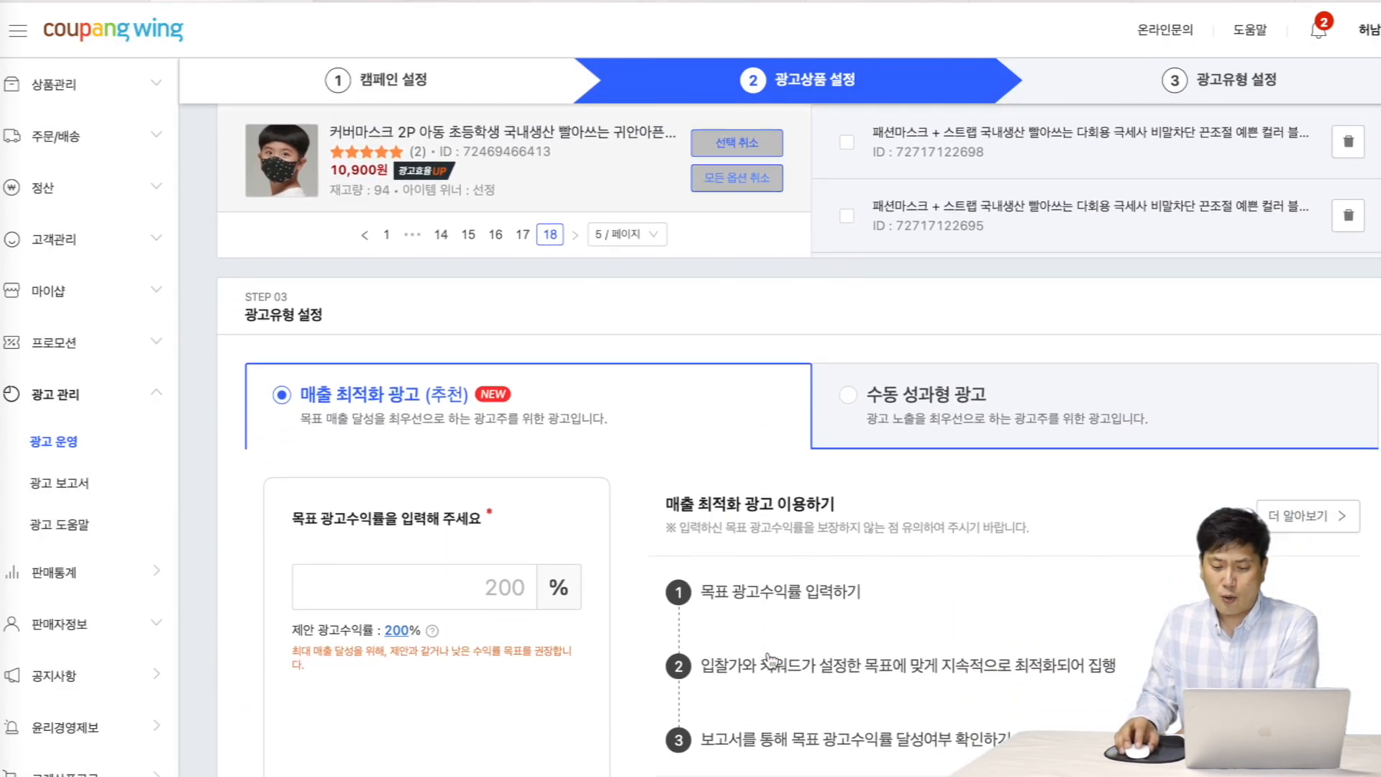
pyautogui.scroll(-3, 767, 656)
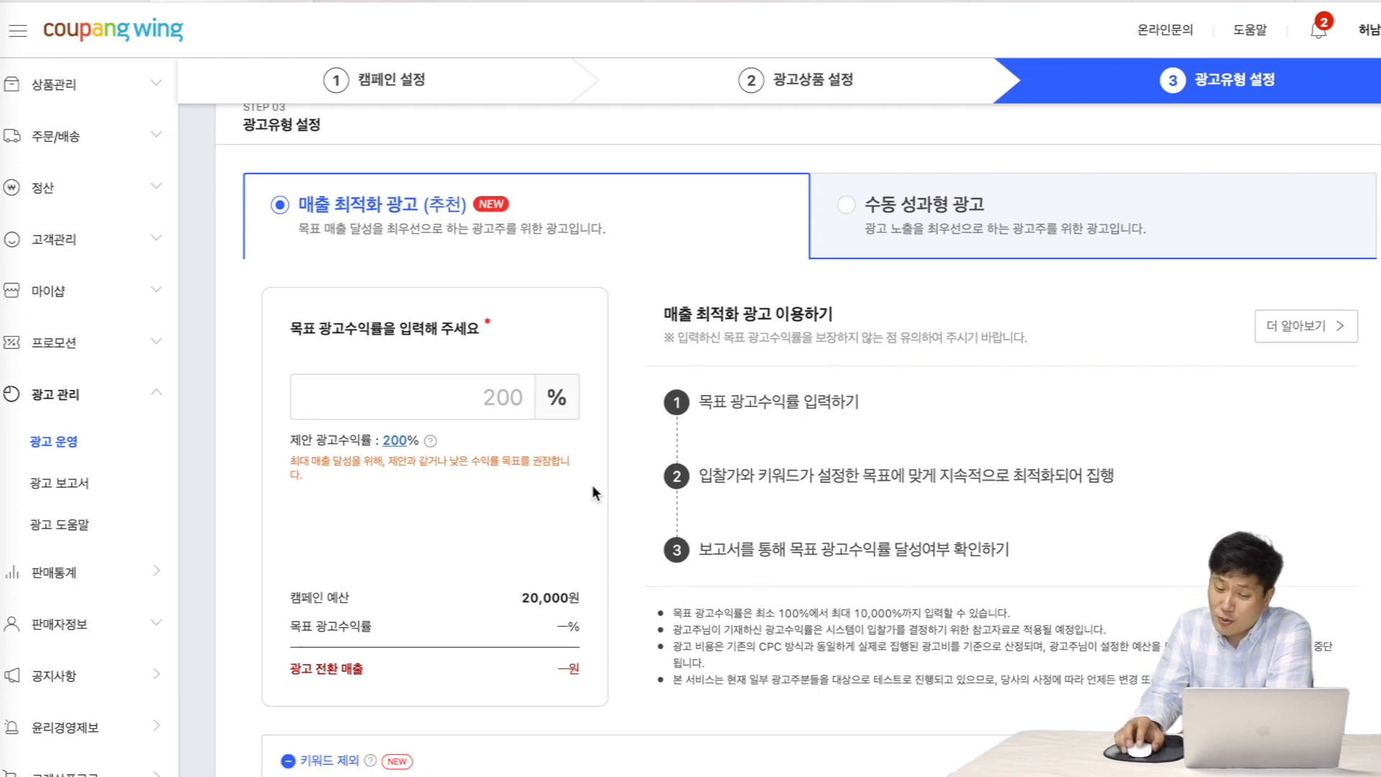
pyautogui.scroll(-3, 593, 485)
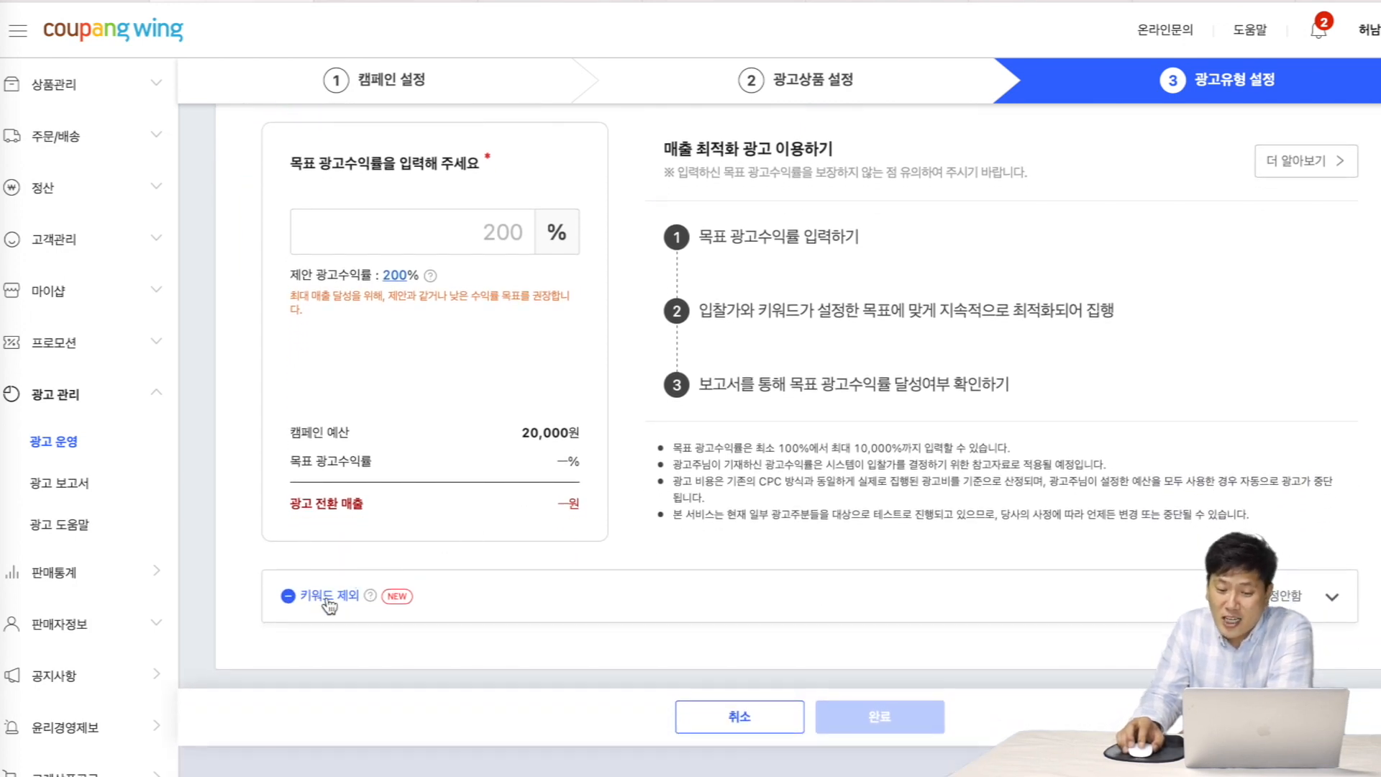
pyautogui.click(329, 607)
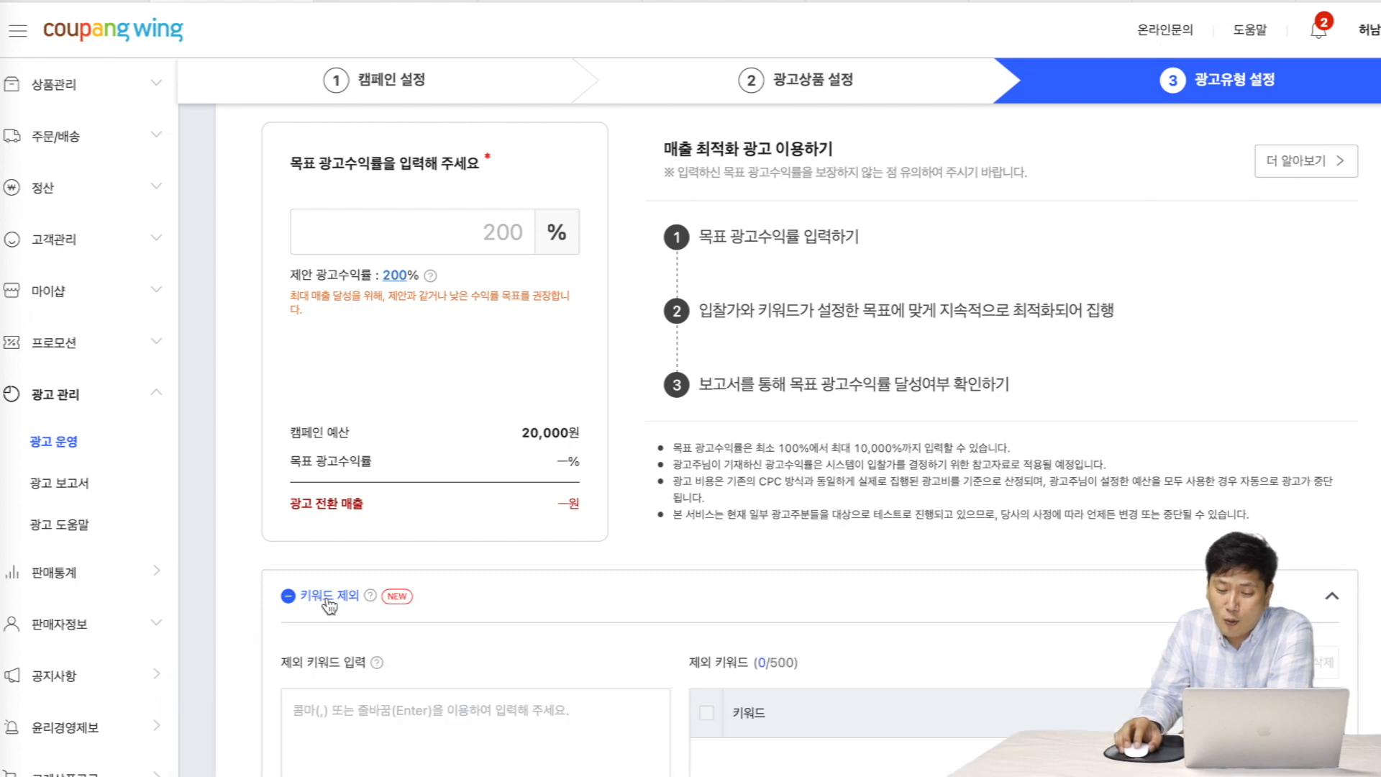
pyautogui.scroll(-5, 393, 605)
pyautogui.scroll(-1, 394, 605)
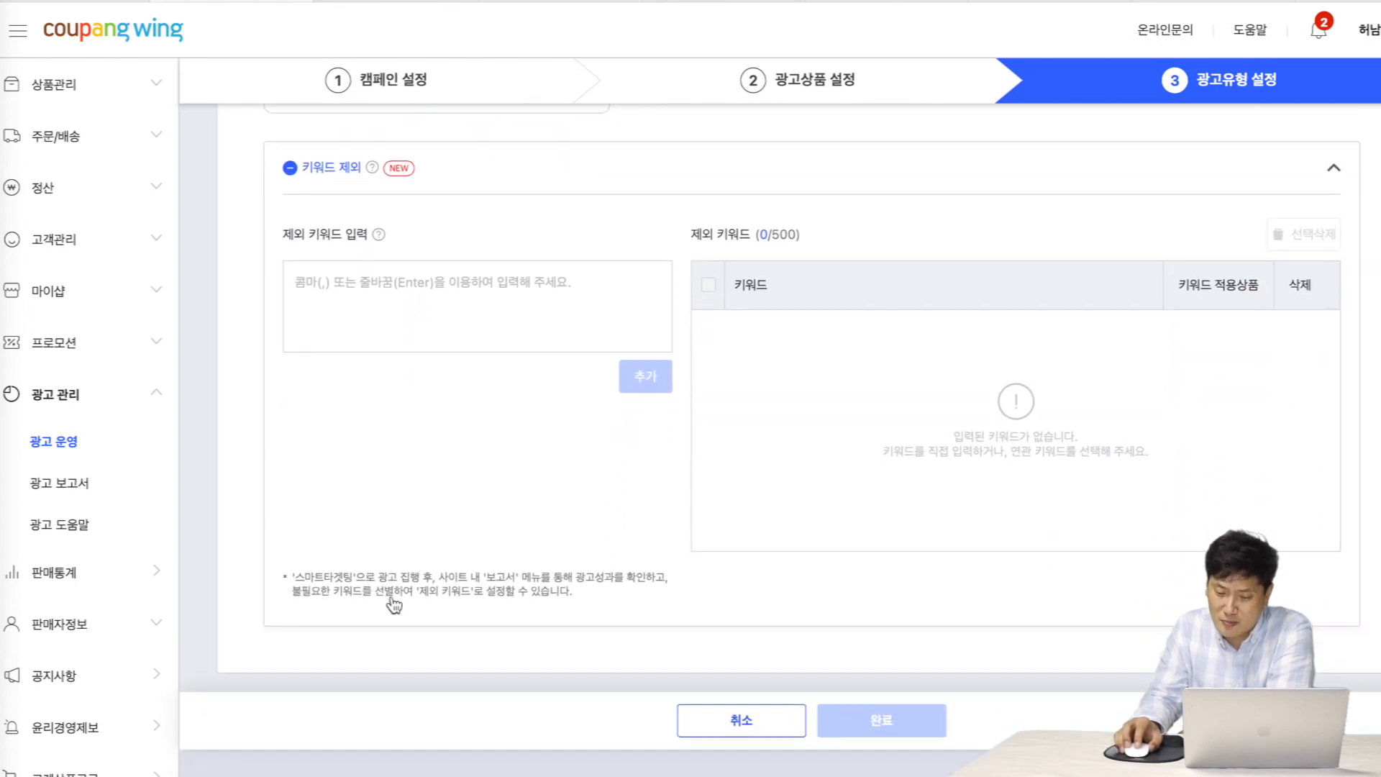
pyautogui.click(388, 300)
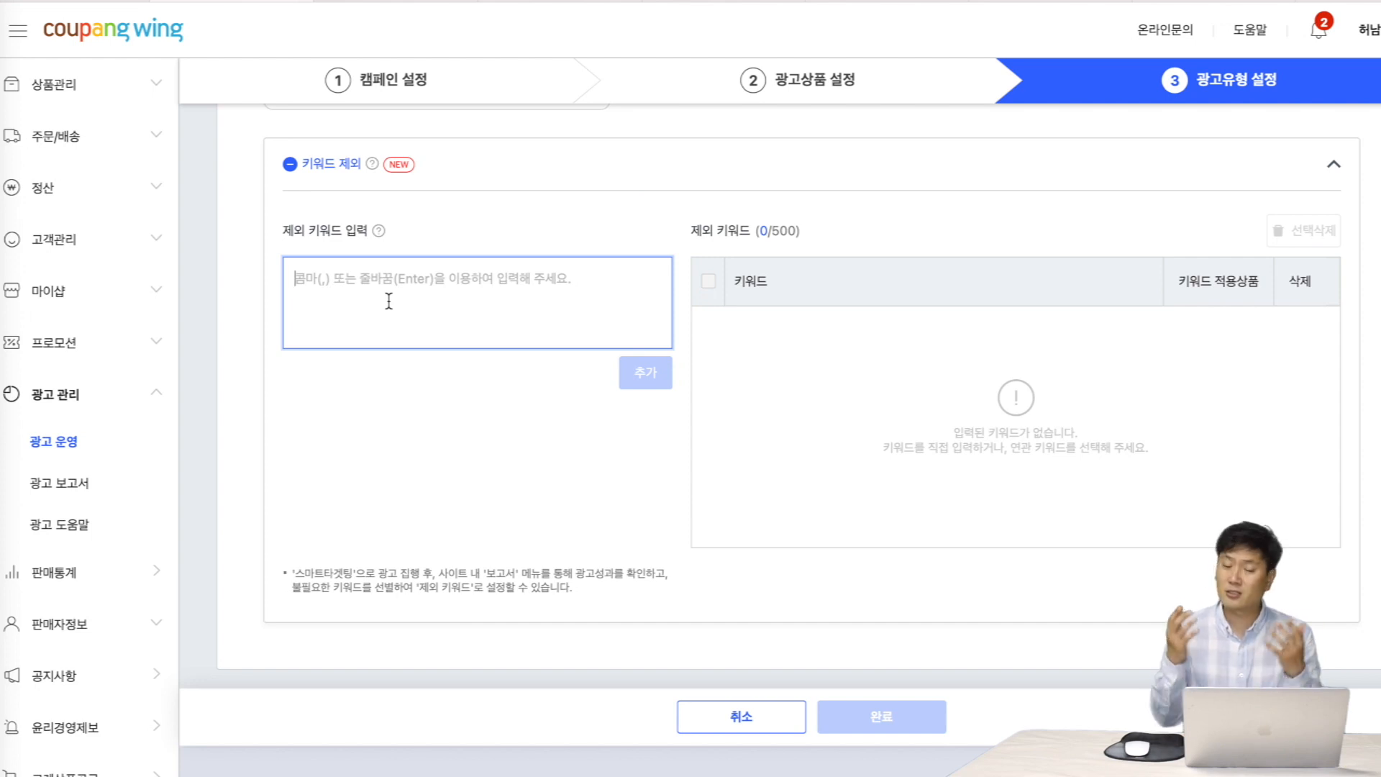
pyautogui.write('위')
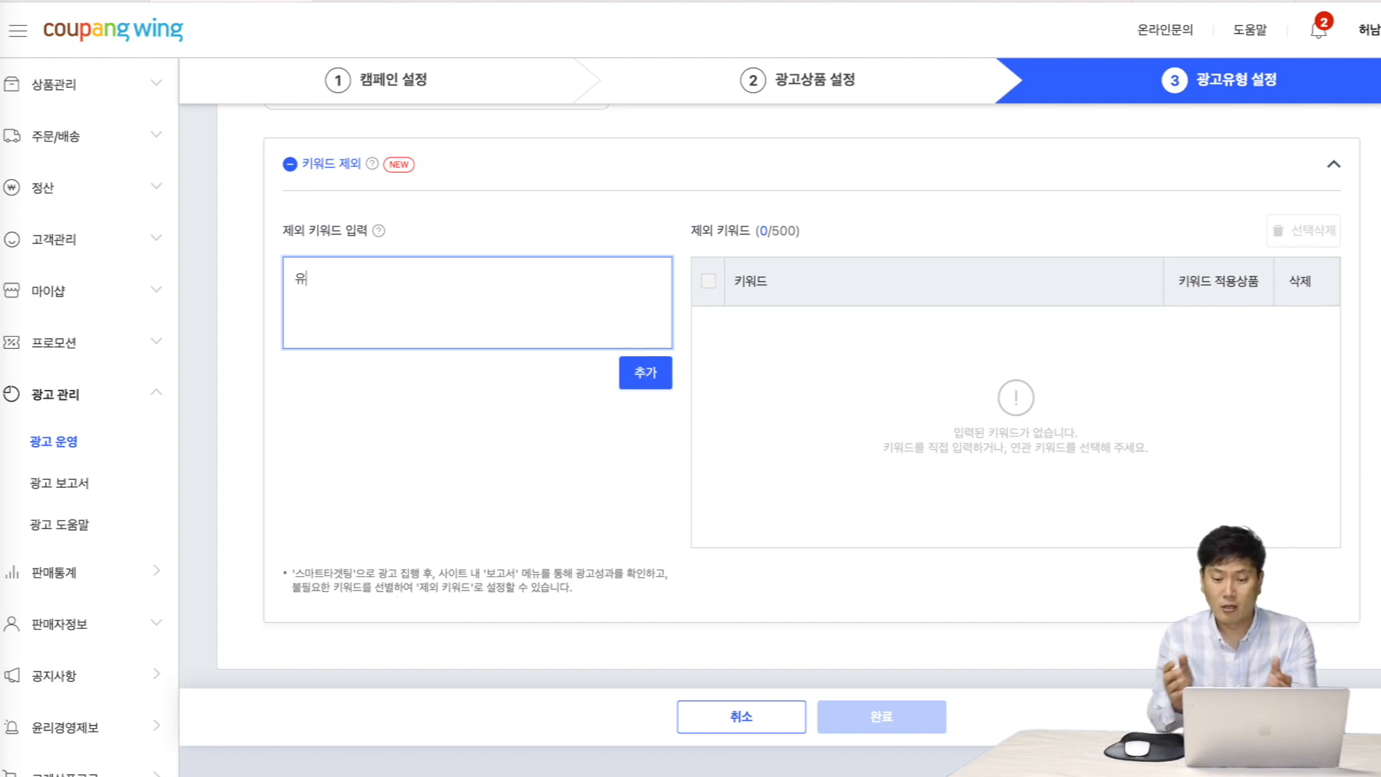
pyautogui.write('아')
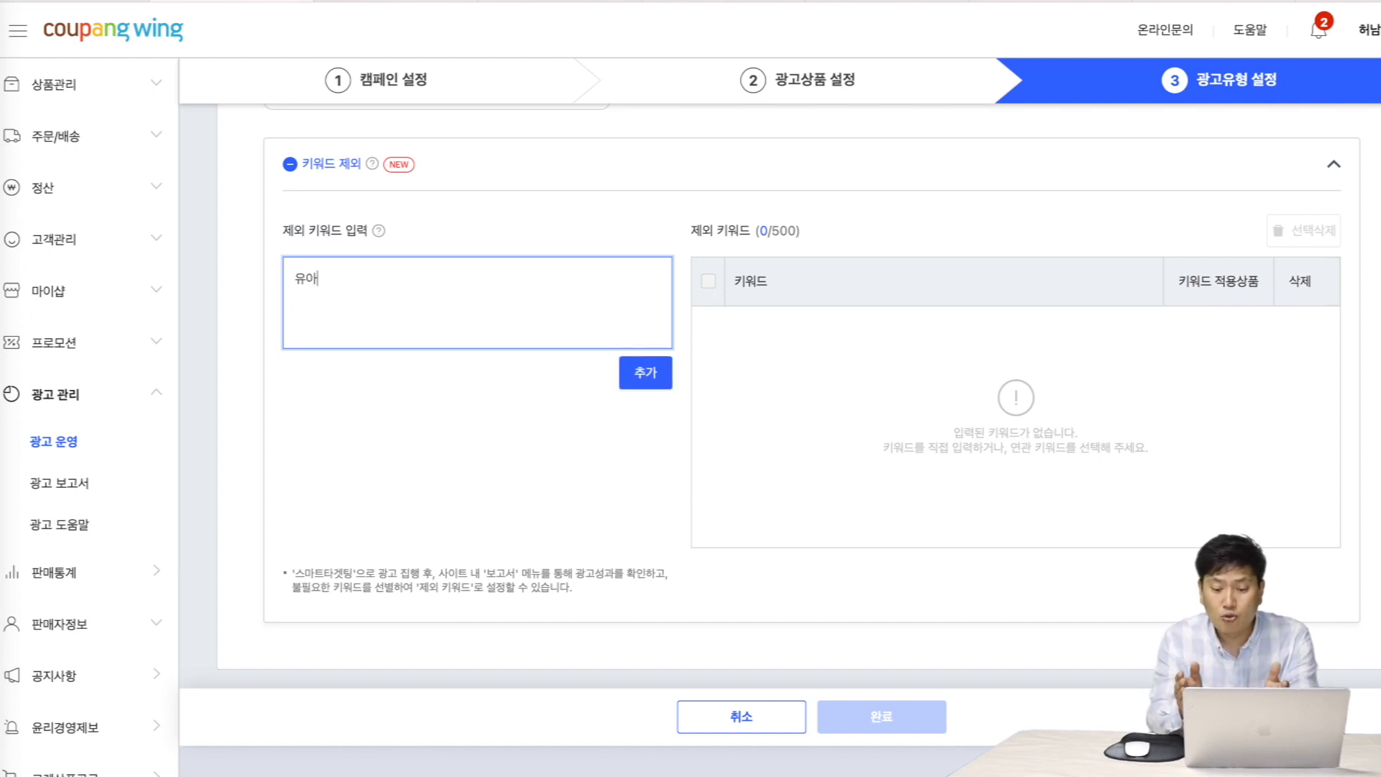
pyautogui.click(657, 383)
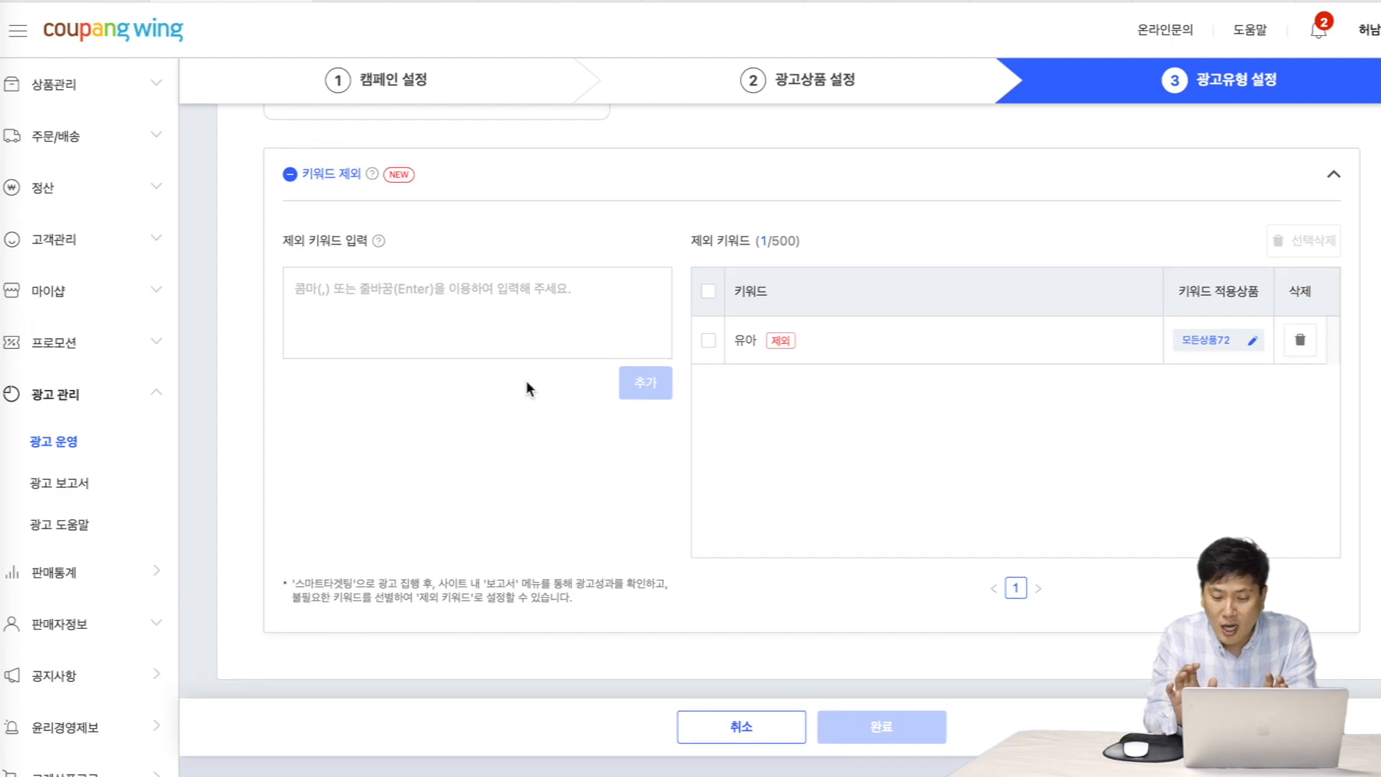
# - Set the target ad return rate (목표 광고수익률) to 200%
pyautogui.scroll(8, 526, 381)
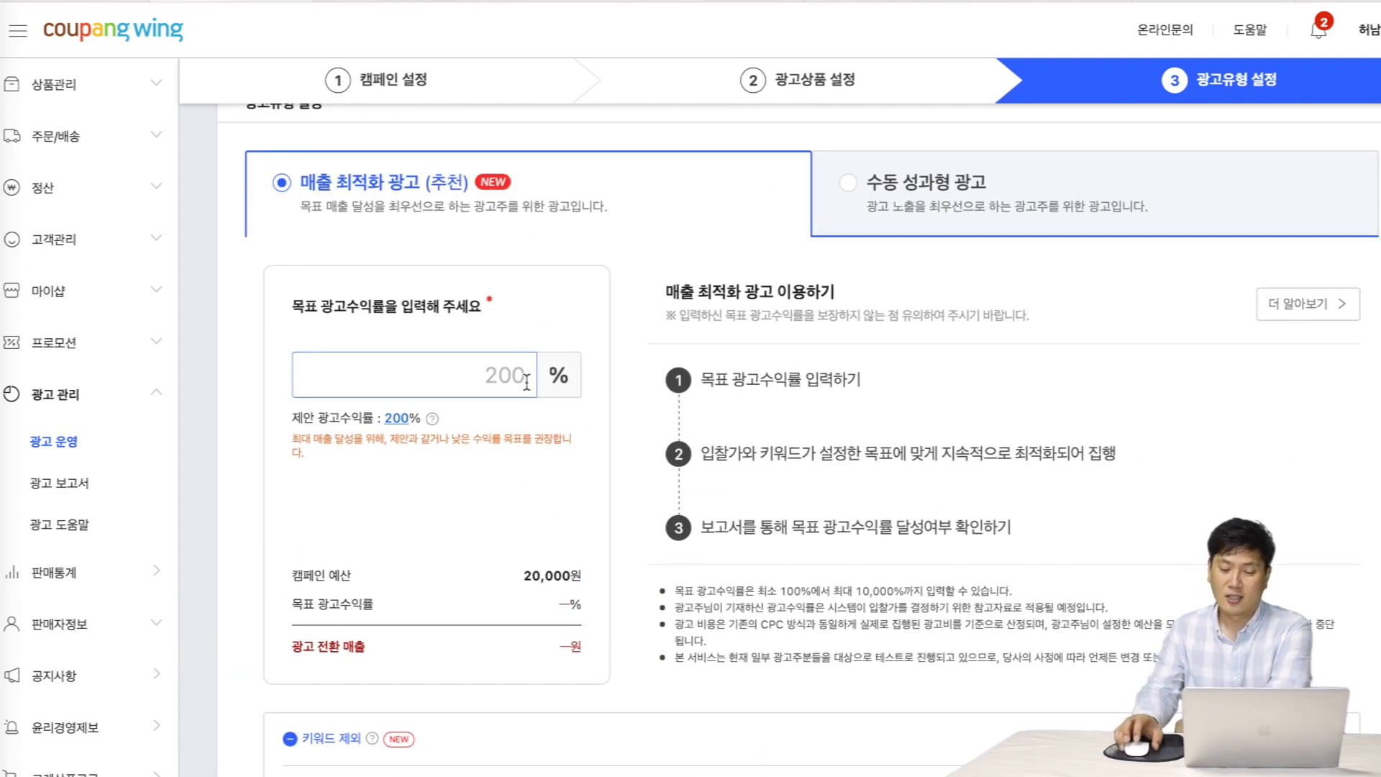
pyautogui.click(527, 381)
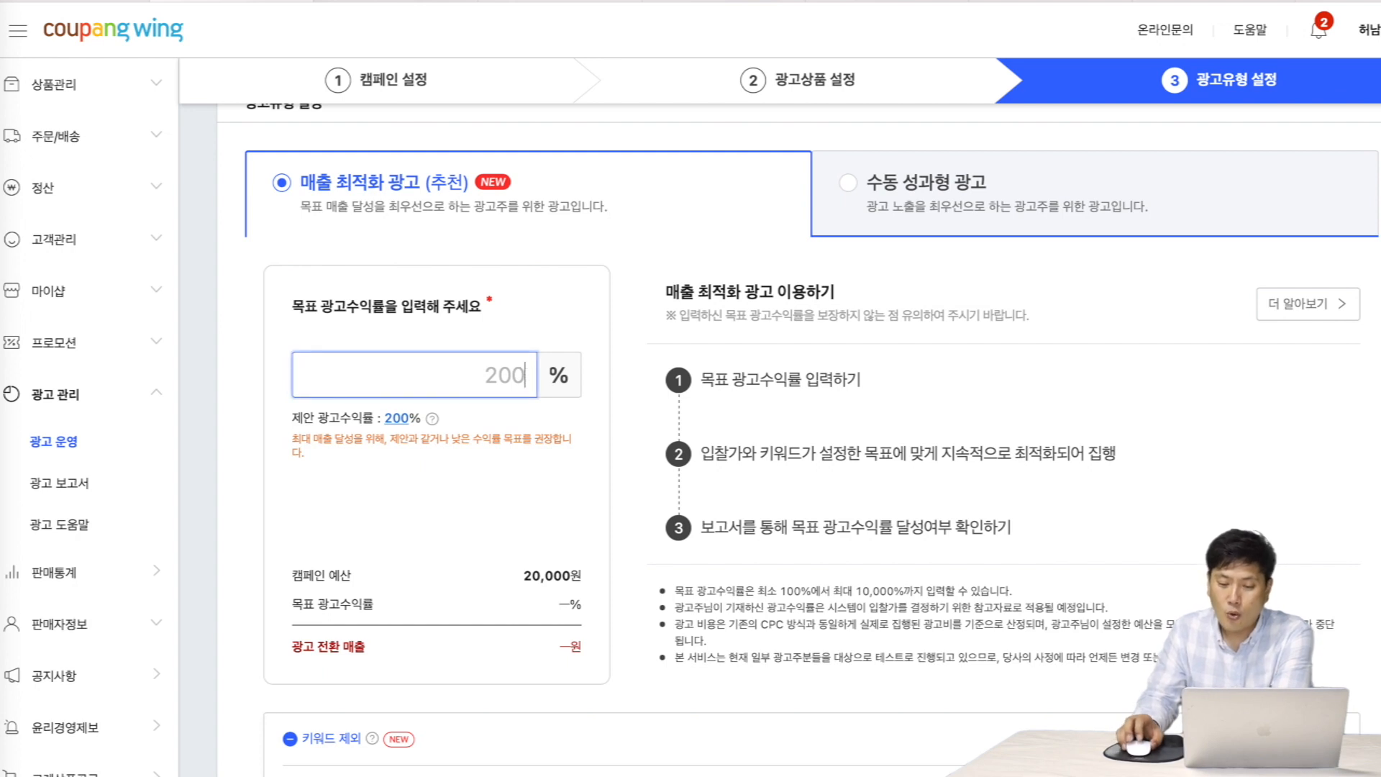
pyautogui.write('200')
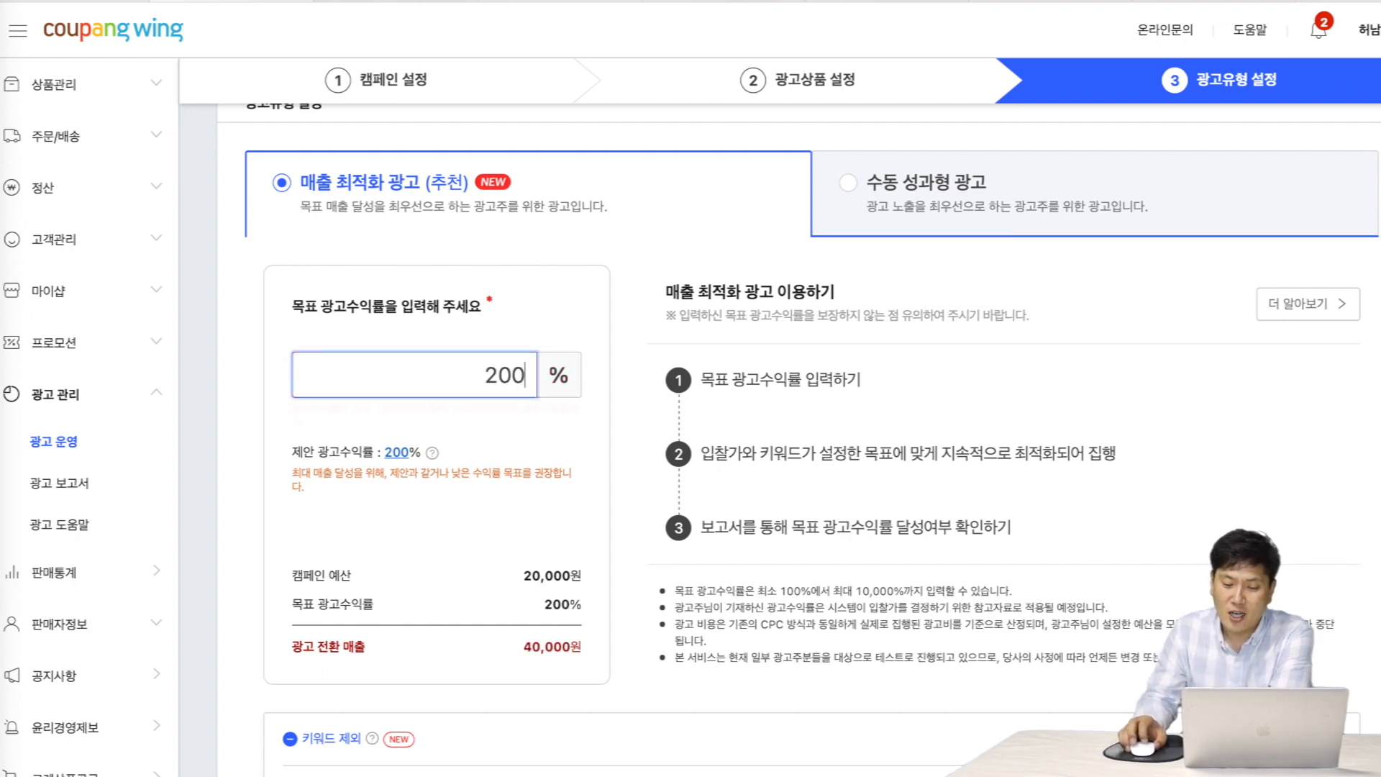
# - Switch the ad type to 수동 성과형 광고 and browse all example placements for the search area
pyautogui.click(850, 188)
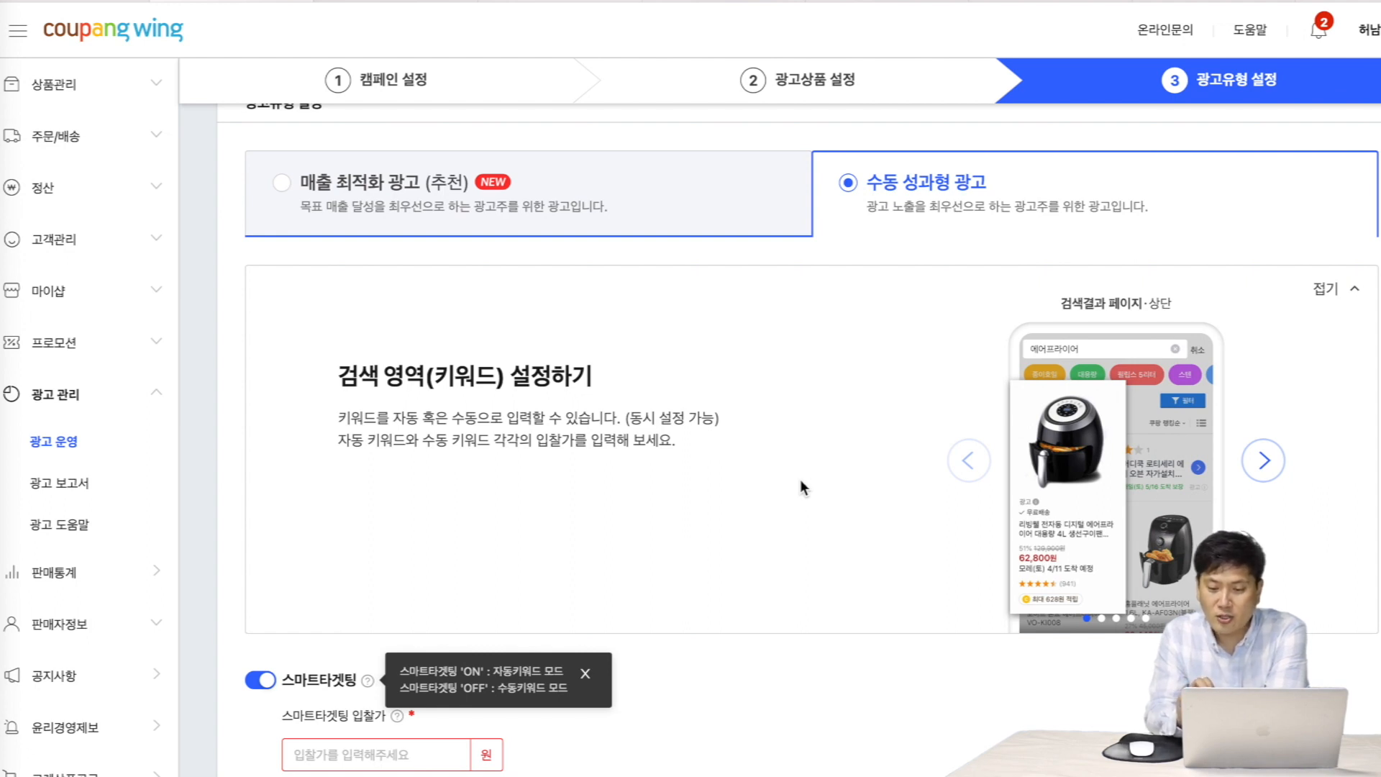
pyautogui.scroll(-1, 801, 482)
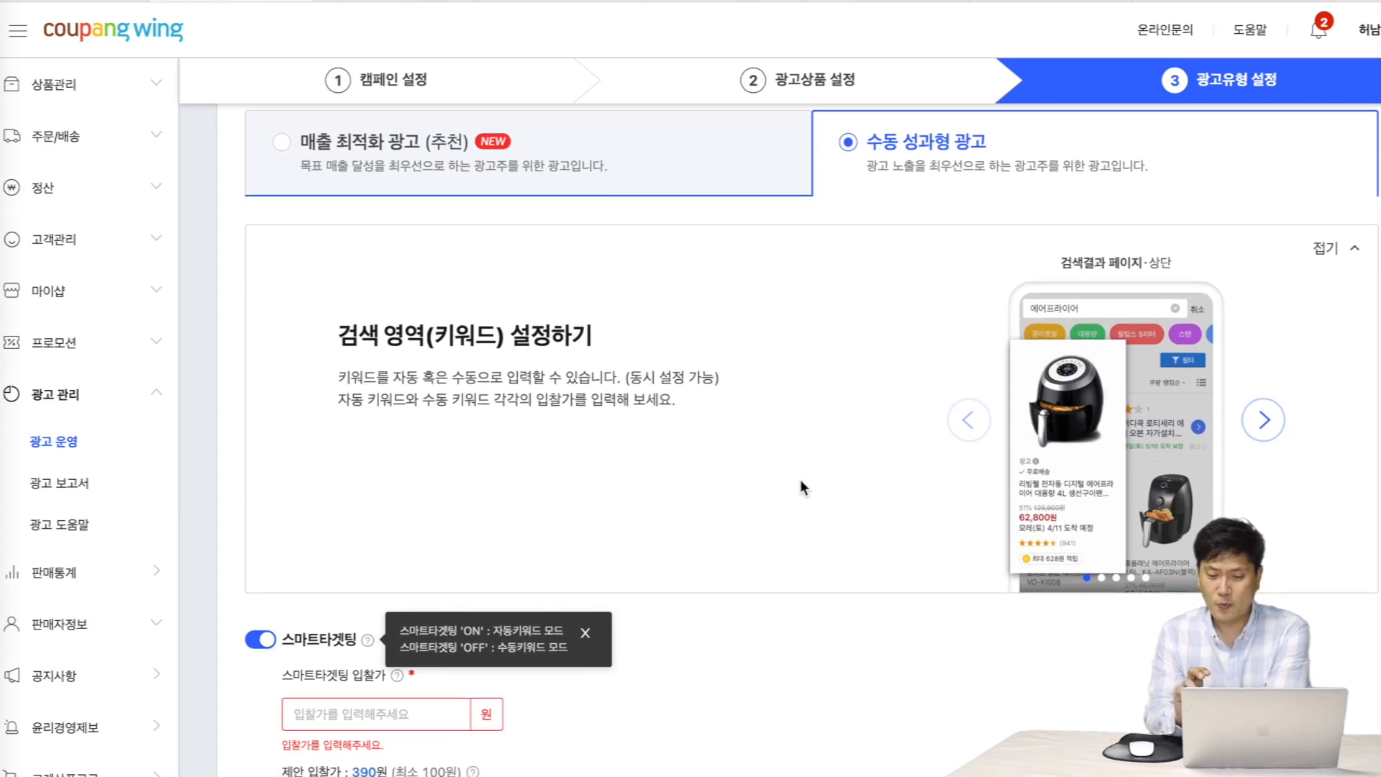
pyautogui.click(1266, 426)
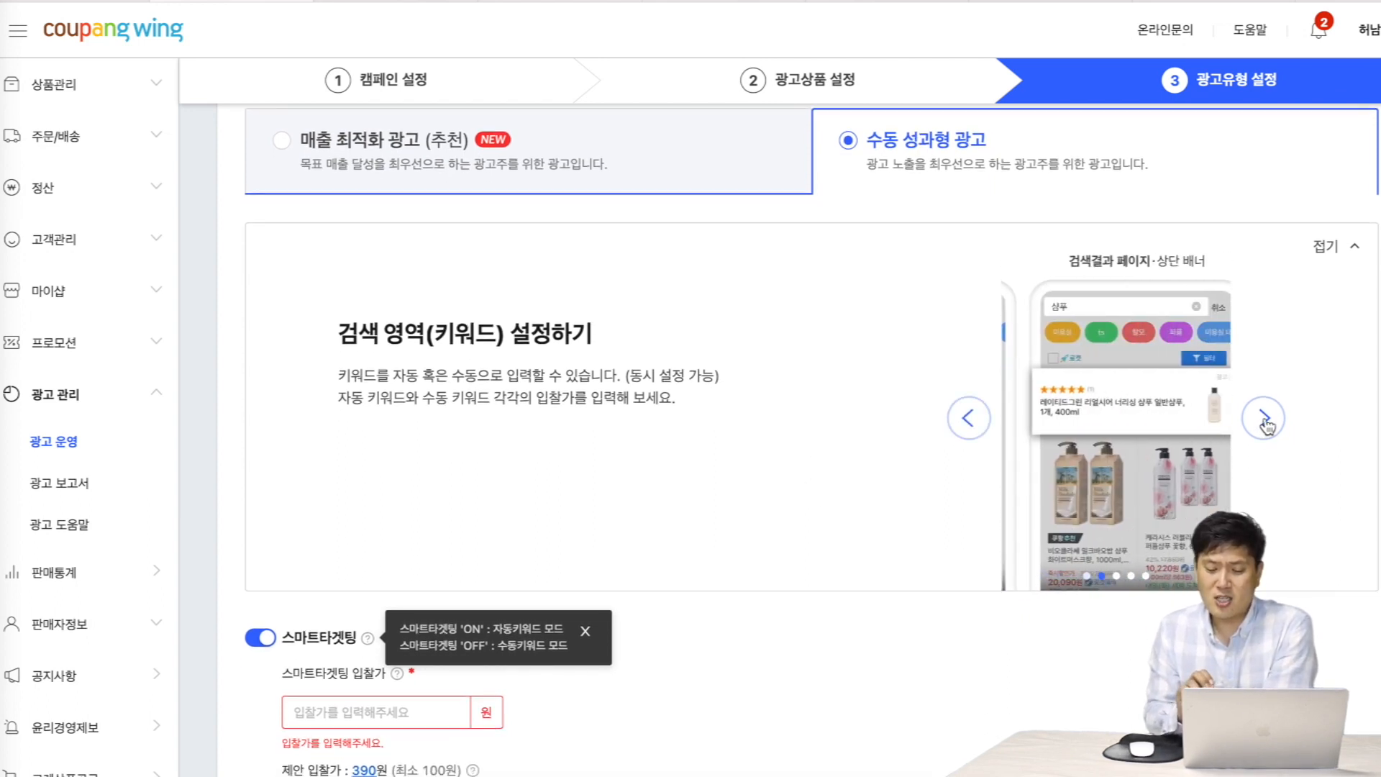
pyautogui.click(1266, 426)
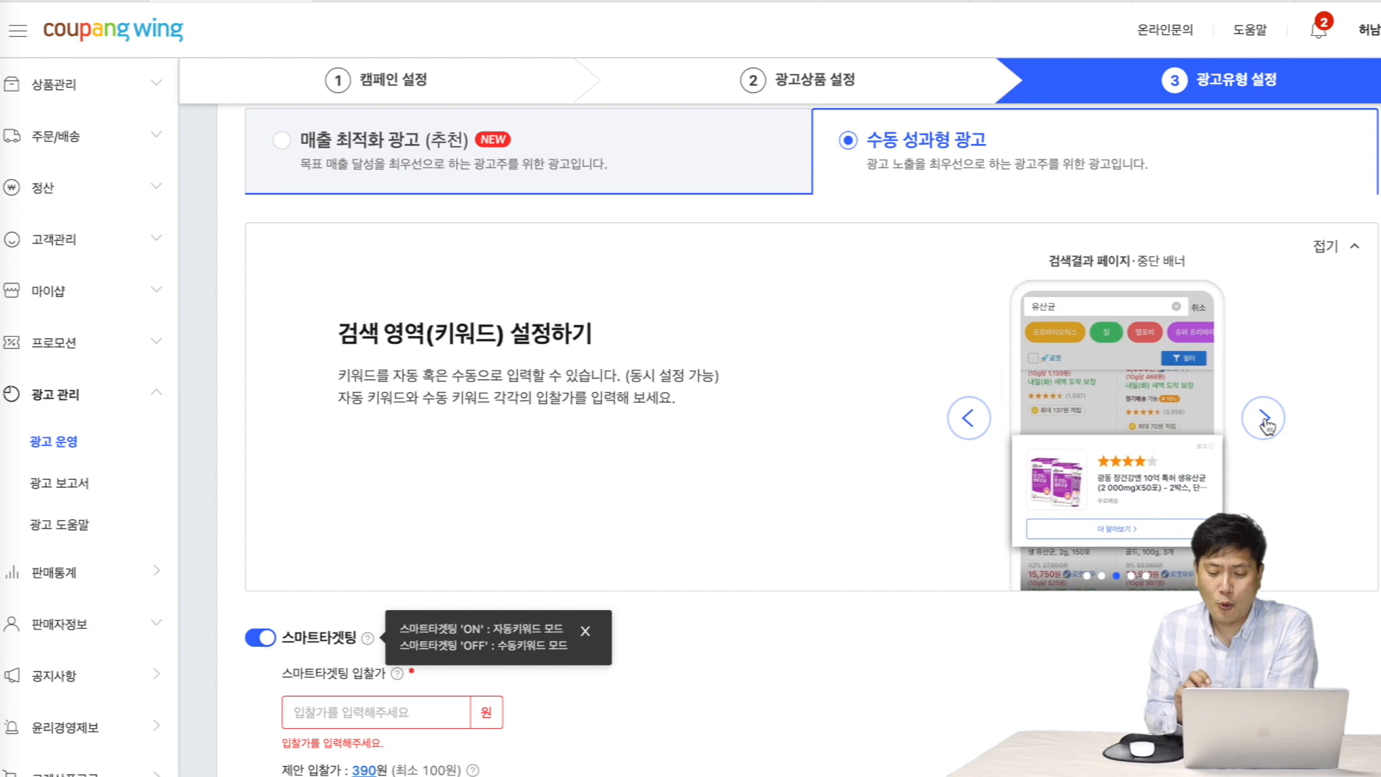
pyautogui.click(1266, 425)
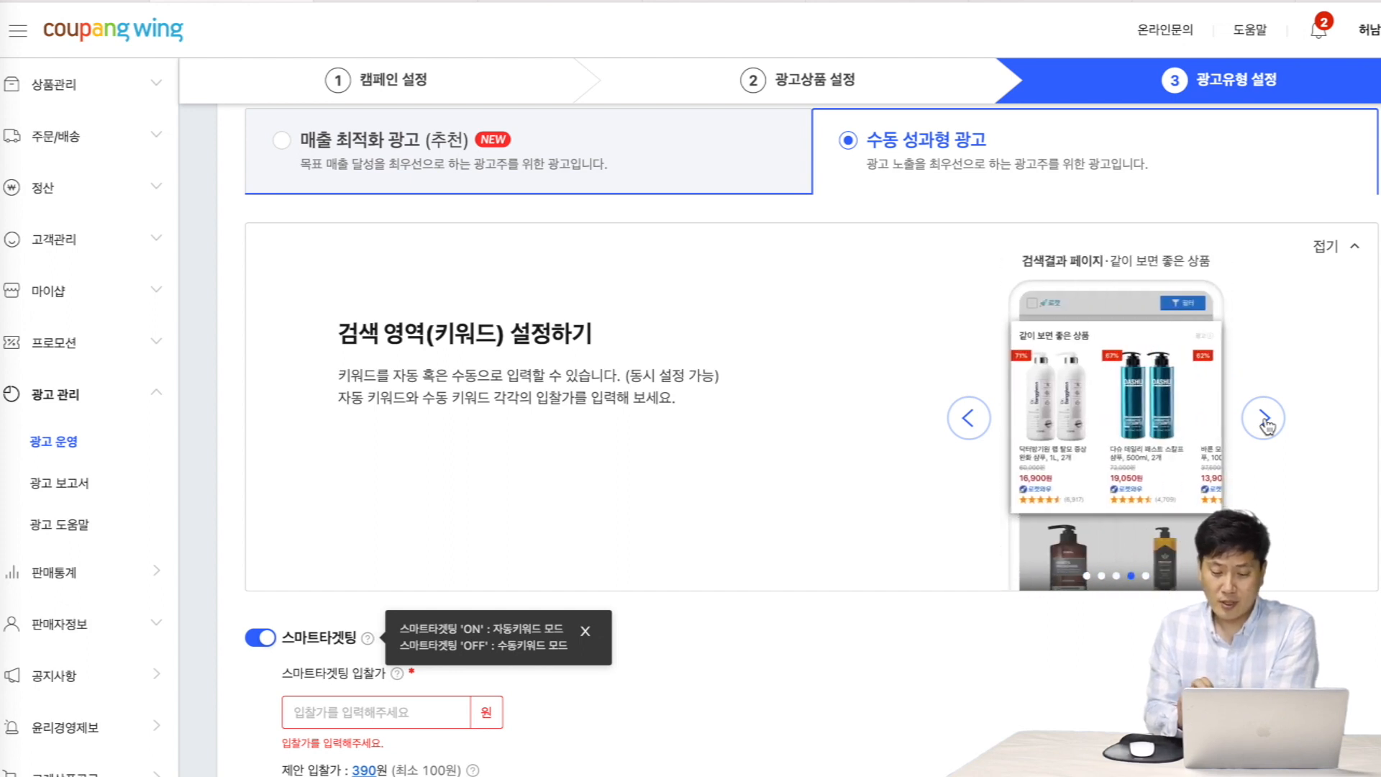
pyautogui.click(1266, 426)
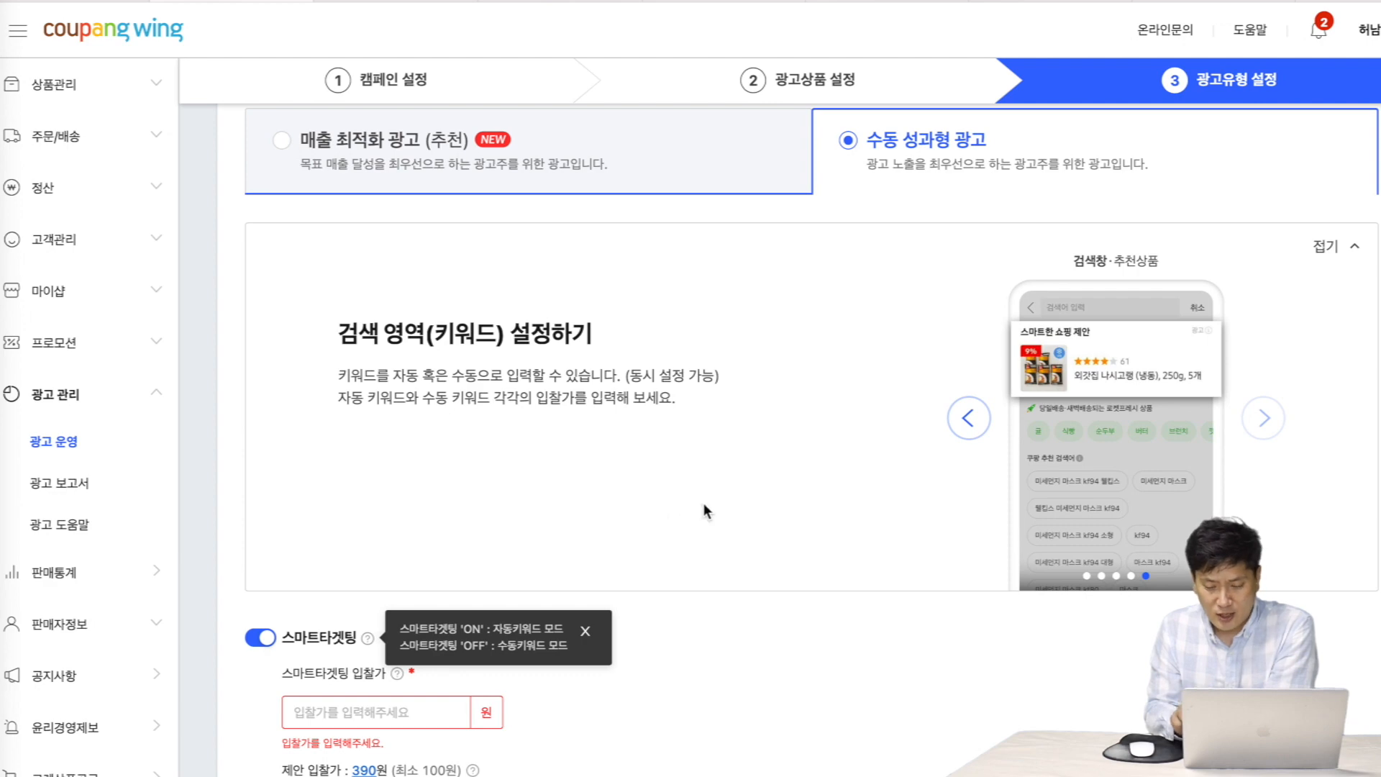
# - Look over the 스마트타겟팅 settings and browse all 상품 페이지 example placements for the non-search area (비검색 영역)
pyautogui.scroll(-8, 704, 506)
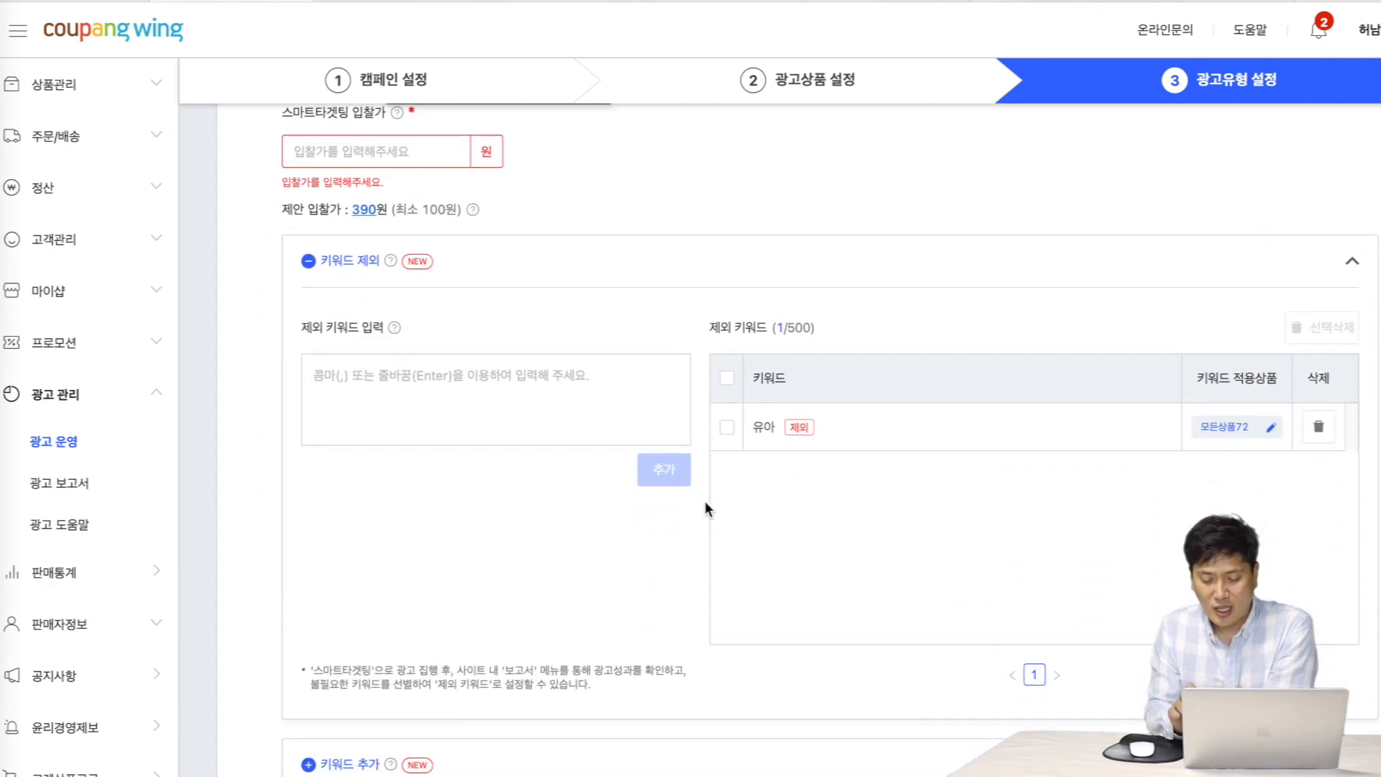
pyautogui.scroll(1, 706, 507)
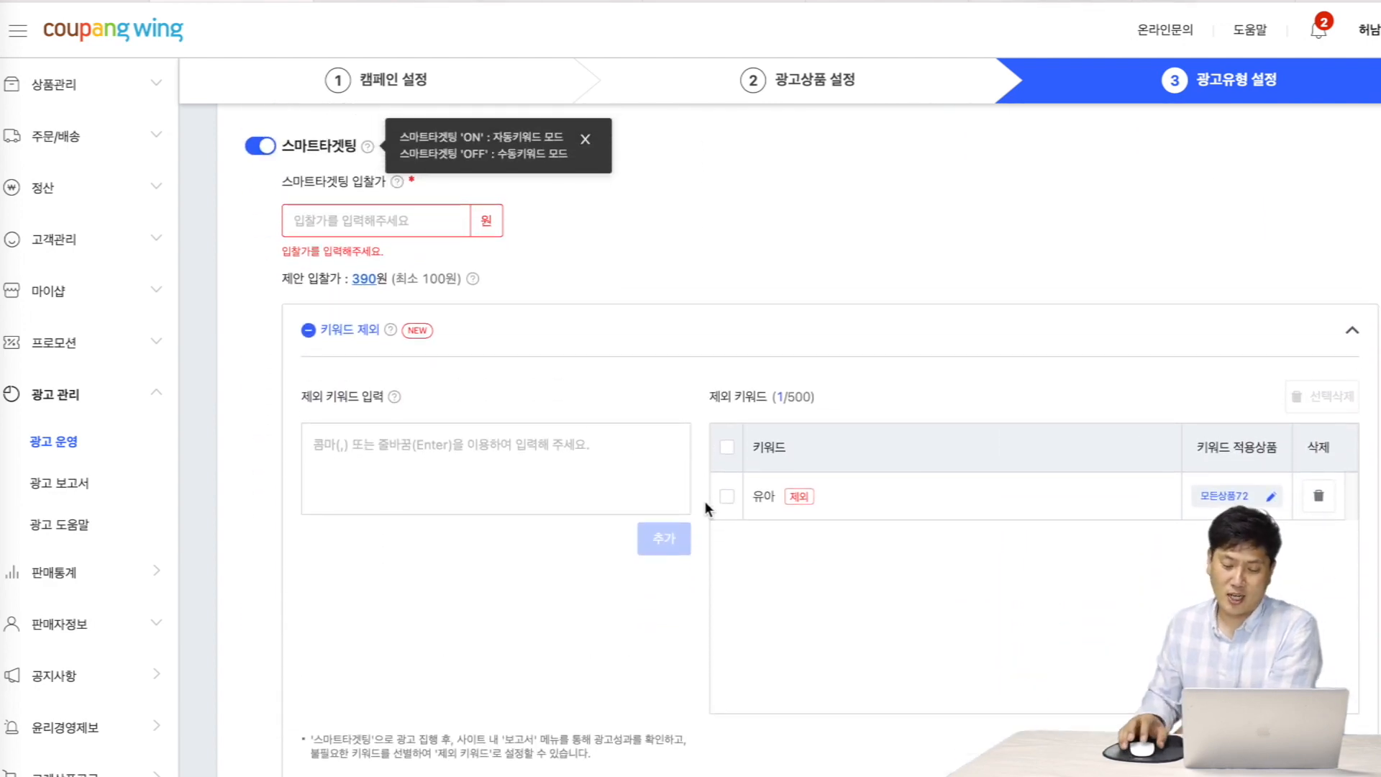
pyautogui.scroll(-9, 705, 501)
pyautogui.scroll(-3, 705, 501)
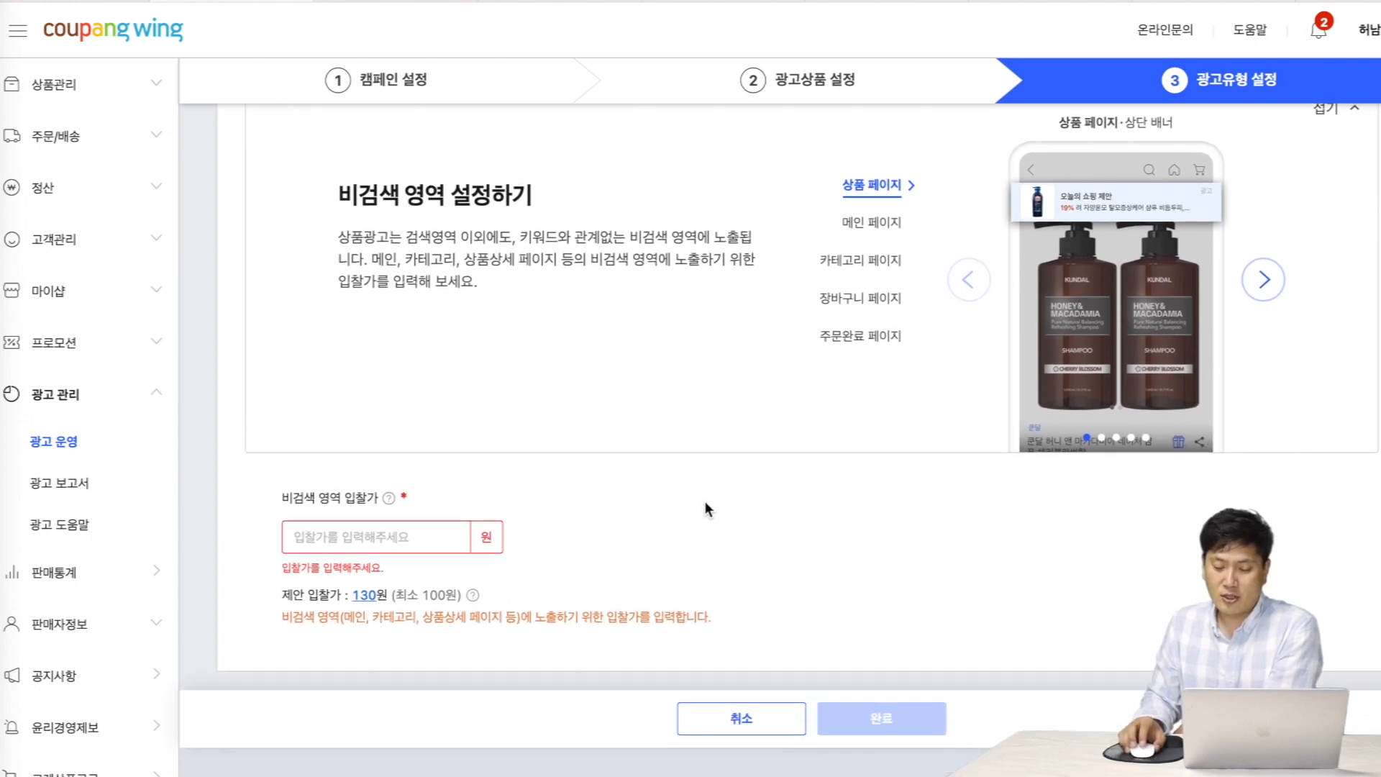
pyautogui.click(1277, 277)
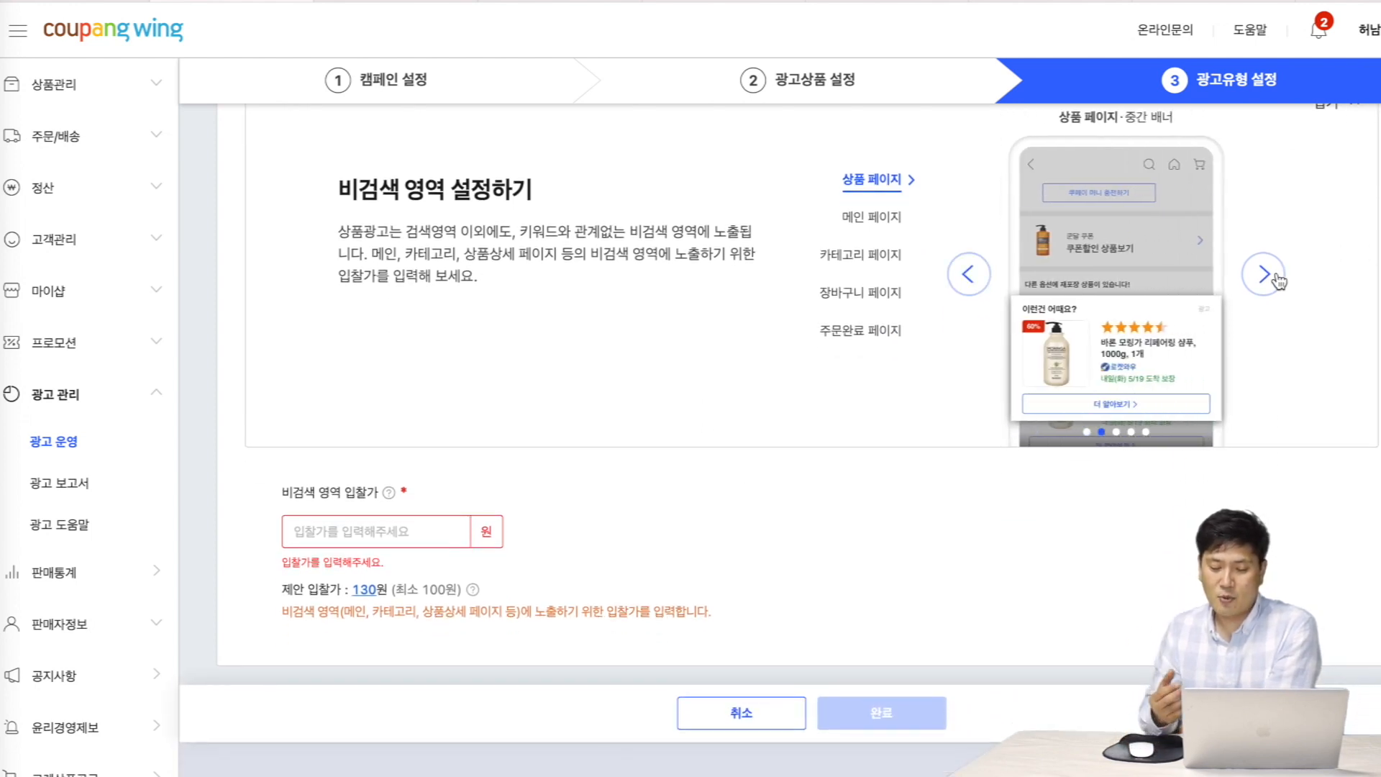
pyautogui.click(1277, 276)
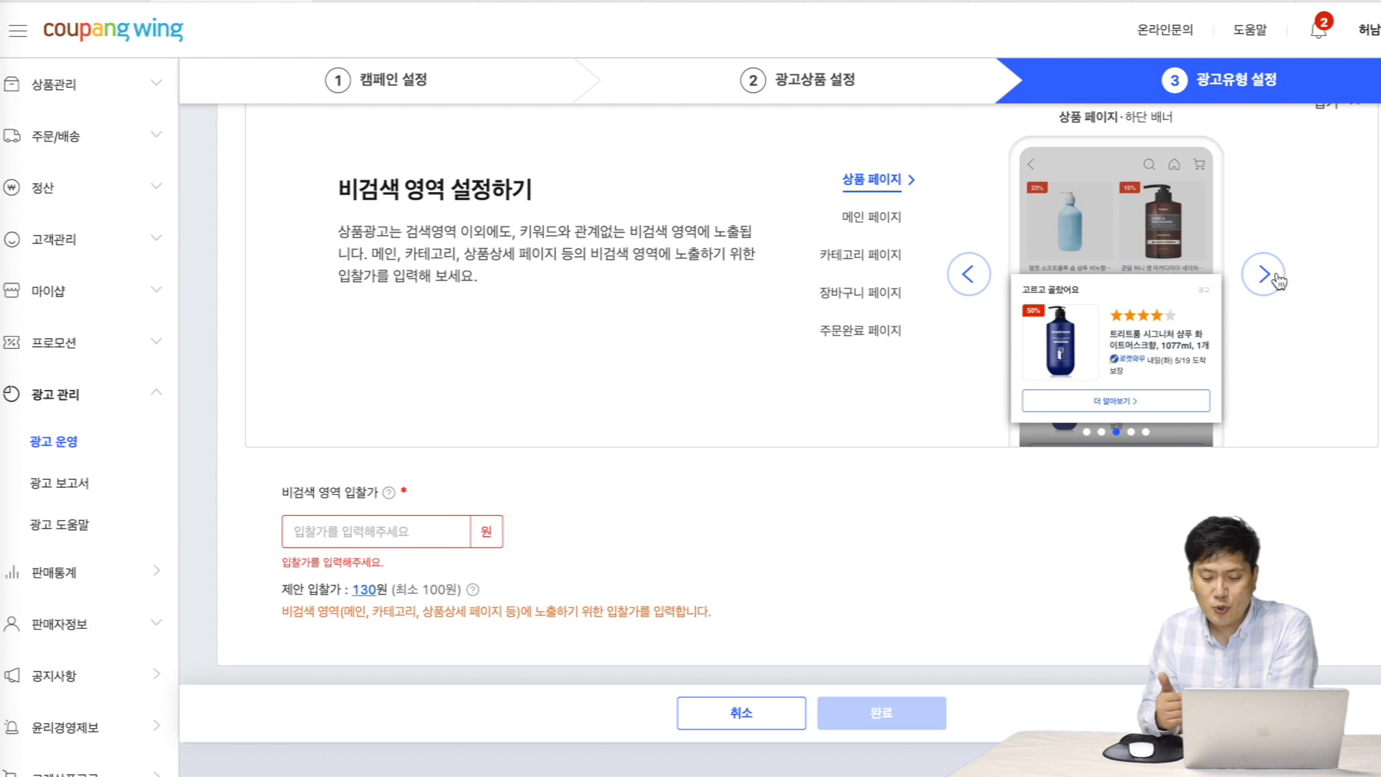
pyautogui.click(1276, 276)
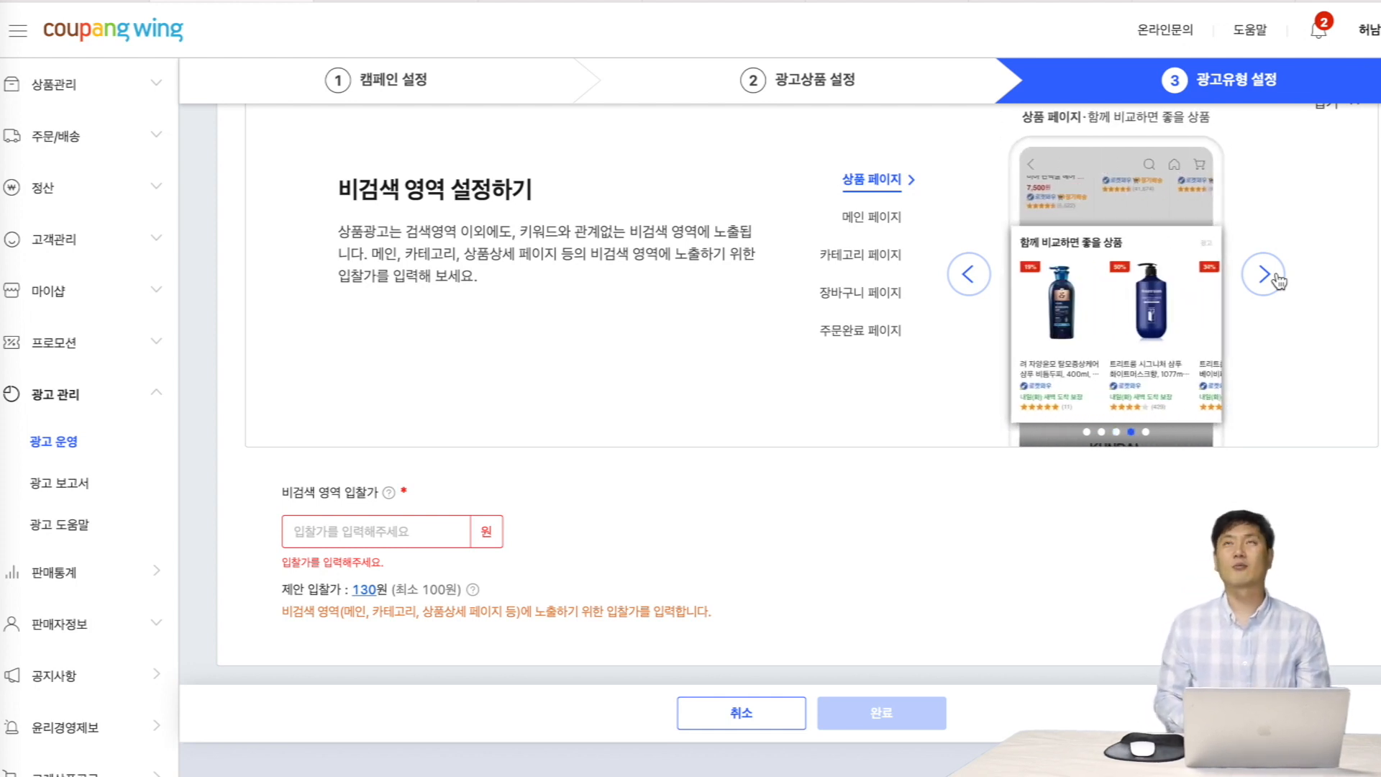
pyautogui.click(1276, 276)
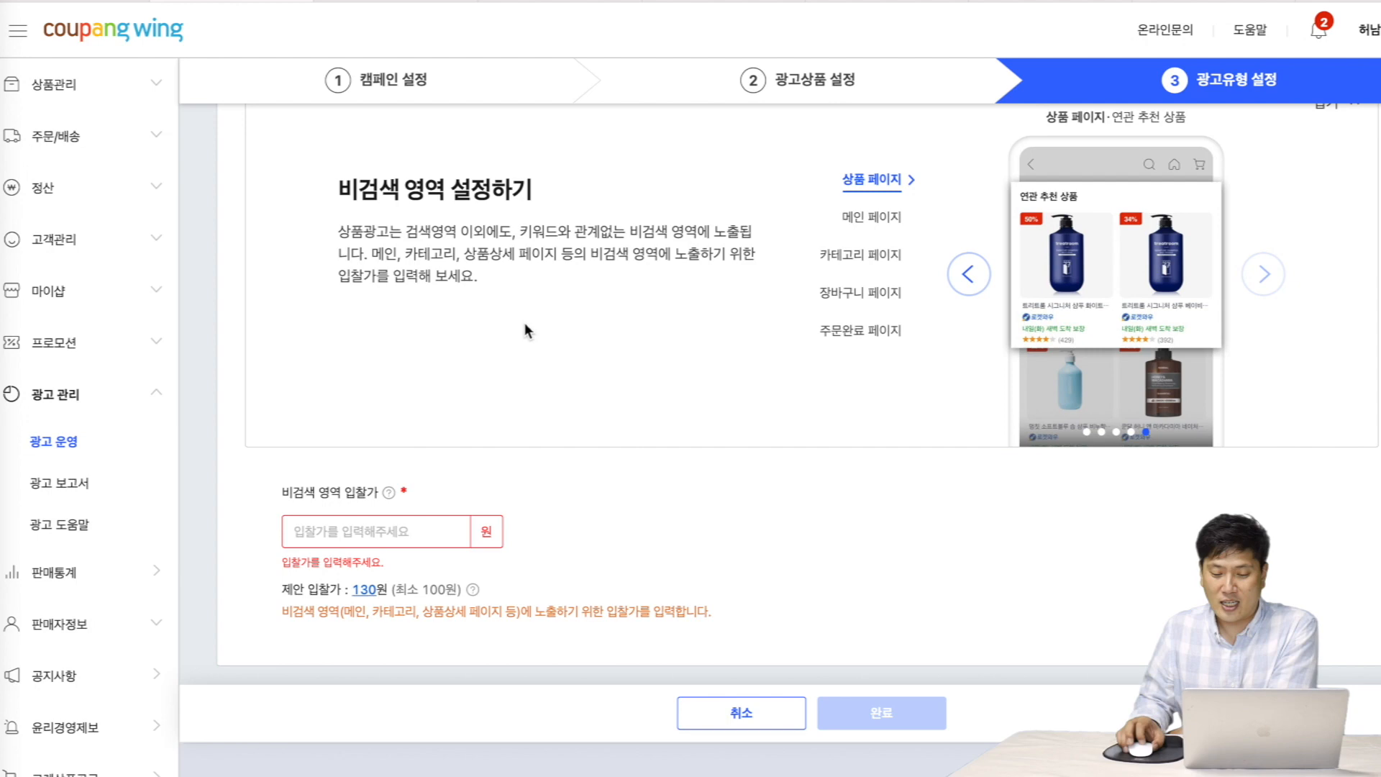
# - Turn off 스마트타겟팅 for the search area so that keywords are entered manually
pyautogui.scroll(10, 525, 327)
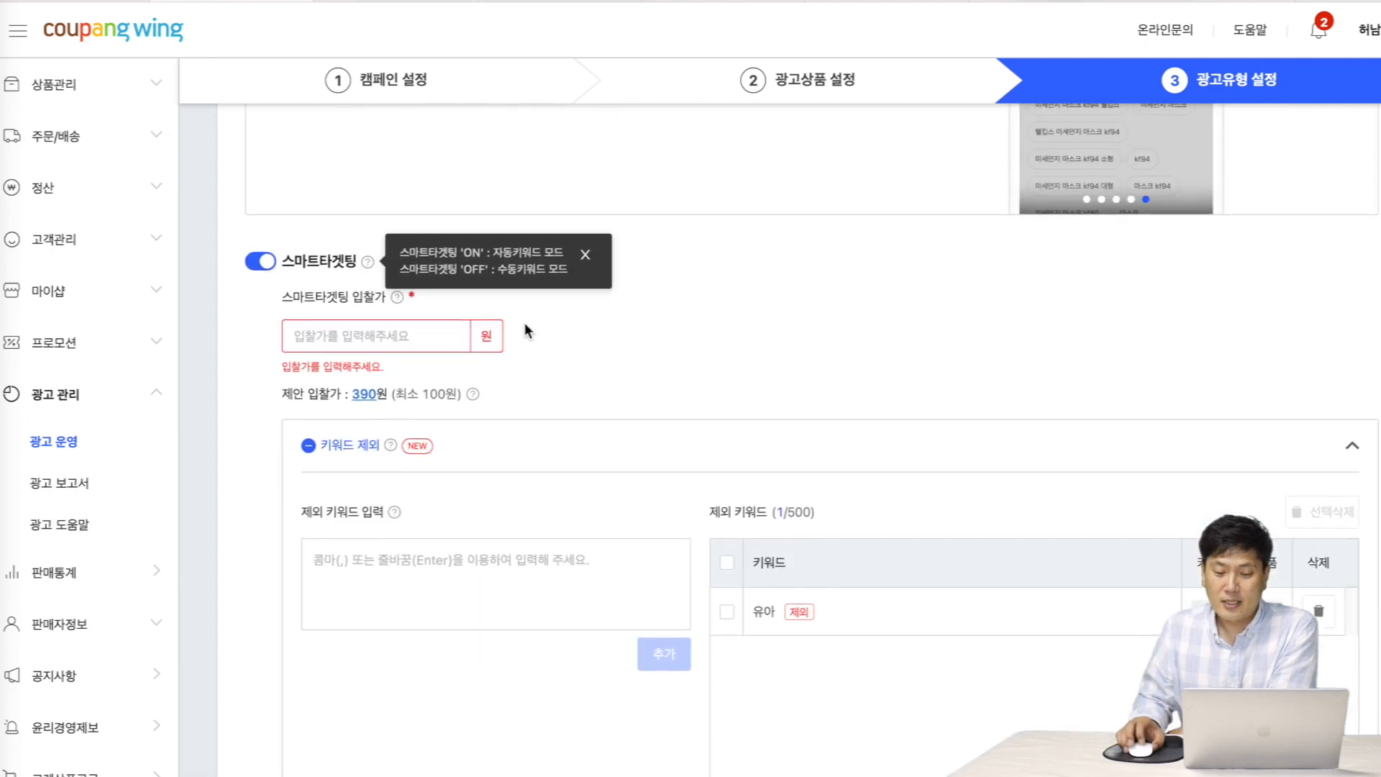
pyautogui.scroll(3, 525, 327)
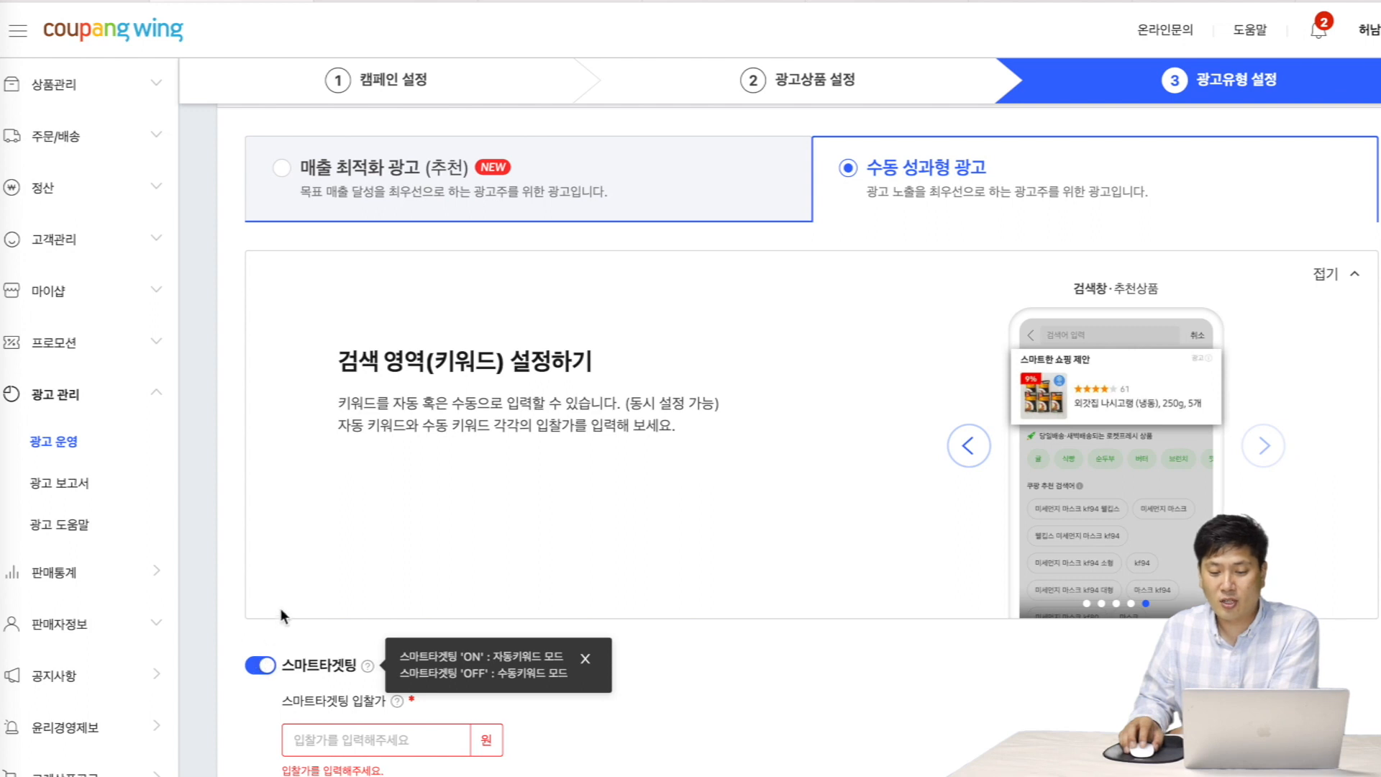
pyautogui.scroll(-5, 282, 607)
pyautogui.scroll(-2, 282, 607)
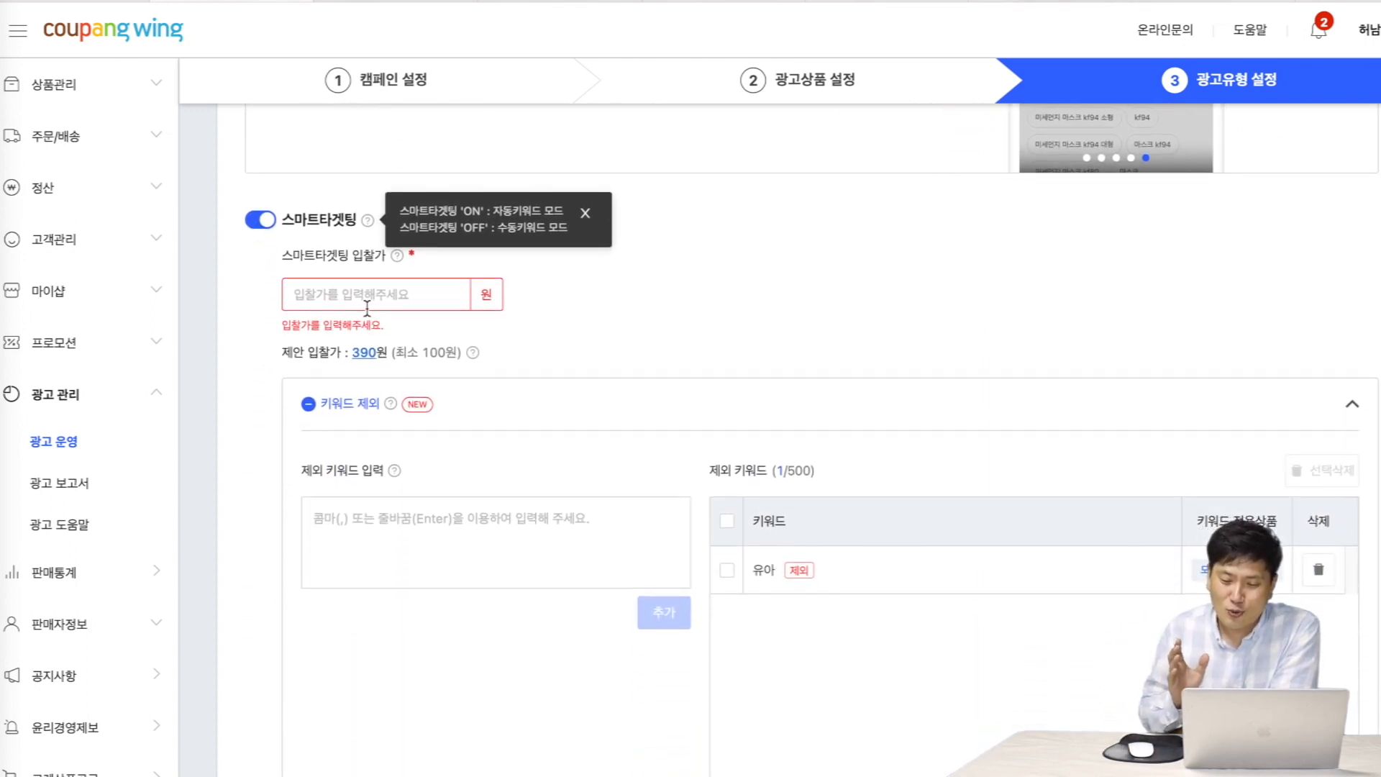
pyautogui.click(256, 222)
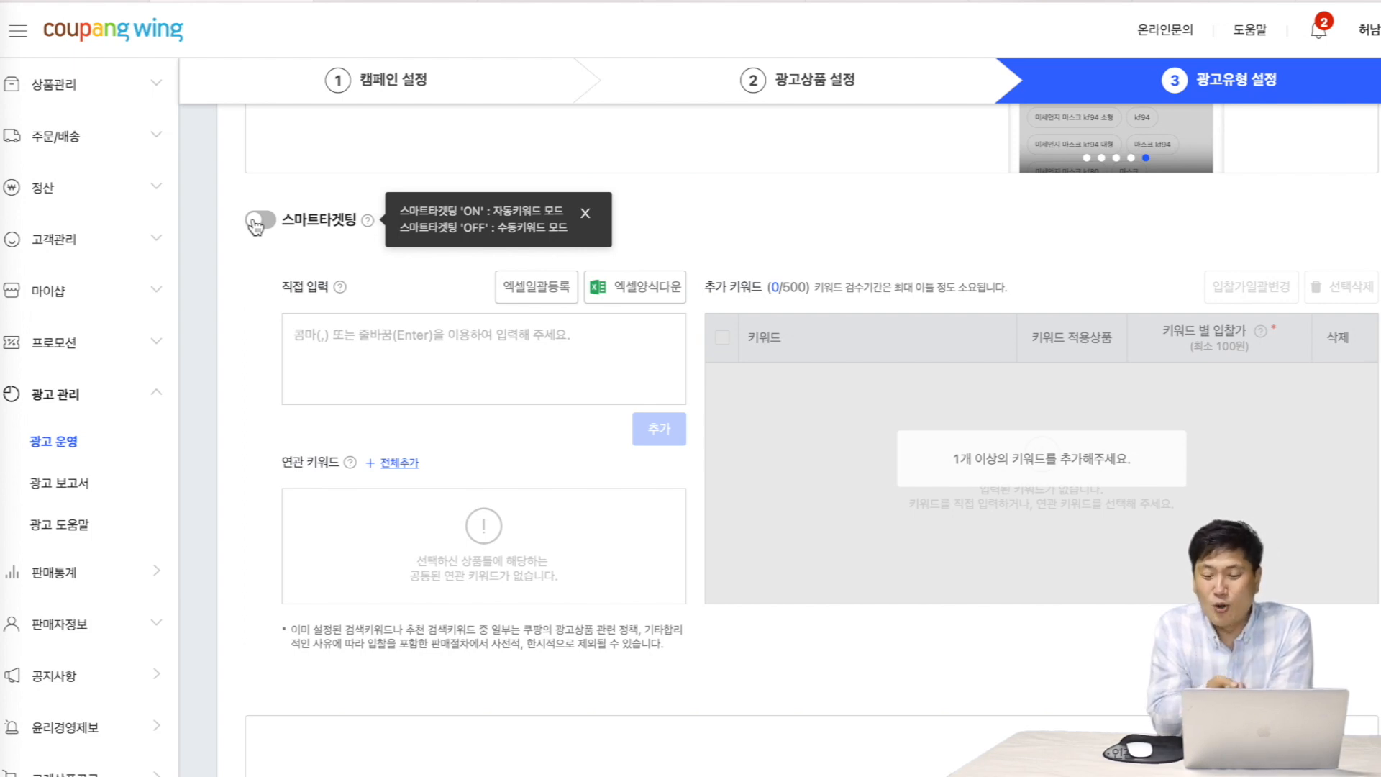
# - Add 패션마스크, 천마스크 and 면마스크 as manually entered keywords
pyautogui.click(410, 356)
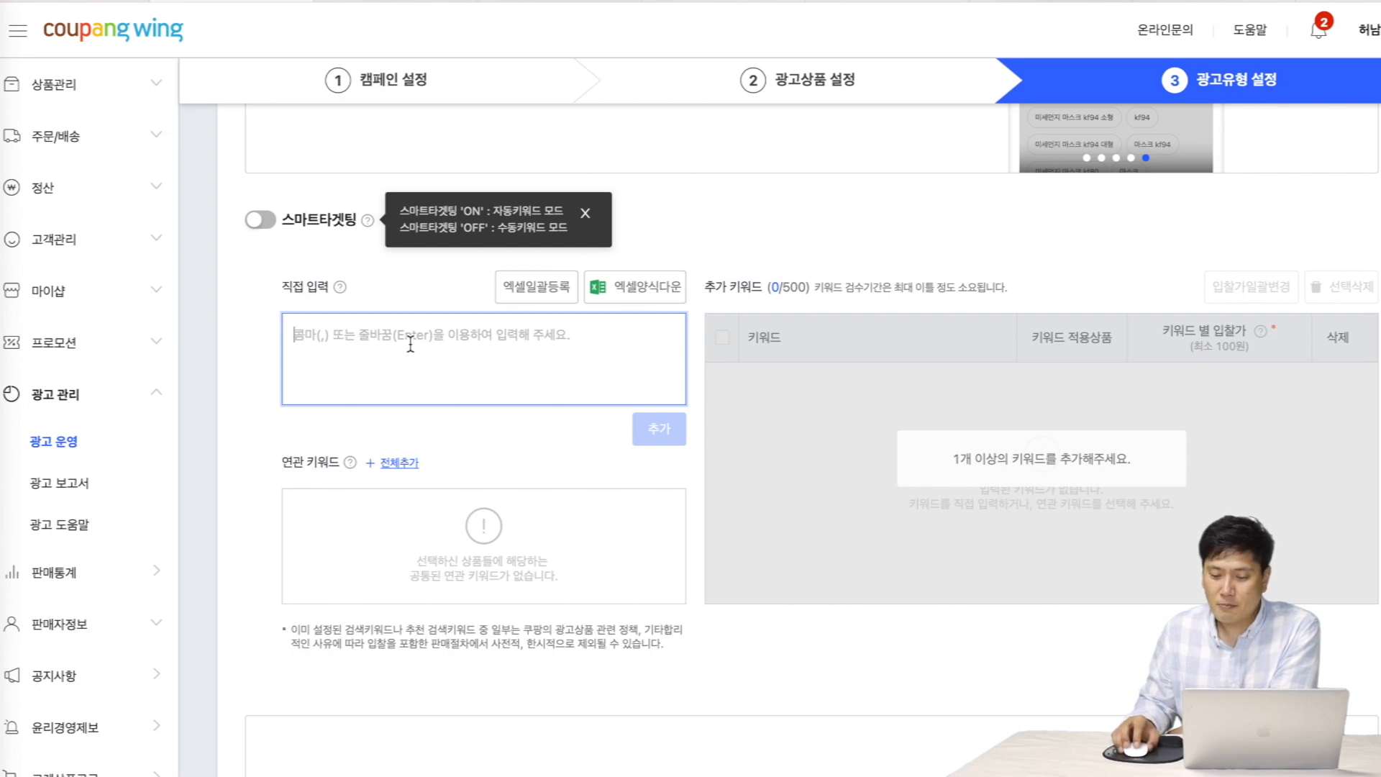
pyautogui.write('패션마슼')
pyautogui.write('크,천마스,')
pyautogui.press('BackSpace')
pyautogui.write('크,면마스크')
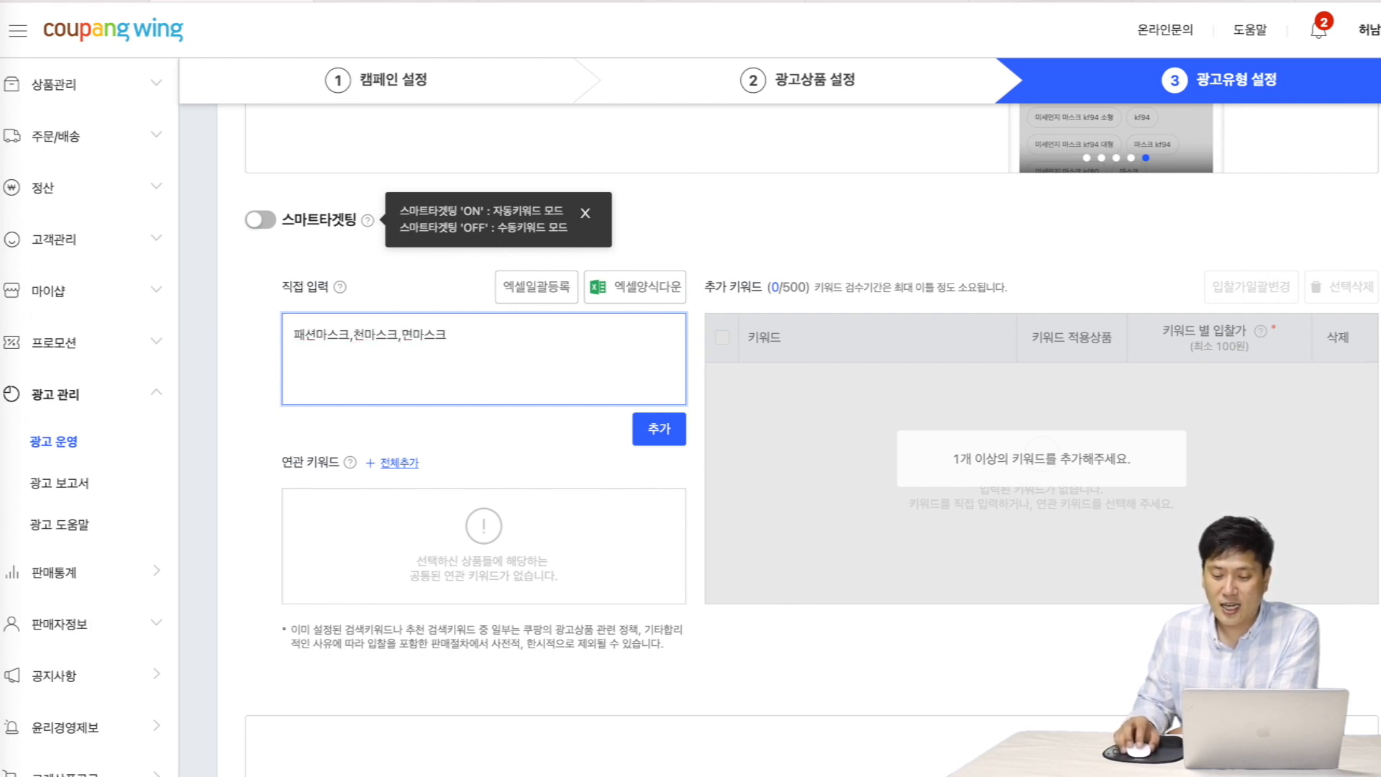
pyautogui.click(675, 433)
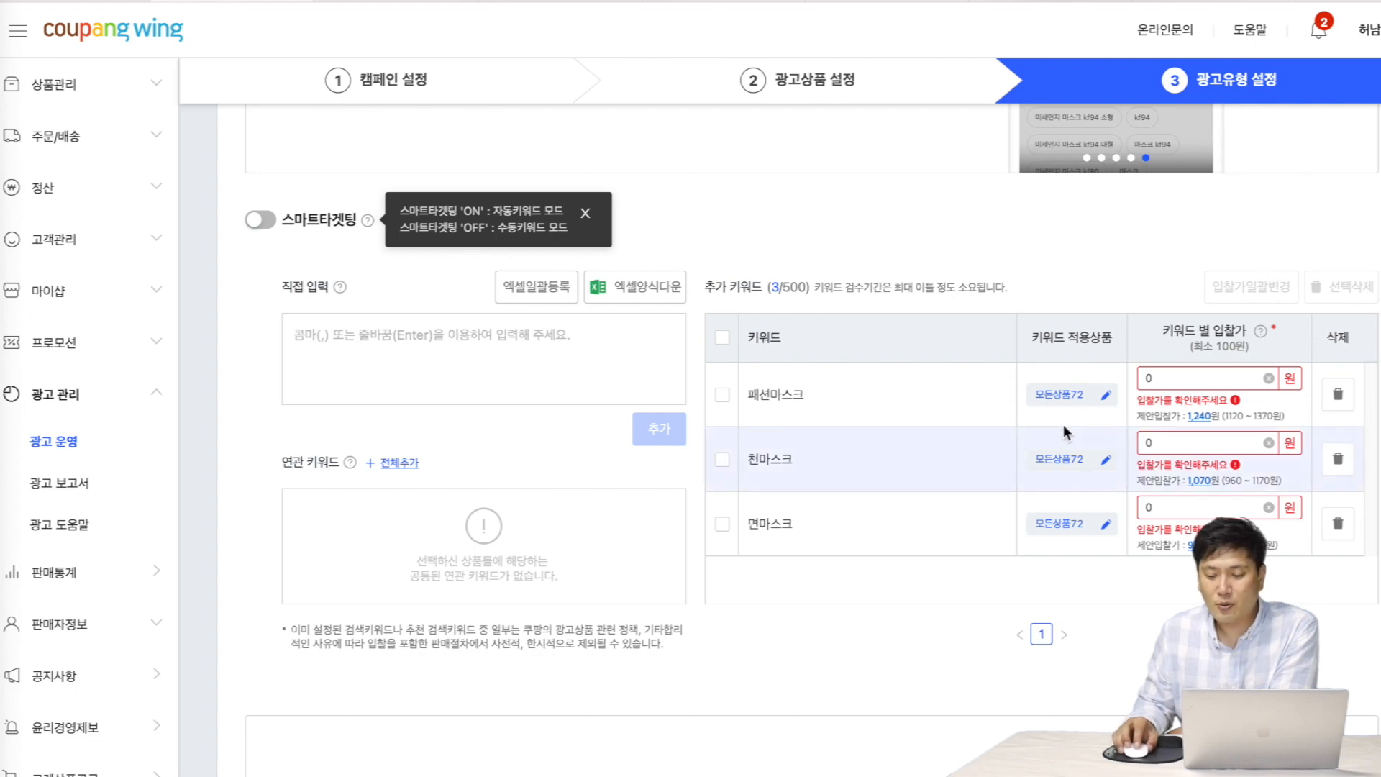
# - Exclude the first four 패션마스크 + 스트랩 products in the list from the products the 패션마스크 keyword applies to
pyautogui.click(1087, 402)
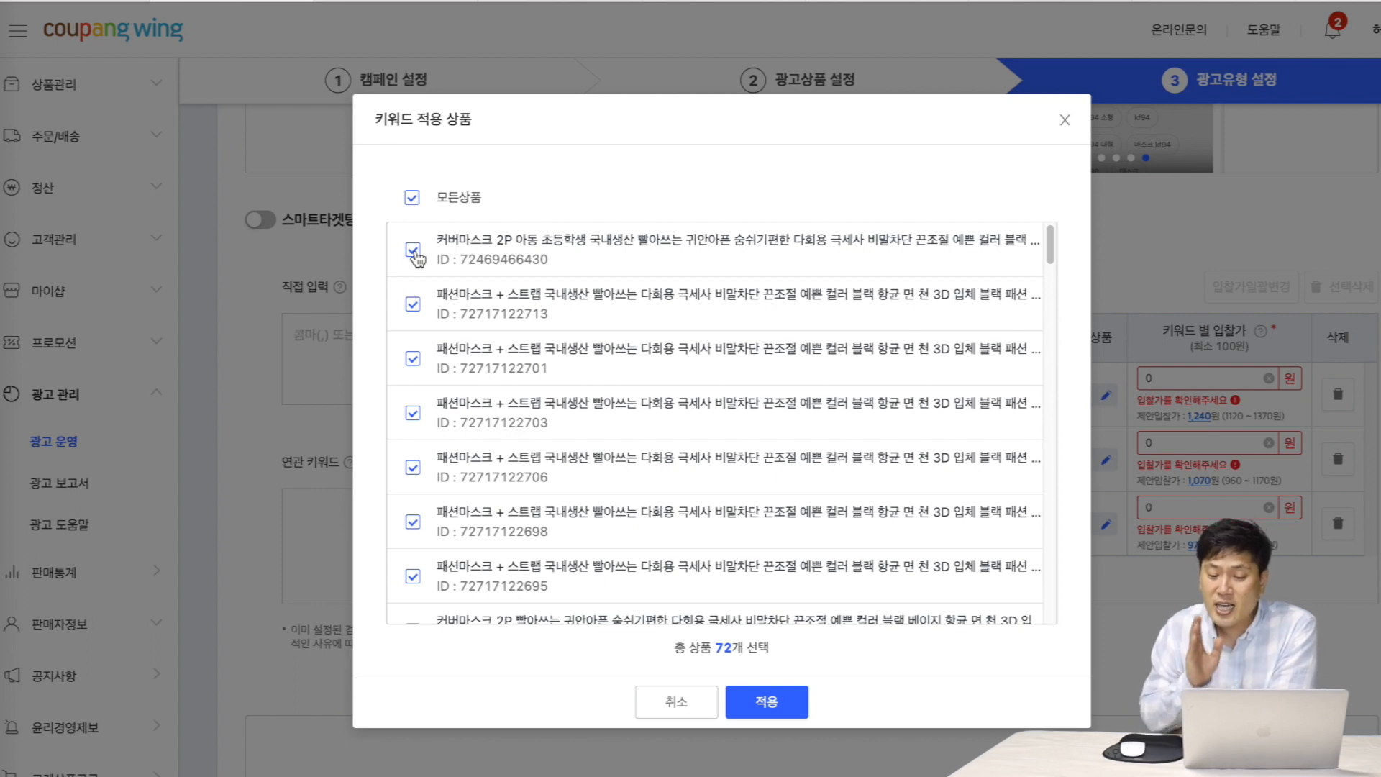
pyautogui.click(413, 305)
pyautogui.click(414, 361)
pyautogui.click(413, 415)
pyautogui.click(413, 470)
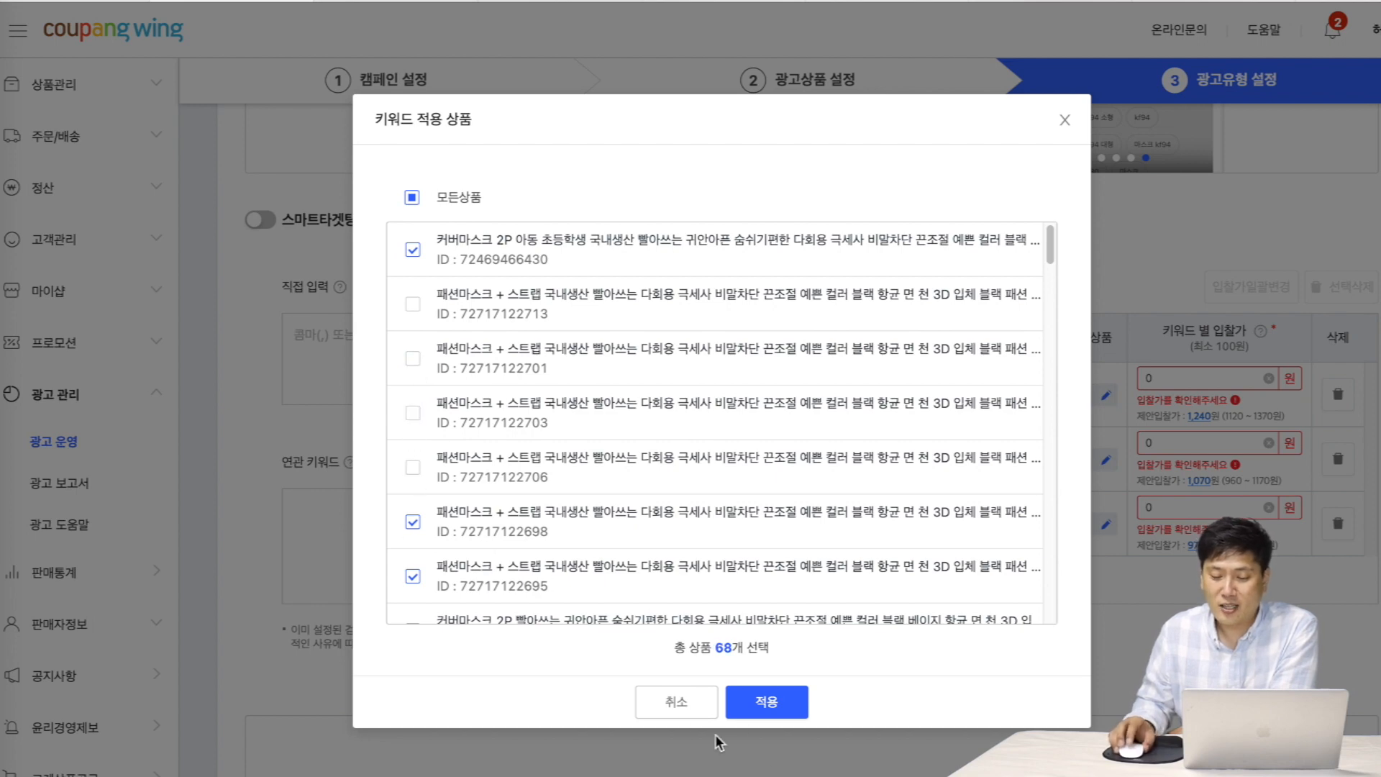
pyautogui.click(767, 702)
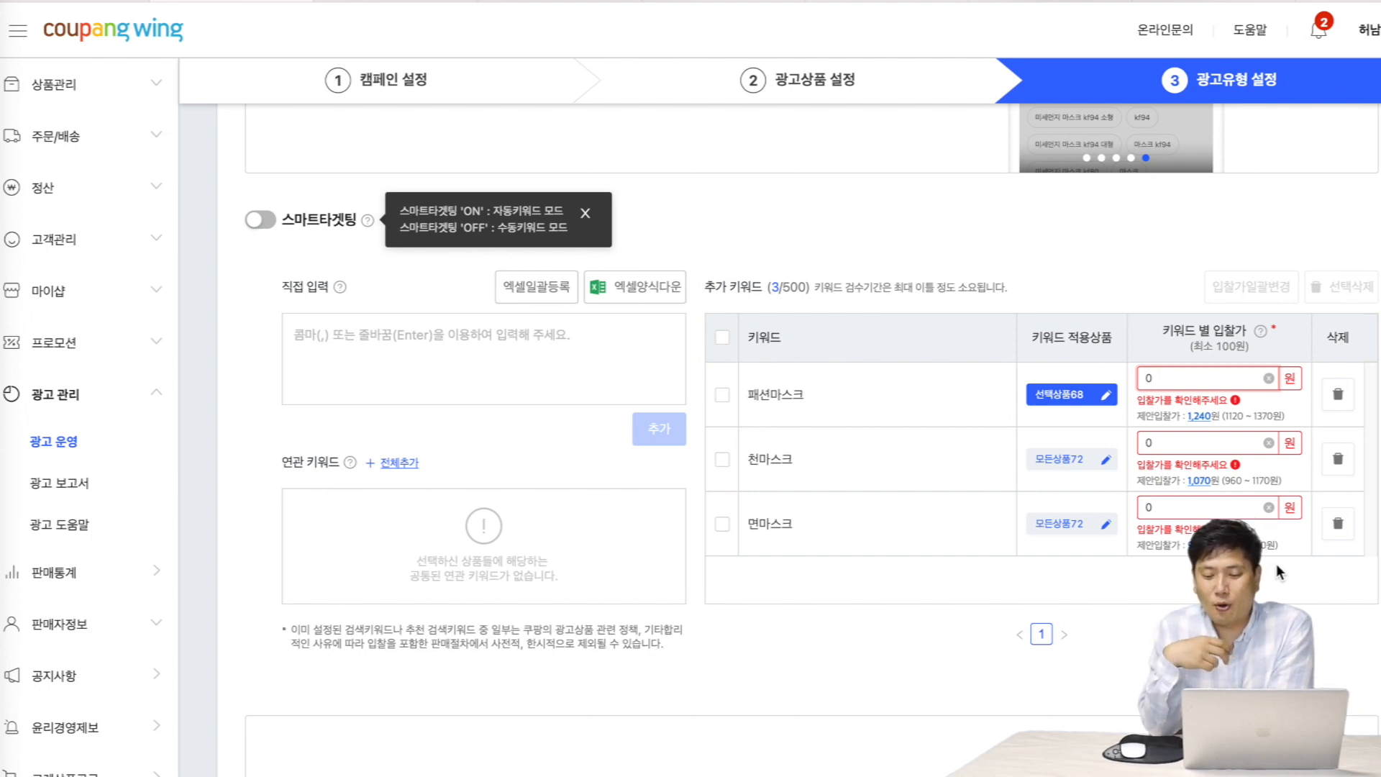
# - Set the keyword bids of 패션마스크 and 천마스크 to 100원 each and select the 면마스크 bid for editing
pyautogui.scroll(-3, 1276, 570)
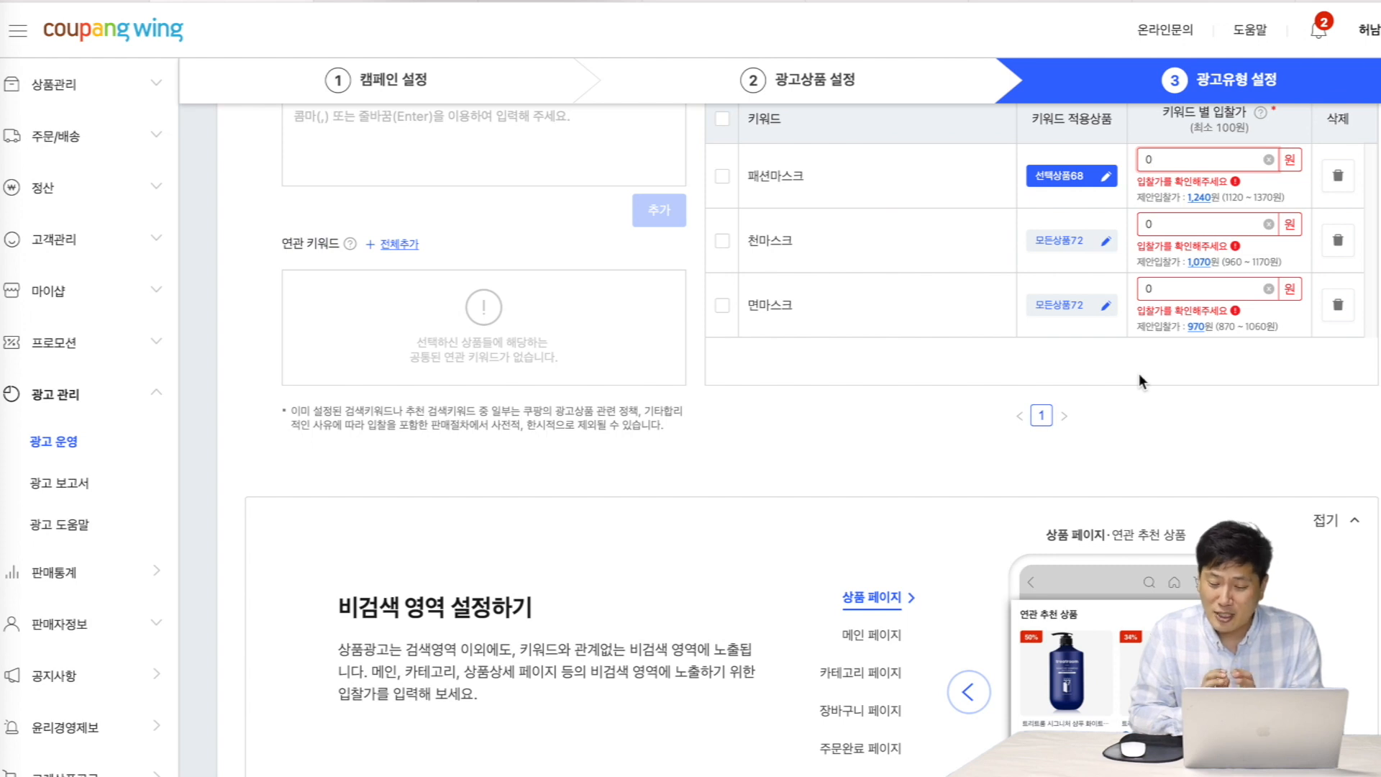
pyautogui.press('BackSpace')
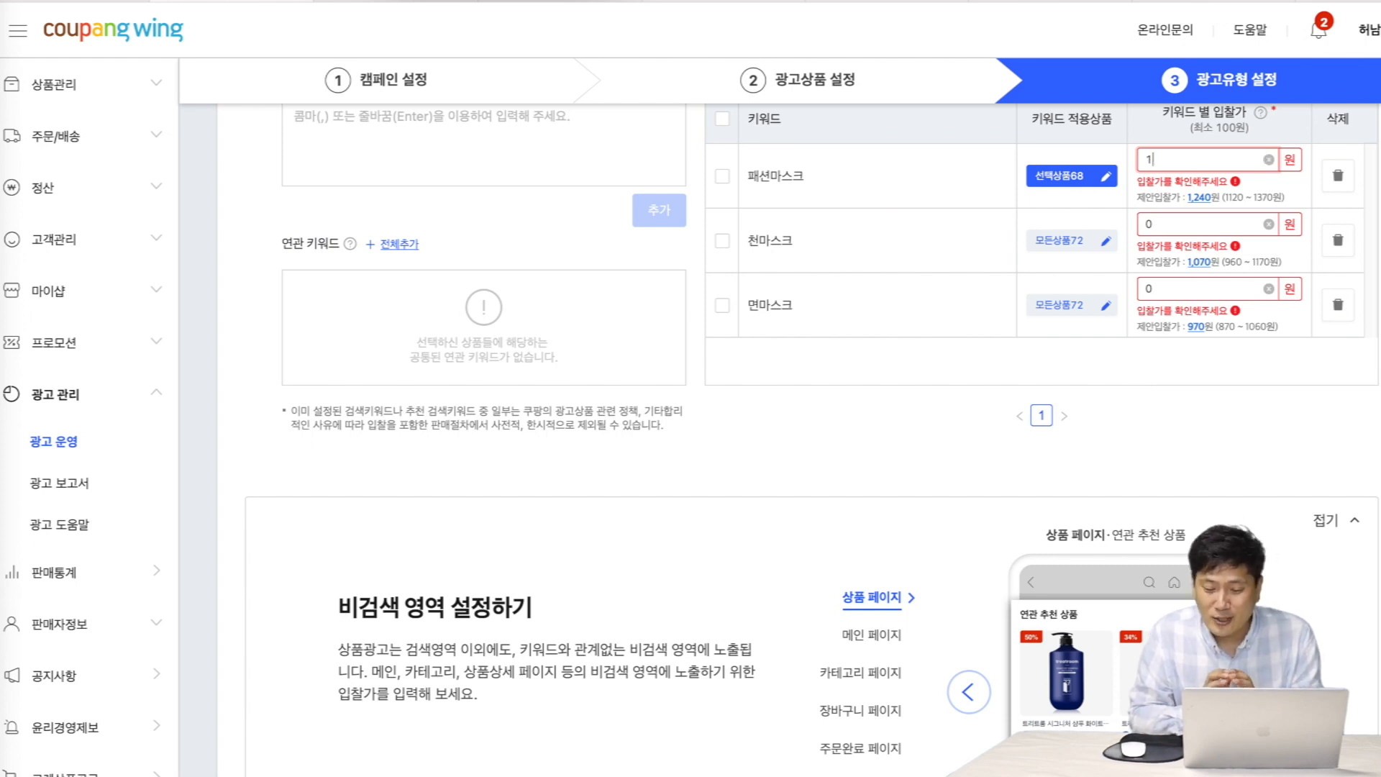
pyautogui.click(1172, 159)
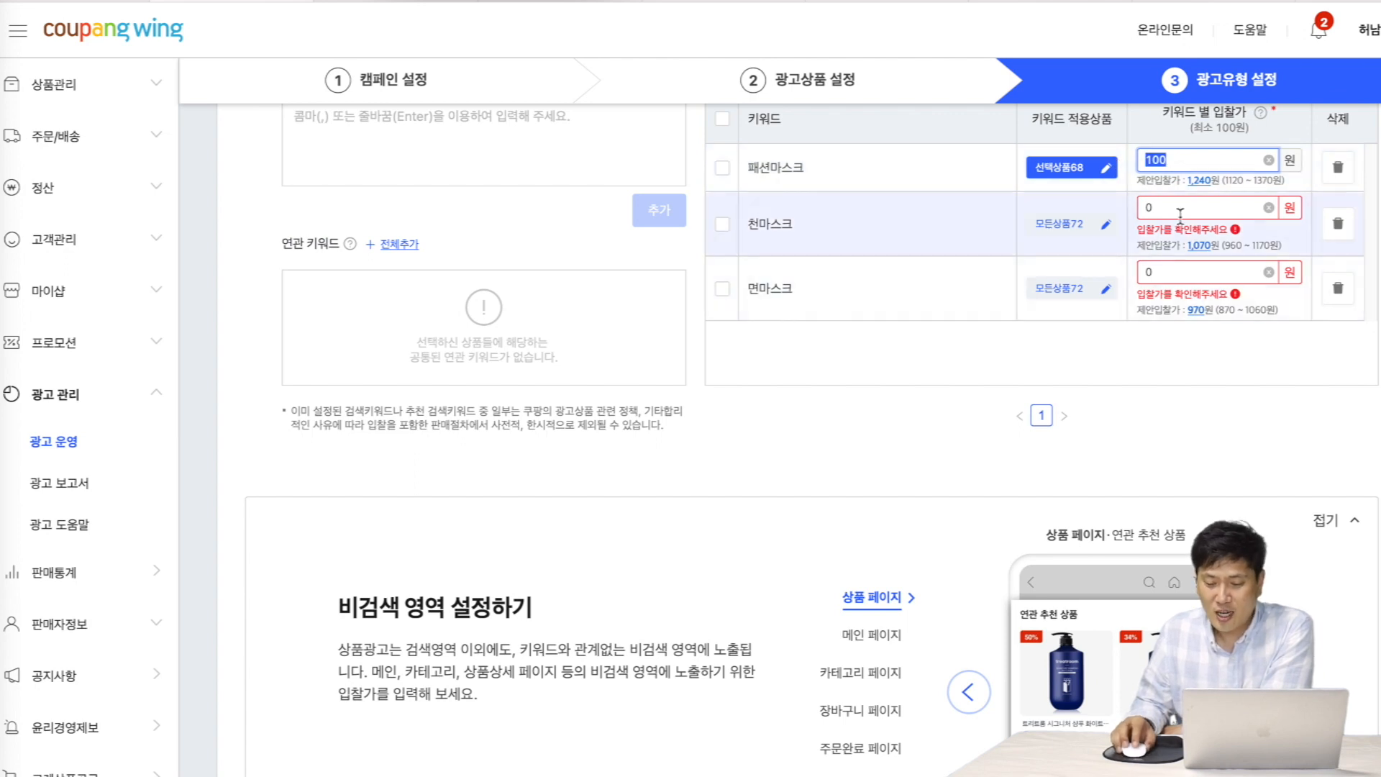
pyautogui.press('Tab')
pyautogui.click(1175, 257)
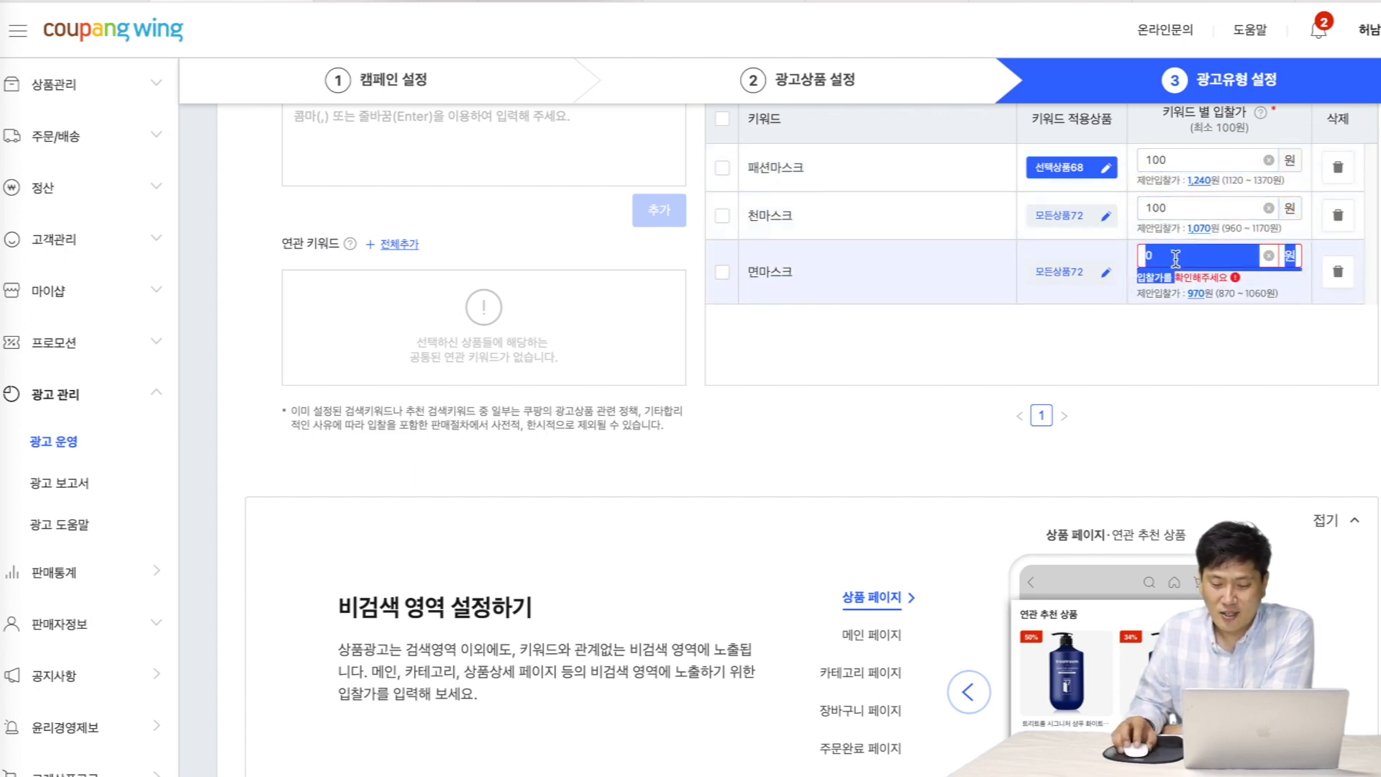
# - Set the non-search area bid (비검색 영역 입찰가) to 100원 and complete the ad type settings
pyautogui.scroll(-5, 698, 471)
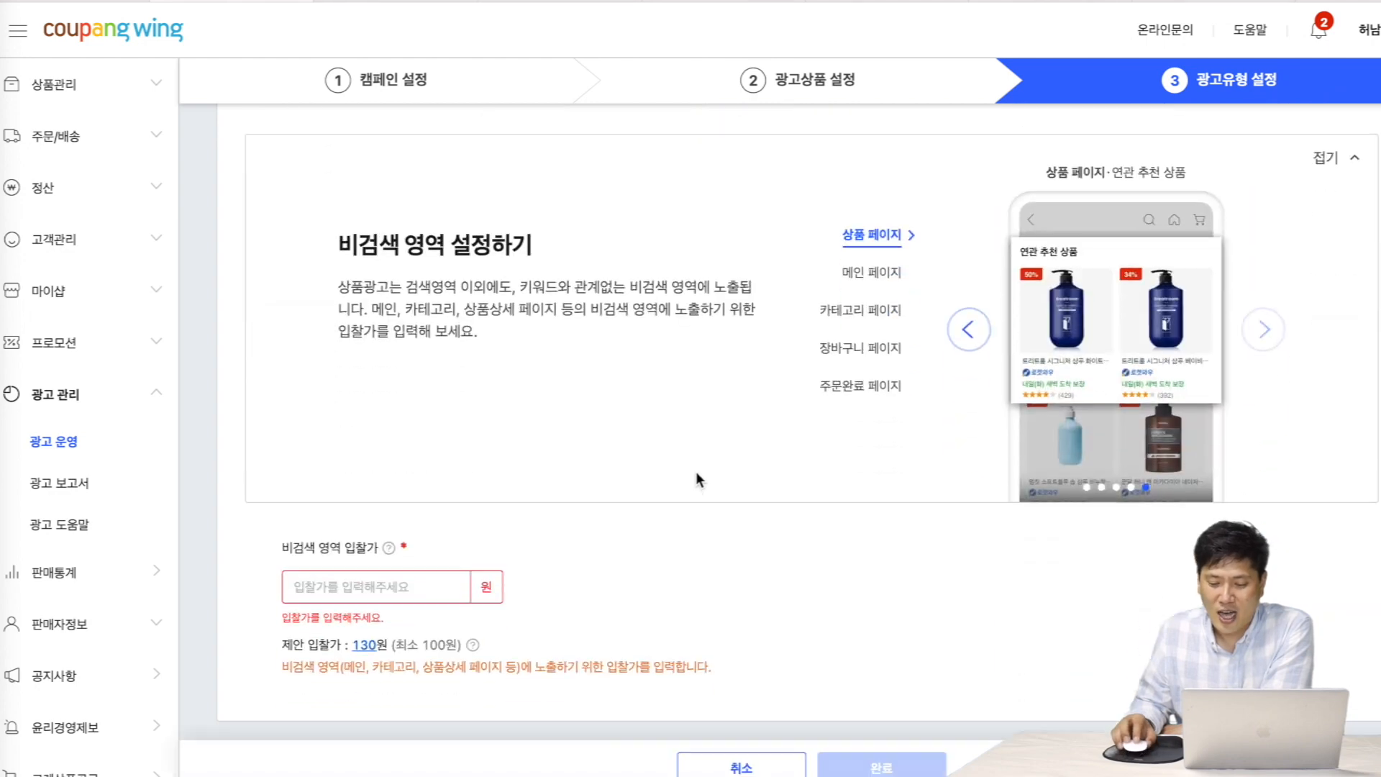
pyautogui.write('100')
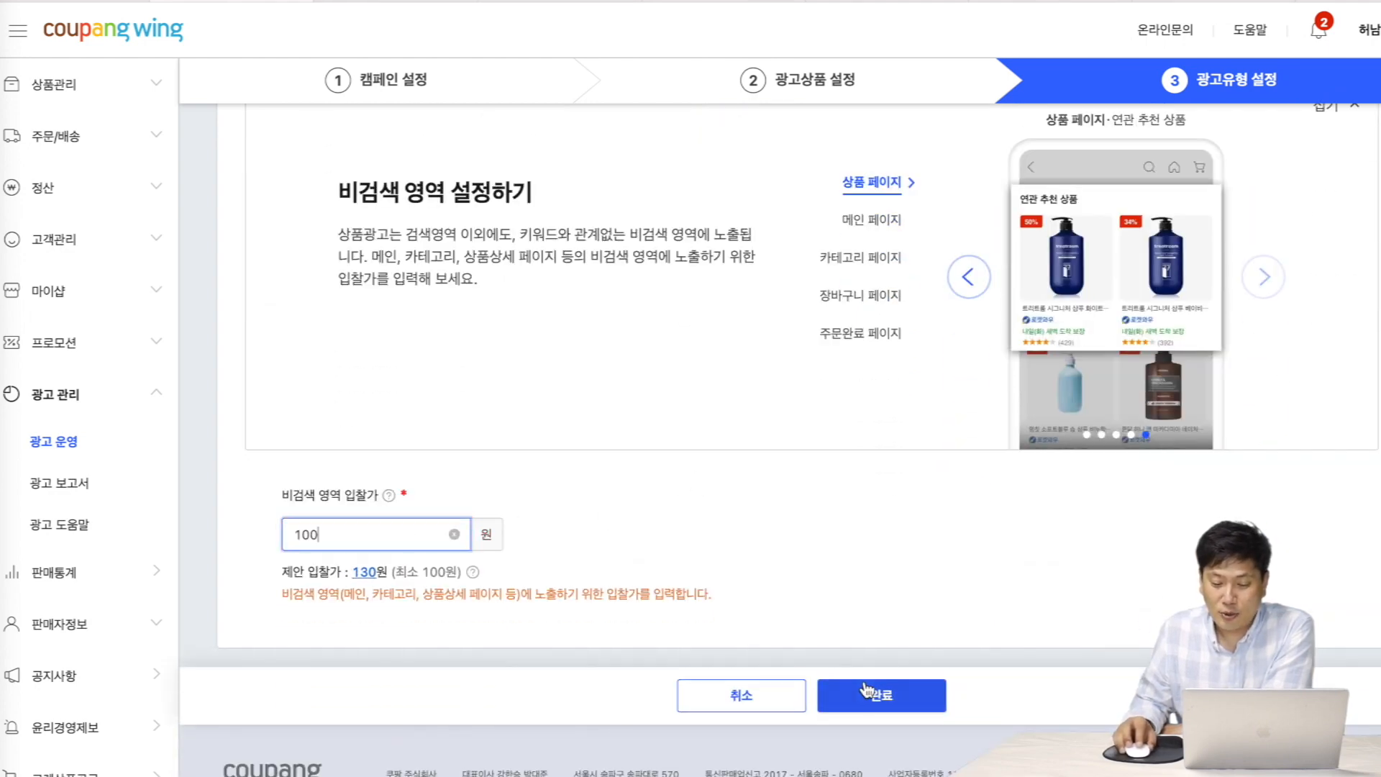
pyautogui.click(881, 702)
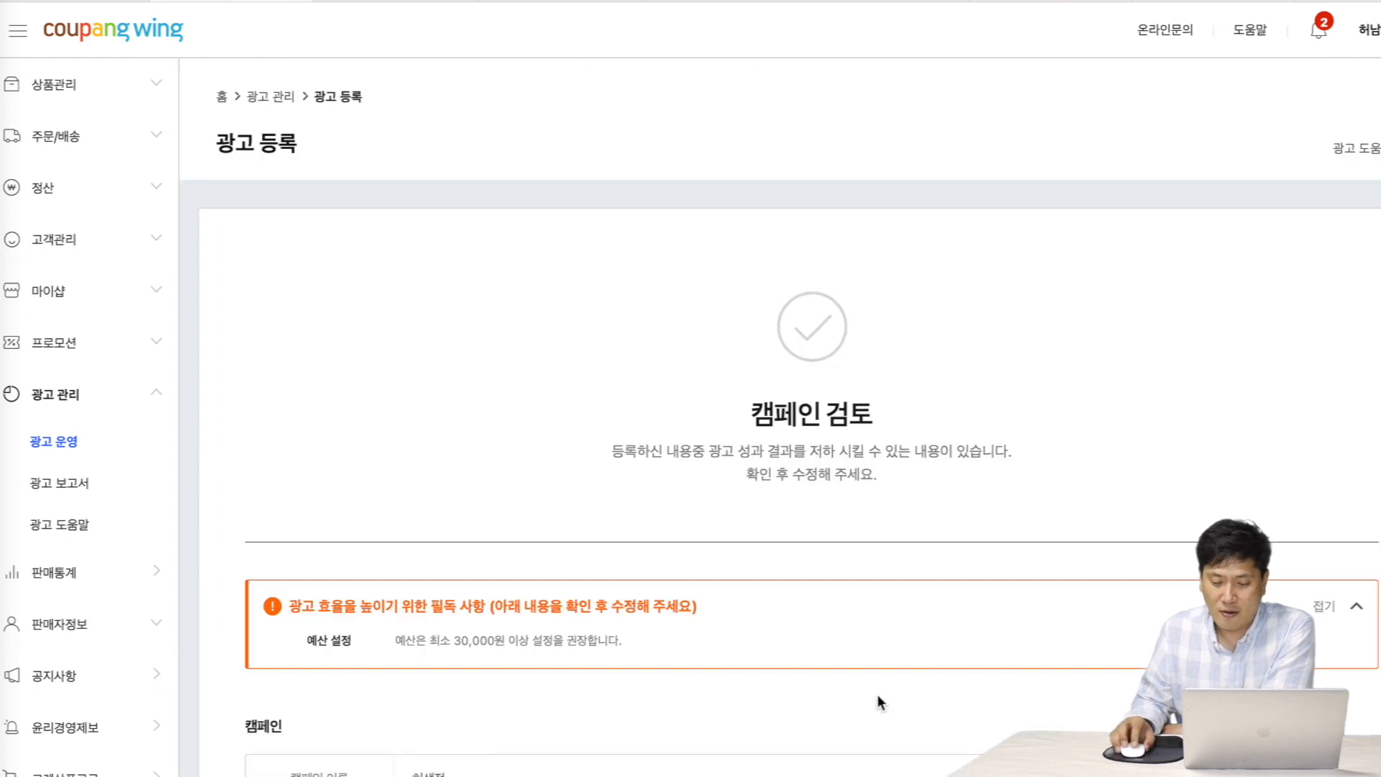
# - Review the campaign, ad group and selected product details in the 캠페인 검토 summary
pyautogui.scroll(-3, 746, 673)
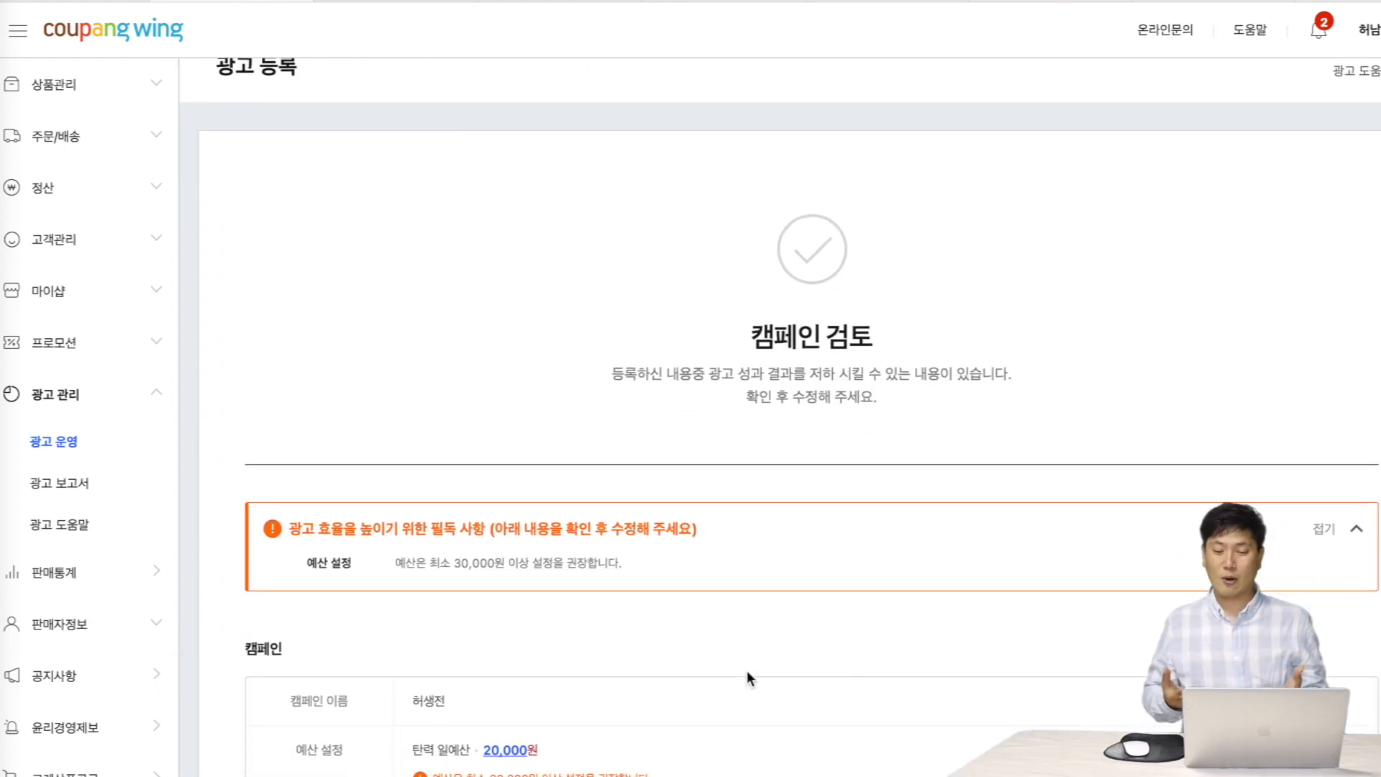
pyautogui.scroll(-3, 747, 671)
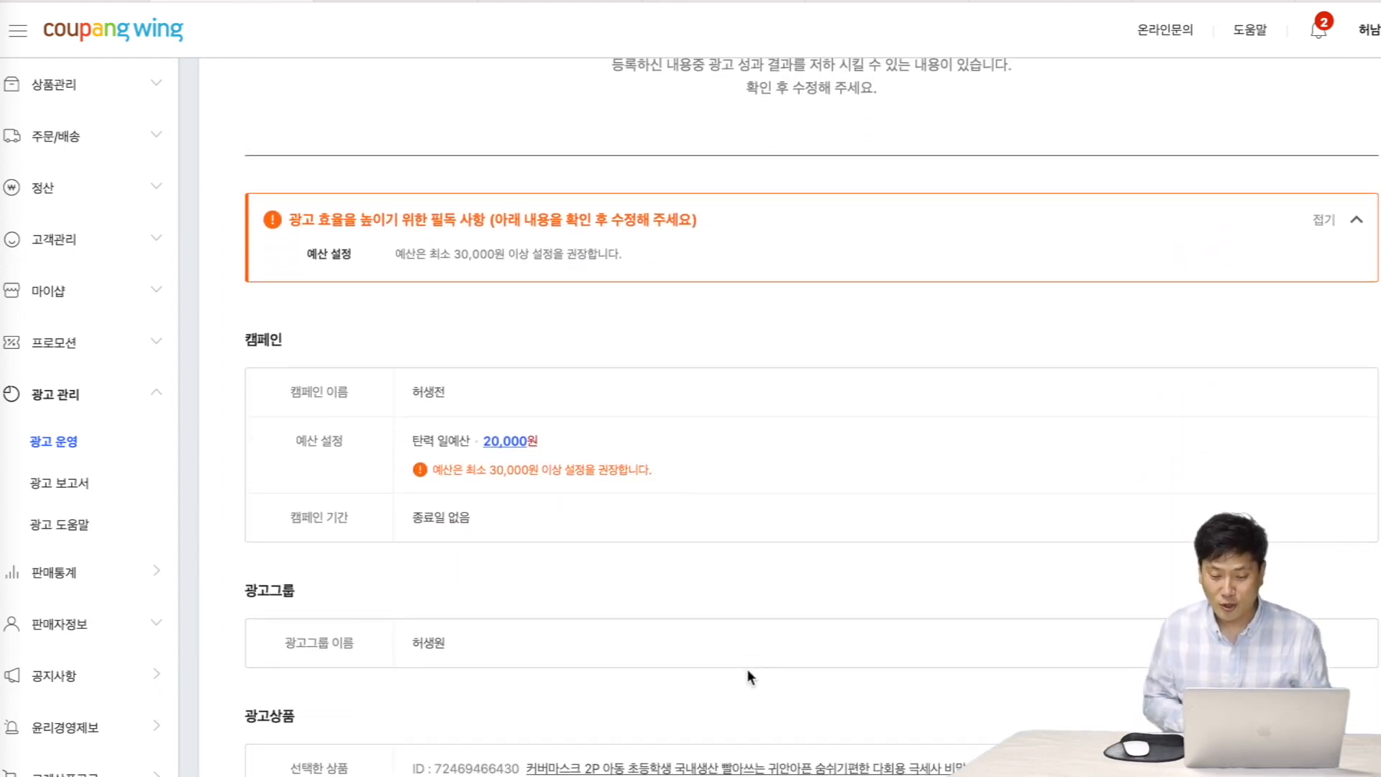
pyautogui.scroll(-3, 747, 667)
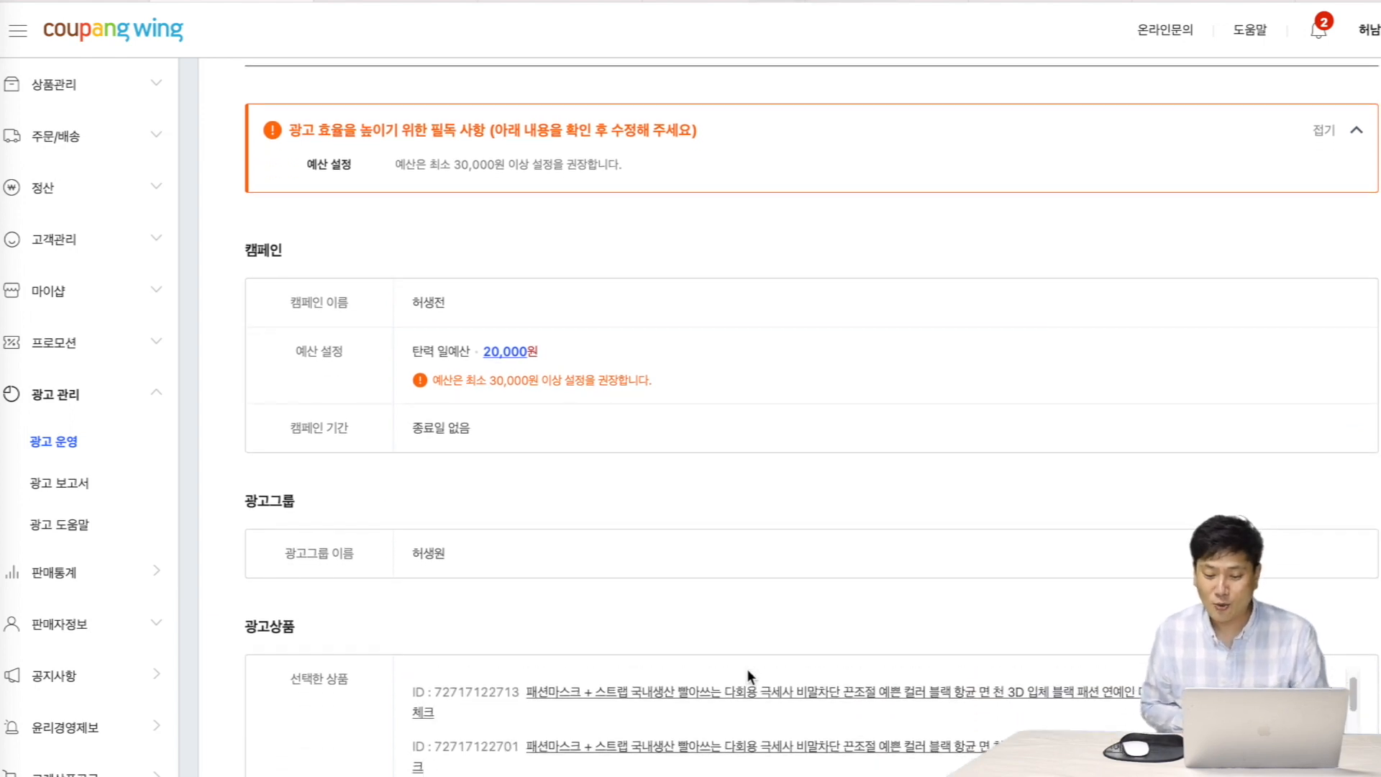
pyautogui.scroll(-2, 754, 584)
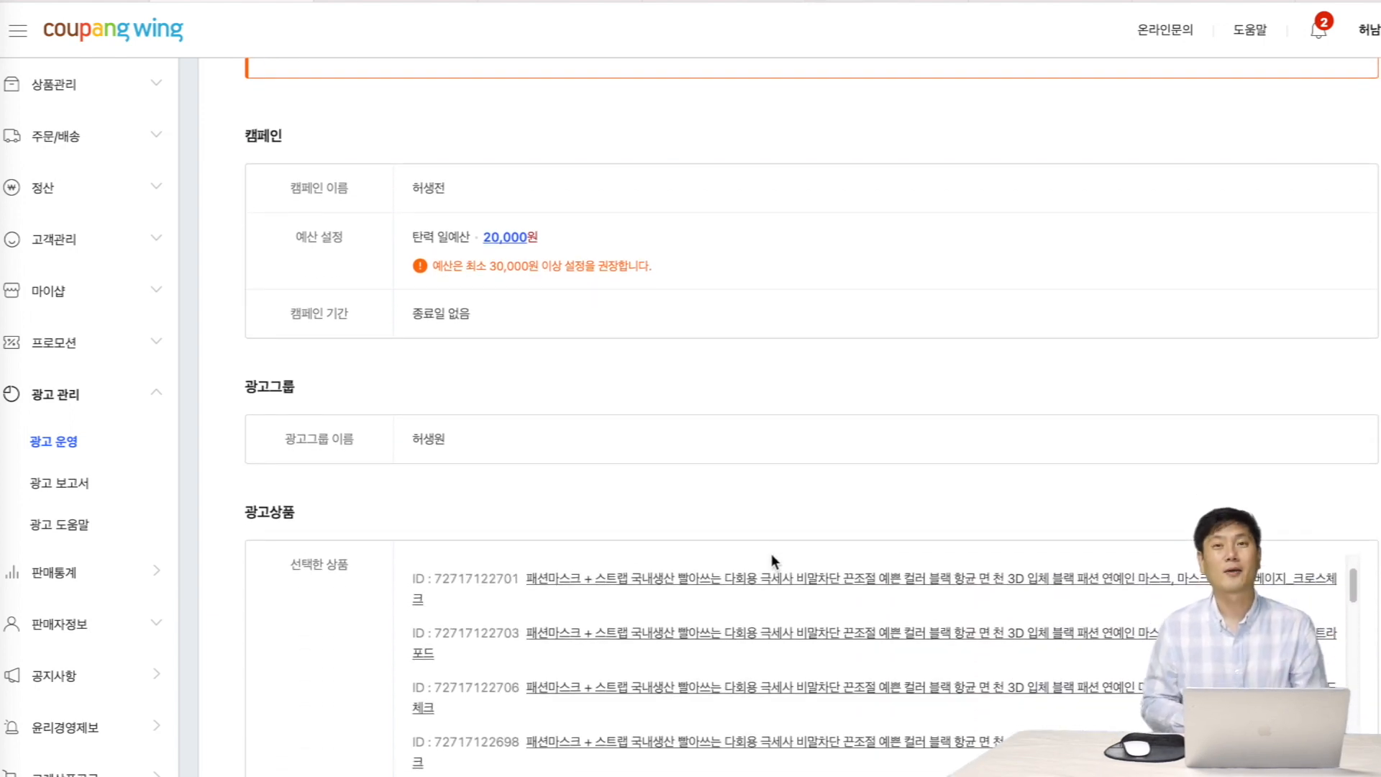
pyautogui.scroll(-4, 771, 535)
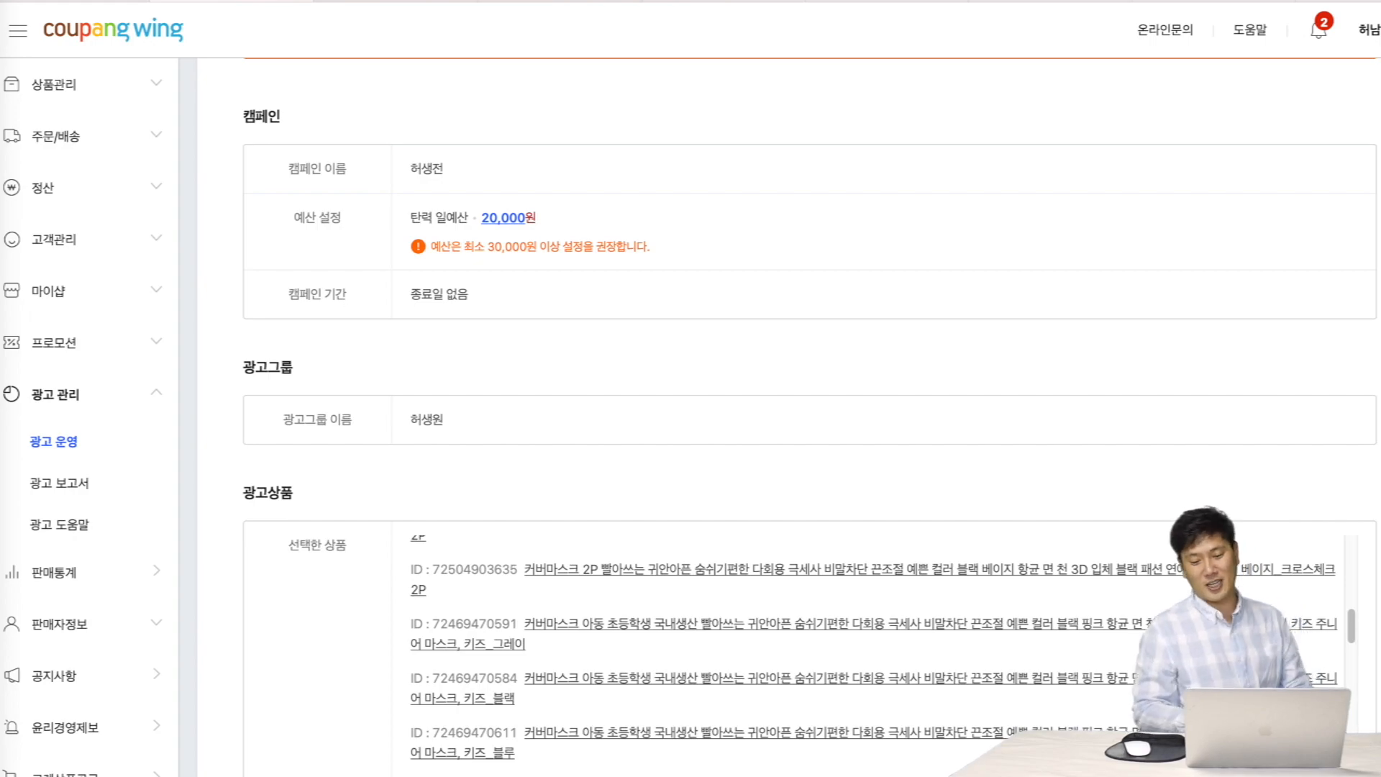